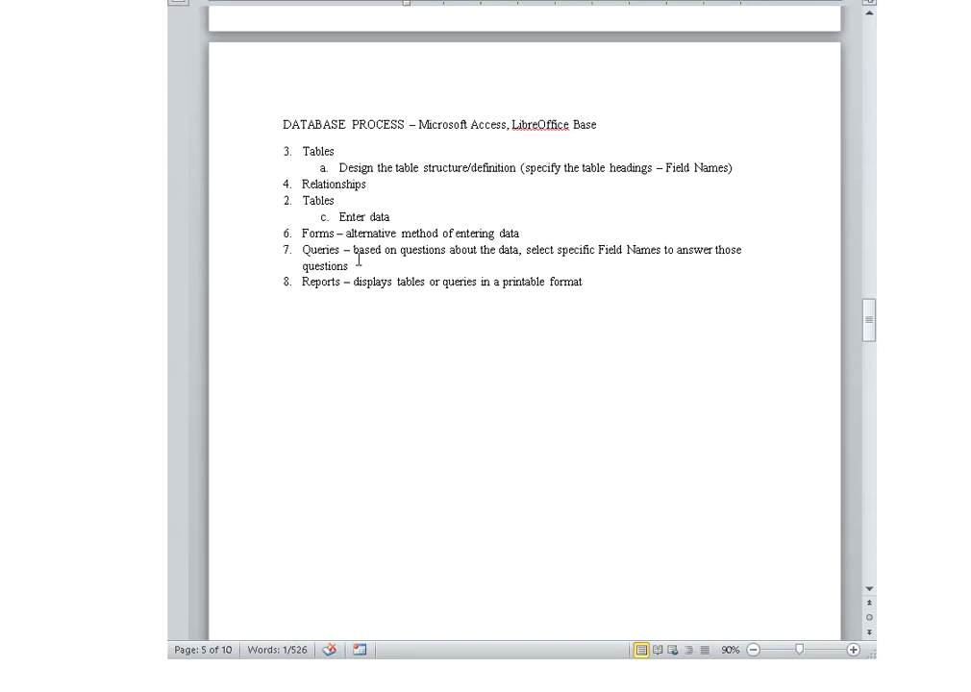
Review the Queries item and the query types, then find the Criteria section with its relationships diagram.
drag(356, 267, 300, 250)
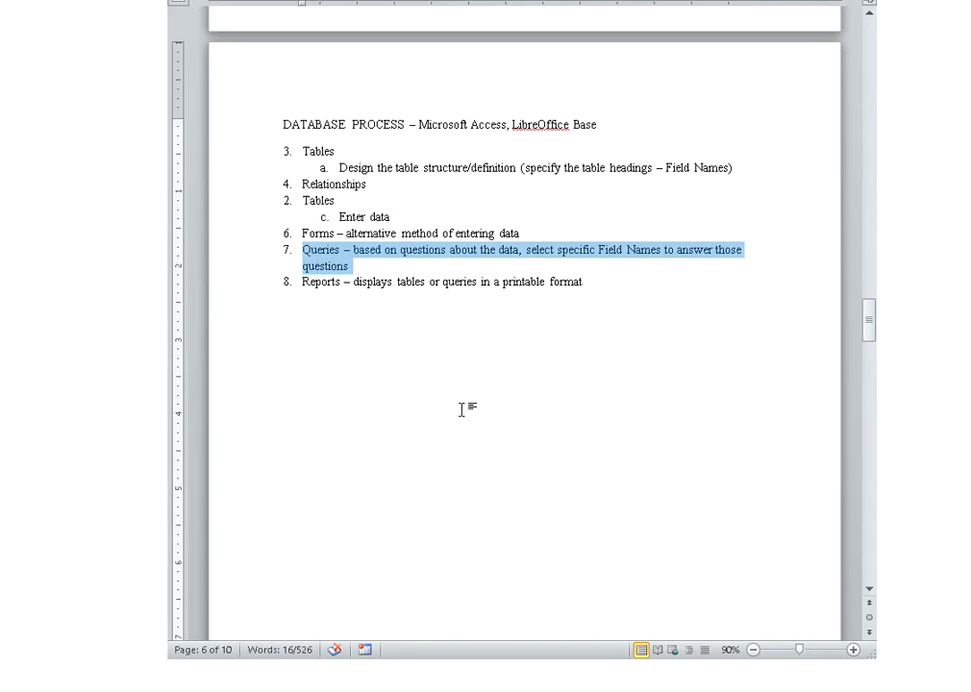
scroll(461, 411, down, 1)
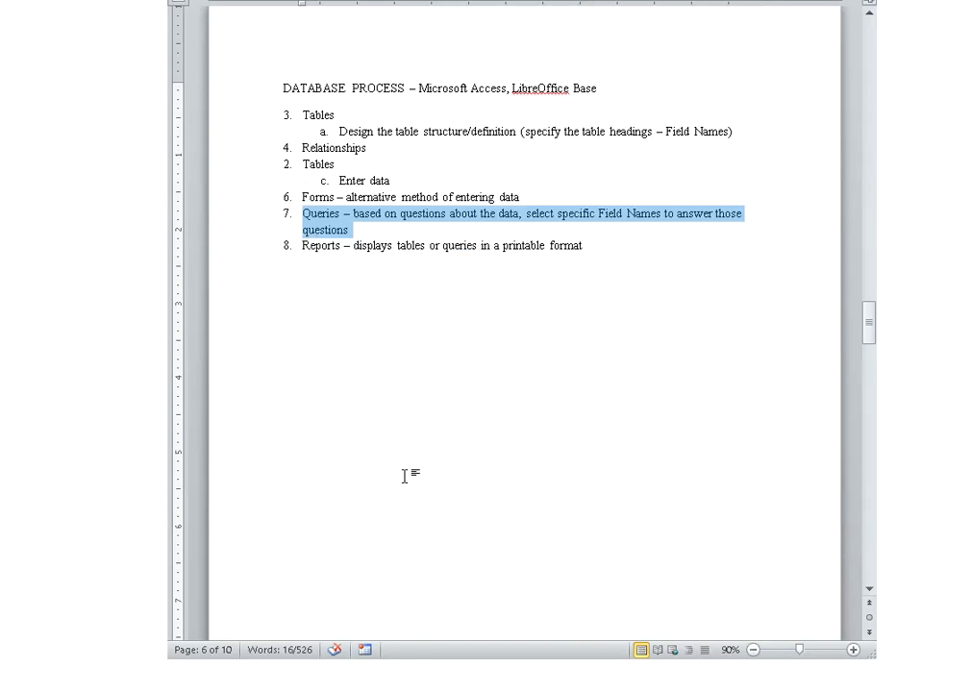
scroll(413, 483, down, 10)
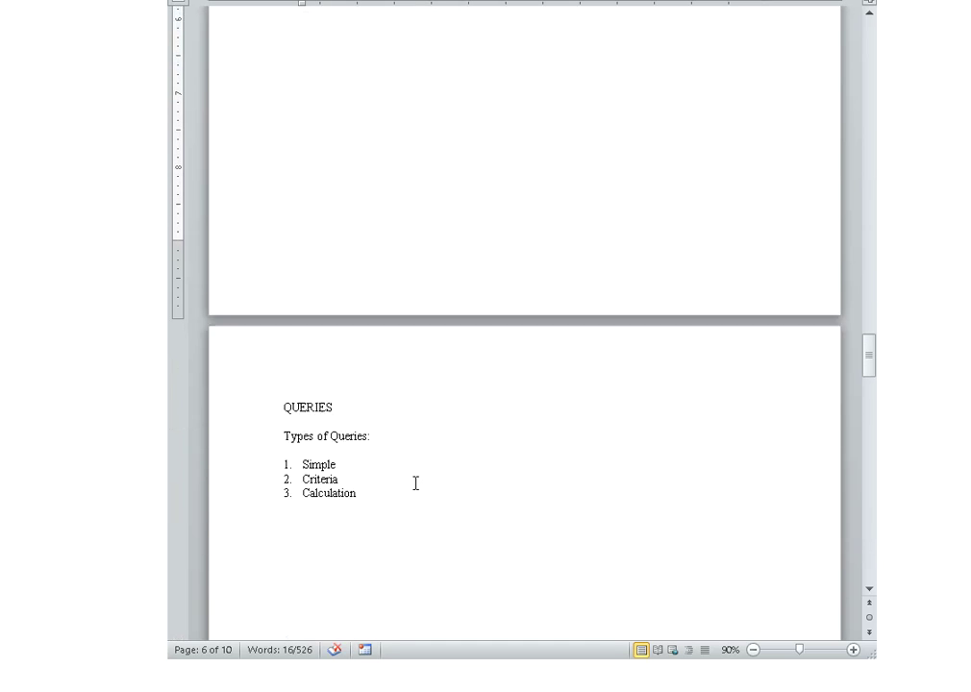
click(248, 443)
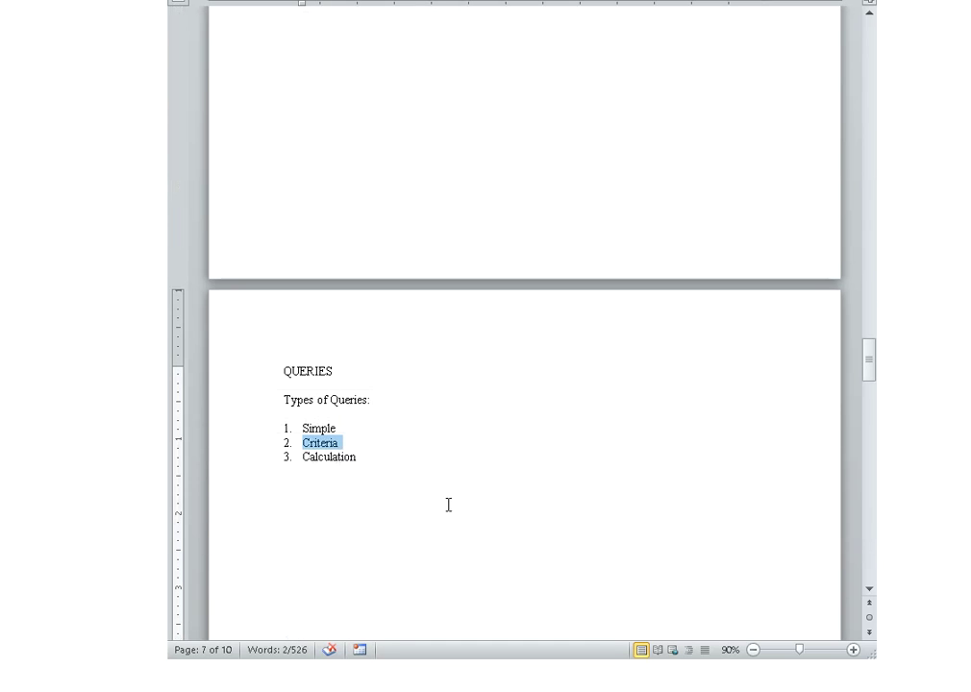
scroll(444, 505, down, 6)
scroll(441, 507, down, 20)
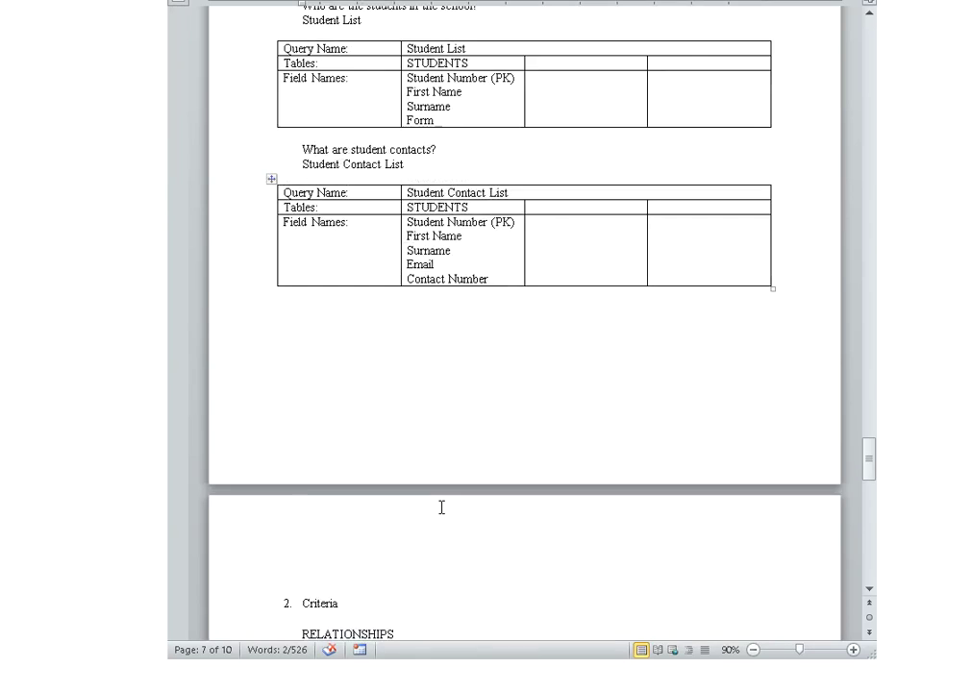
scroll(441, 506, down, 2)
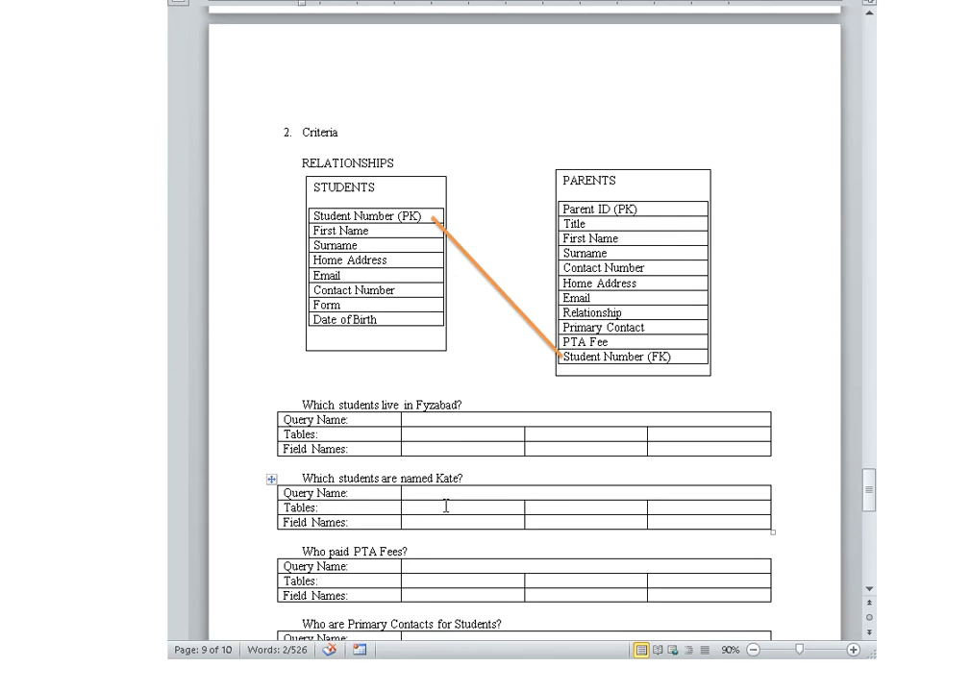
click(366, 101)
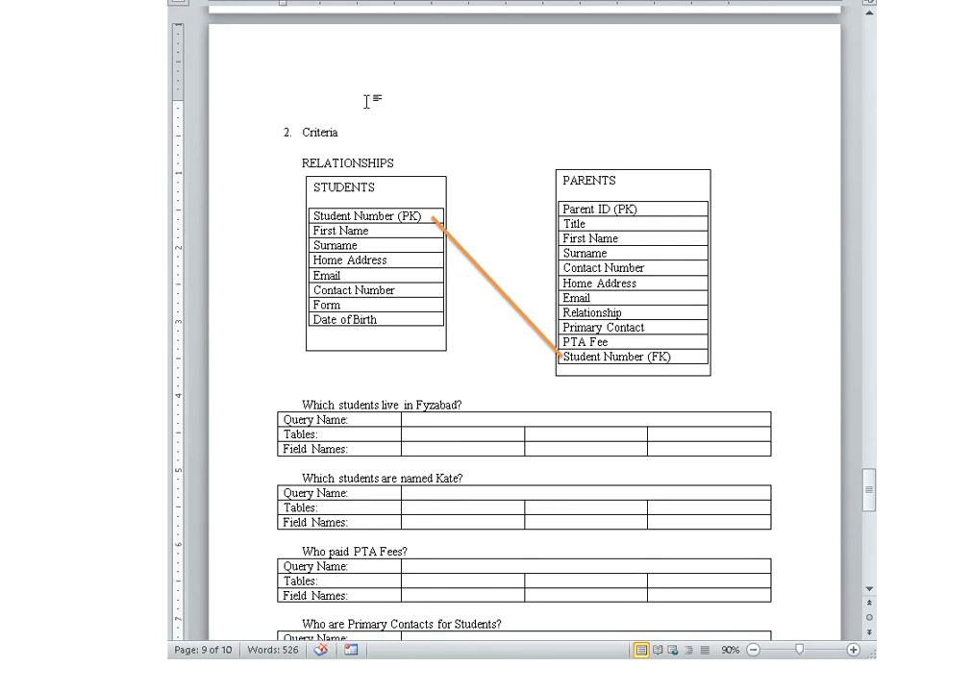
Examine the fields of the related STUDENTS and PARENTS tables in the relationships diagram.
scroll(365, 101, down, 1)
click(376, 173)
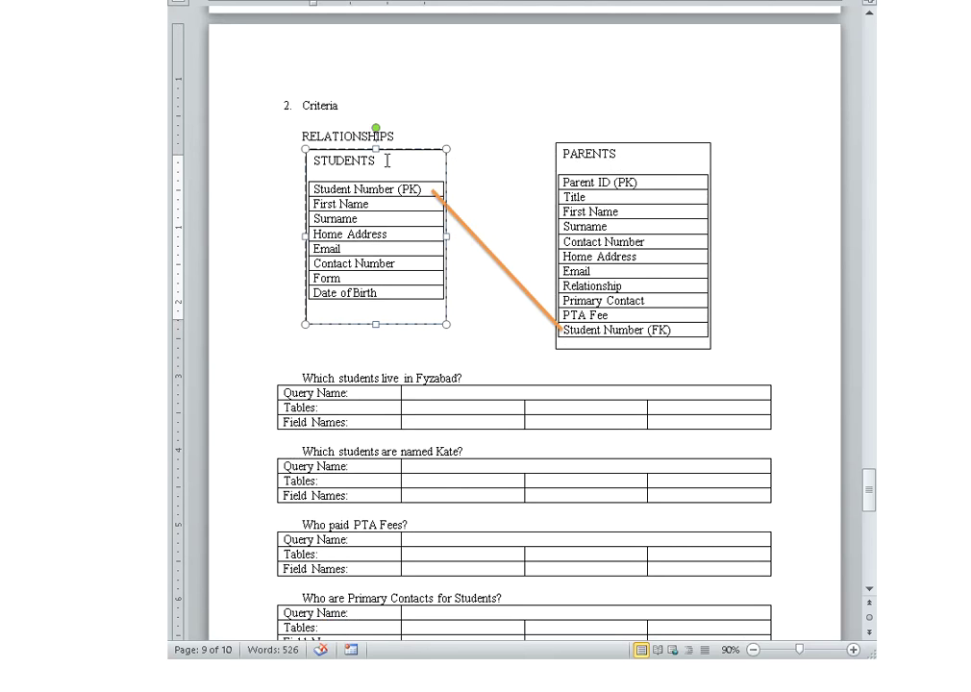
click(599, 164)
drag(561, 181, 560, 332)
drag(339, 185, 458, 327)
click(511, 365)
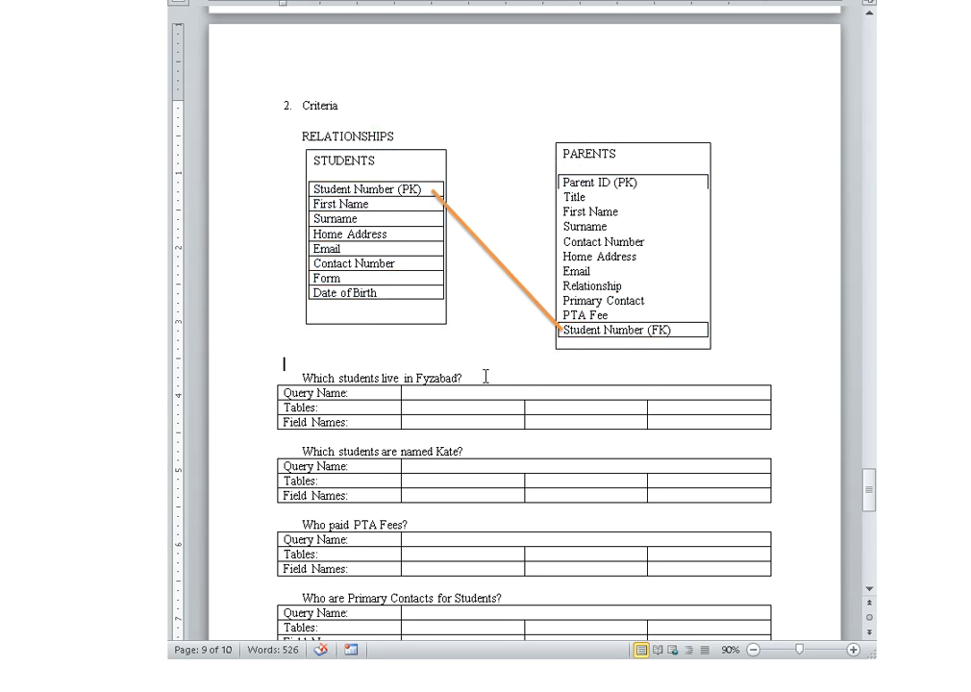
Read the first two criteria questions, about students living in Fyzabad and students with a given name, noting each criterion word.
scroll(489, 384, down, 1)
drag(479, 345, 313, 342)
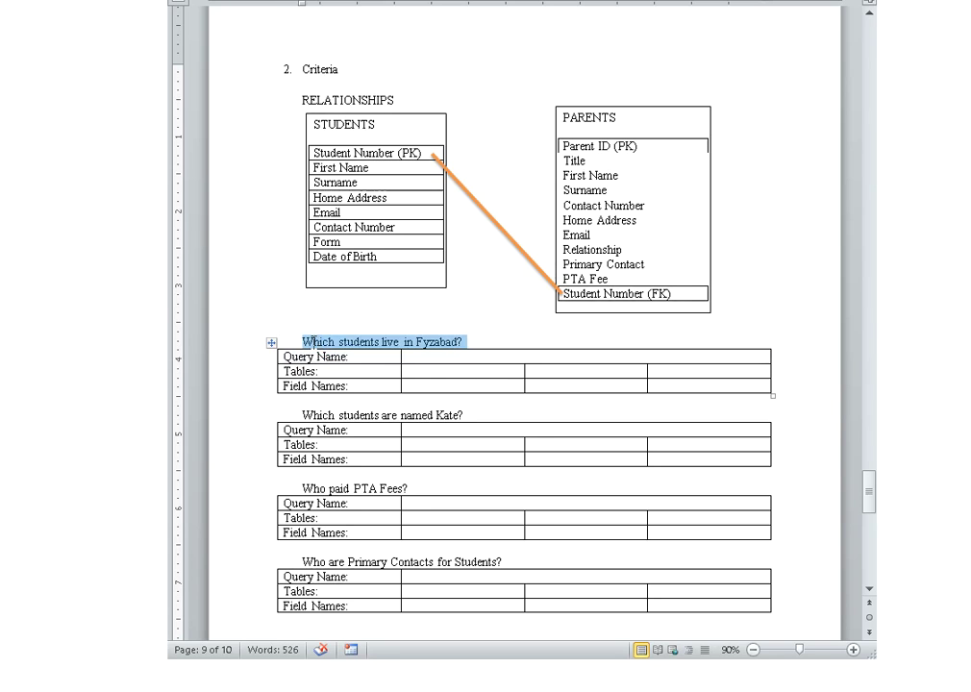
click(451, 342)
double_click(437, 342)
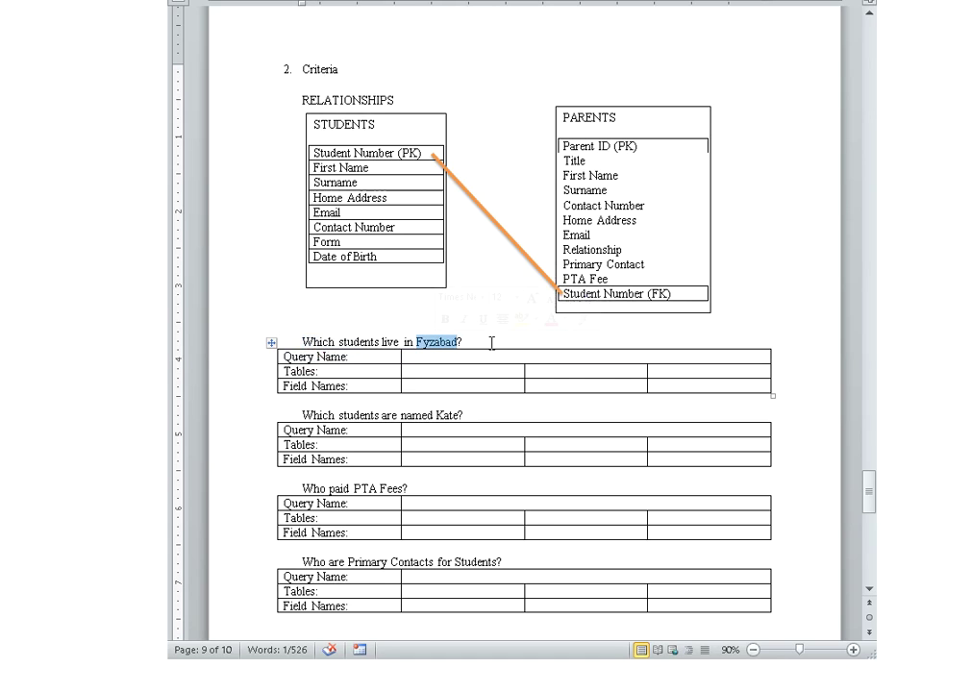
drag(466, 415, 301, 417)
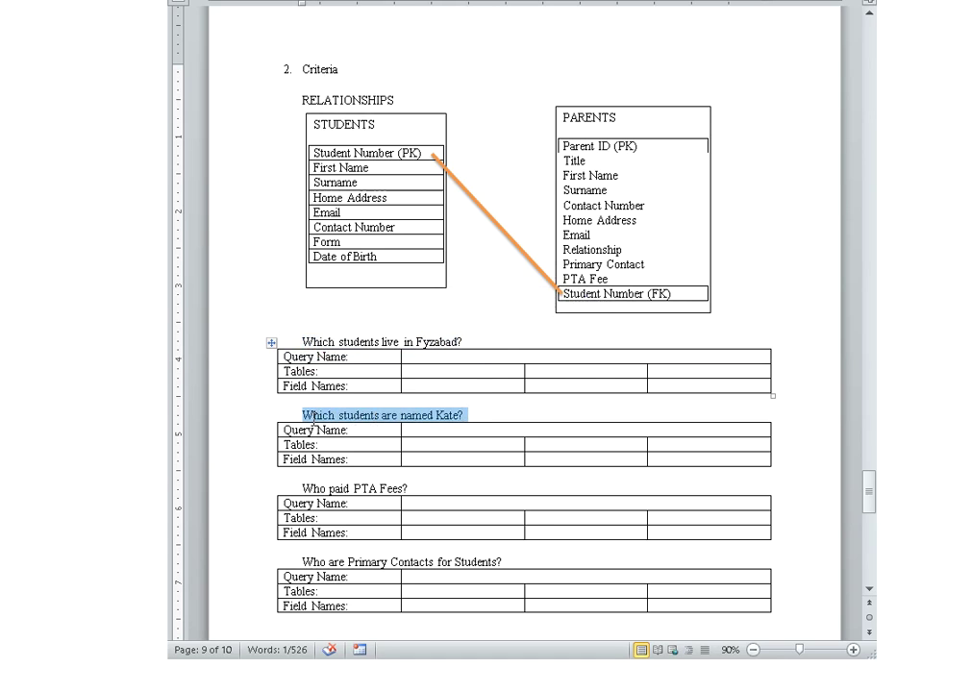
click(508, 416)
double_click(449, 417)
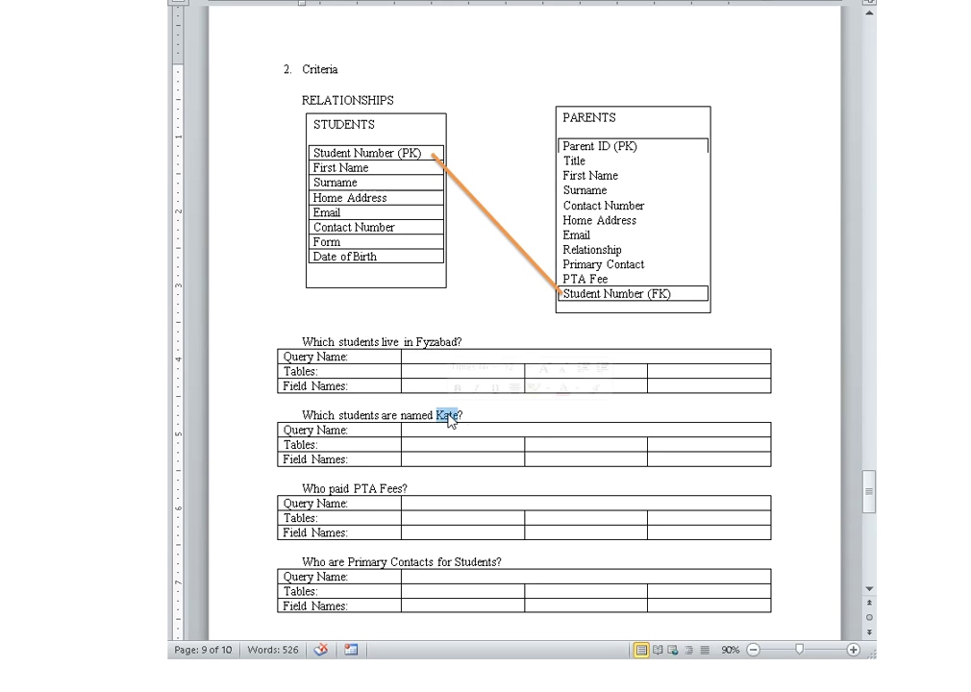
Read the questions on paid PTA fees and students' primary contacts, noting the criterion words in each.
click(410, 489)
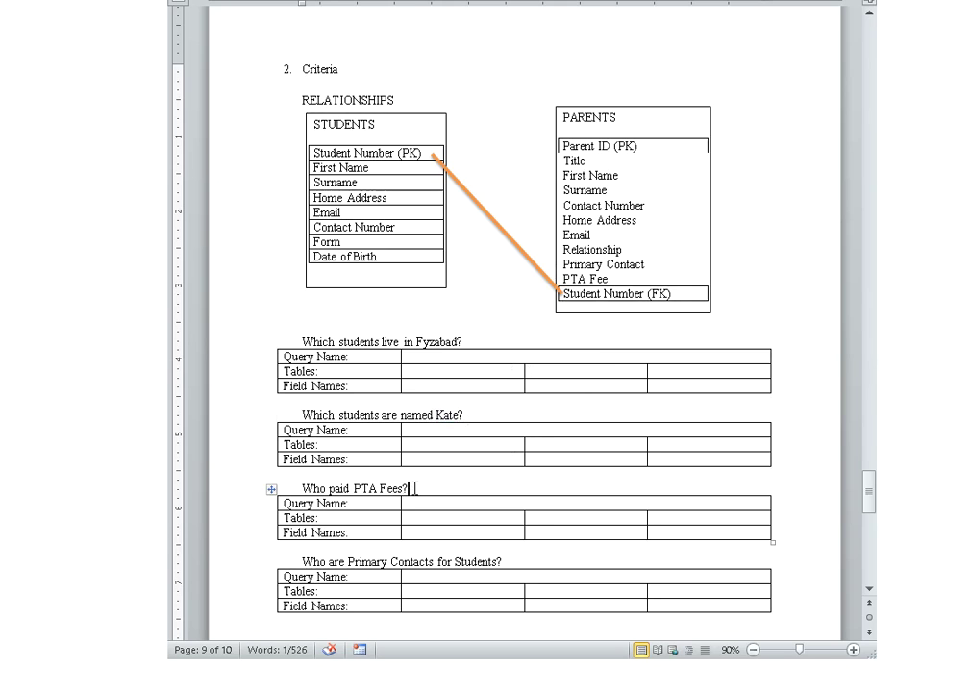
drag(409, 490, 303, 490)
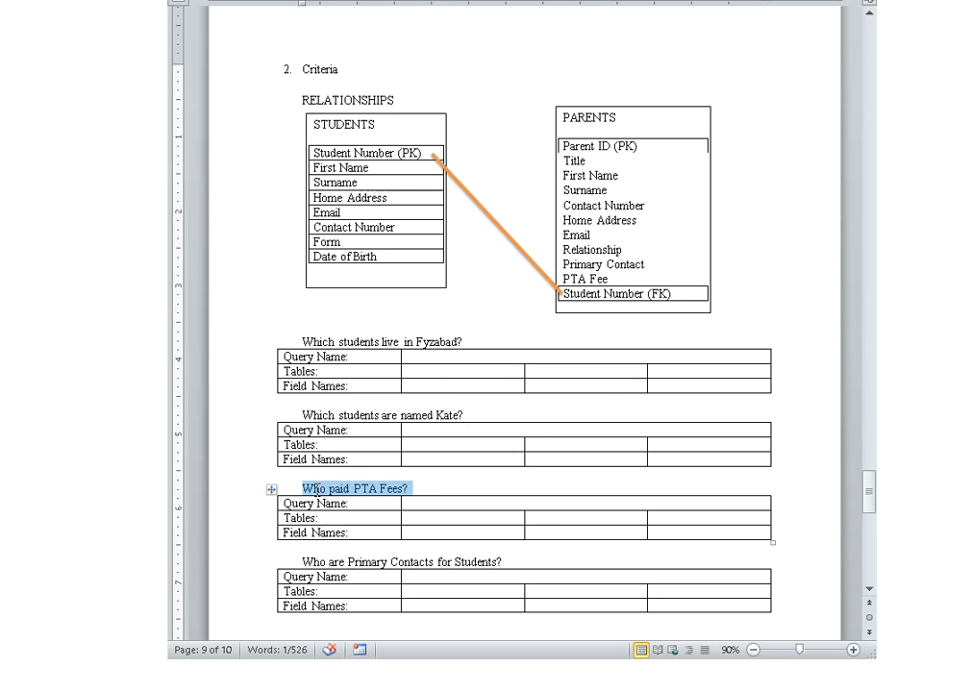
click(444, 483)
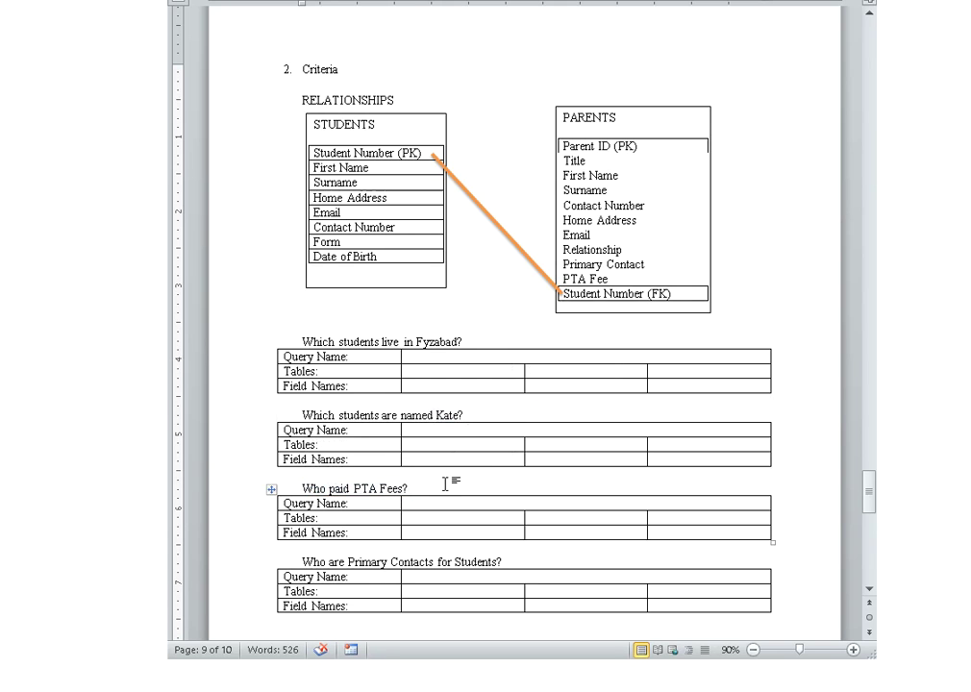
double_click(344, 488)
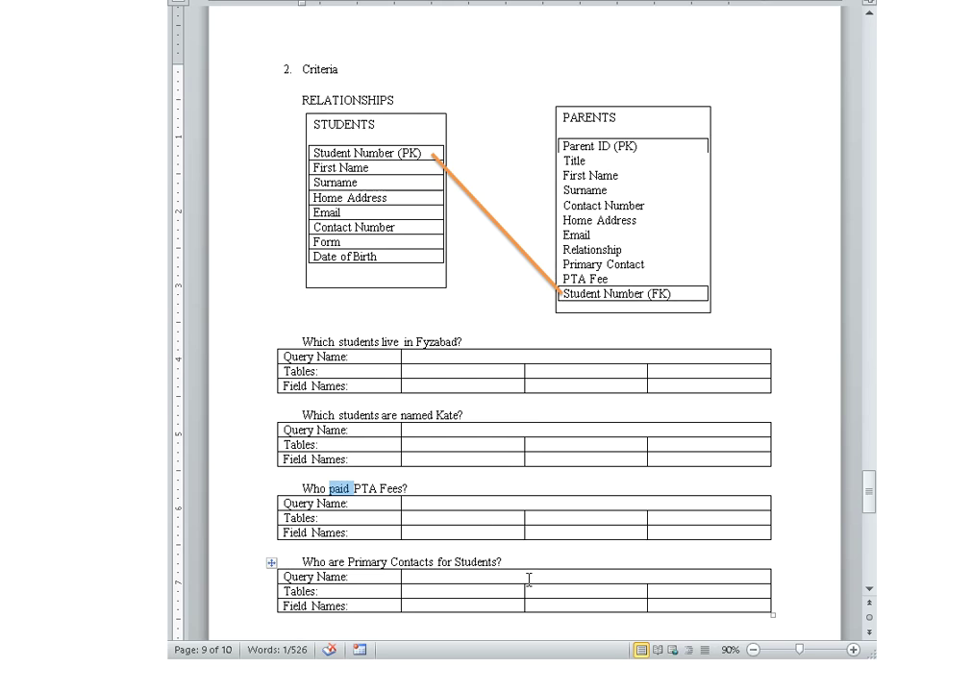
drag(522, 563, 300, 562)
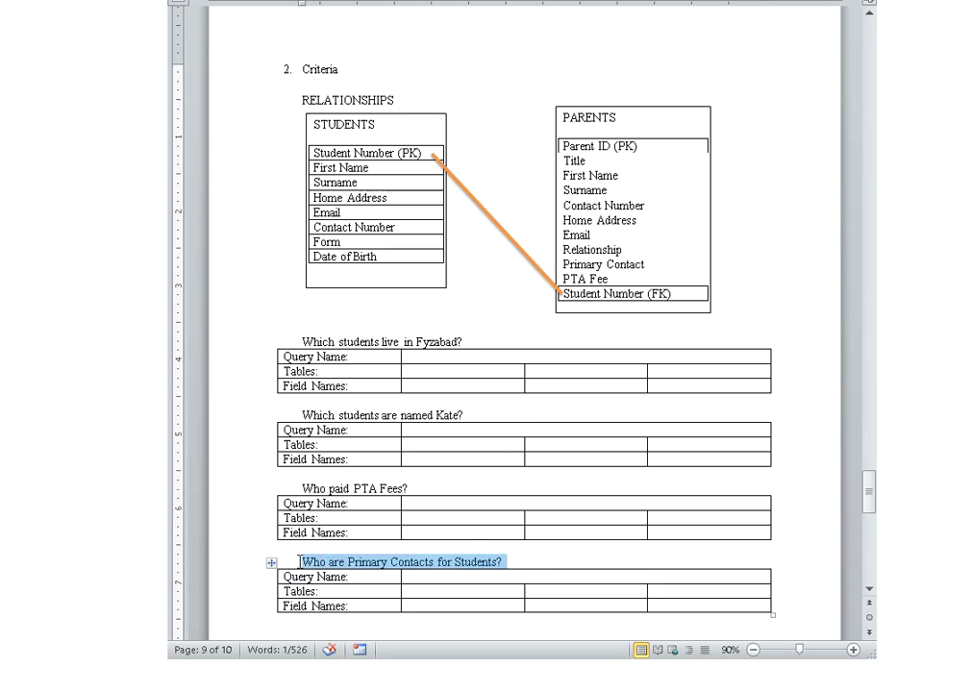
click(543, 562)
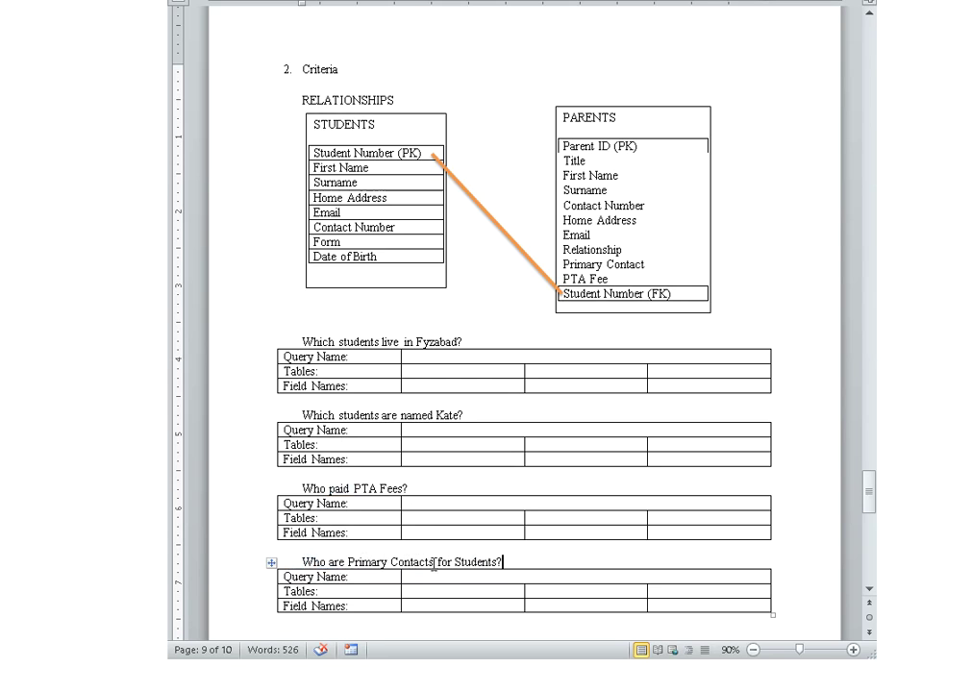
drag(438, 562, 347, 561)
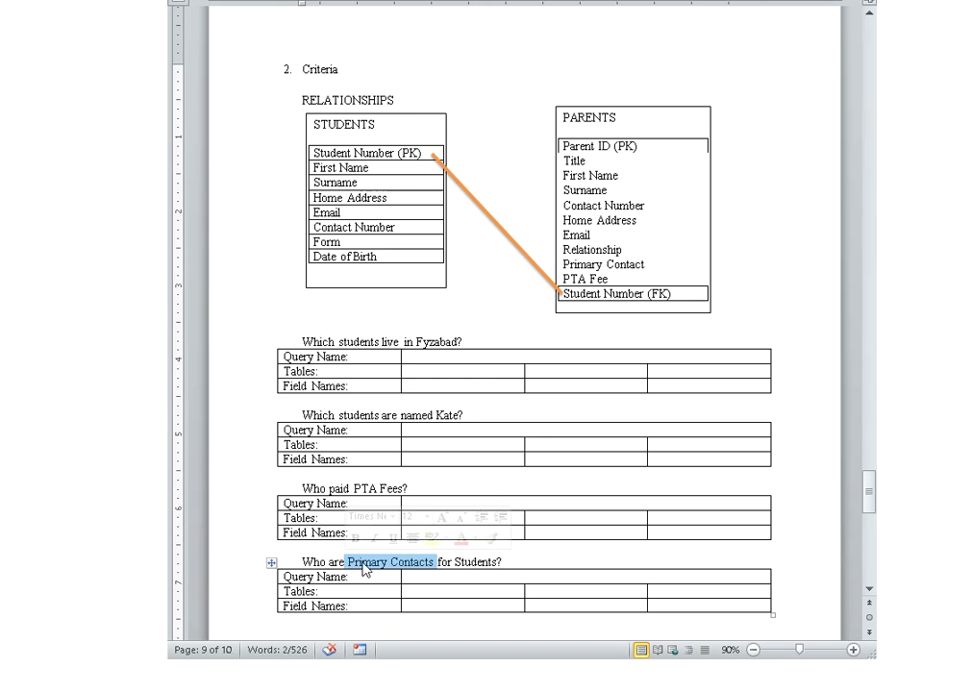
click(544, 562)
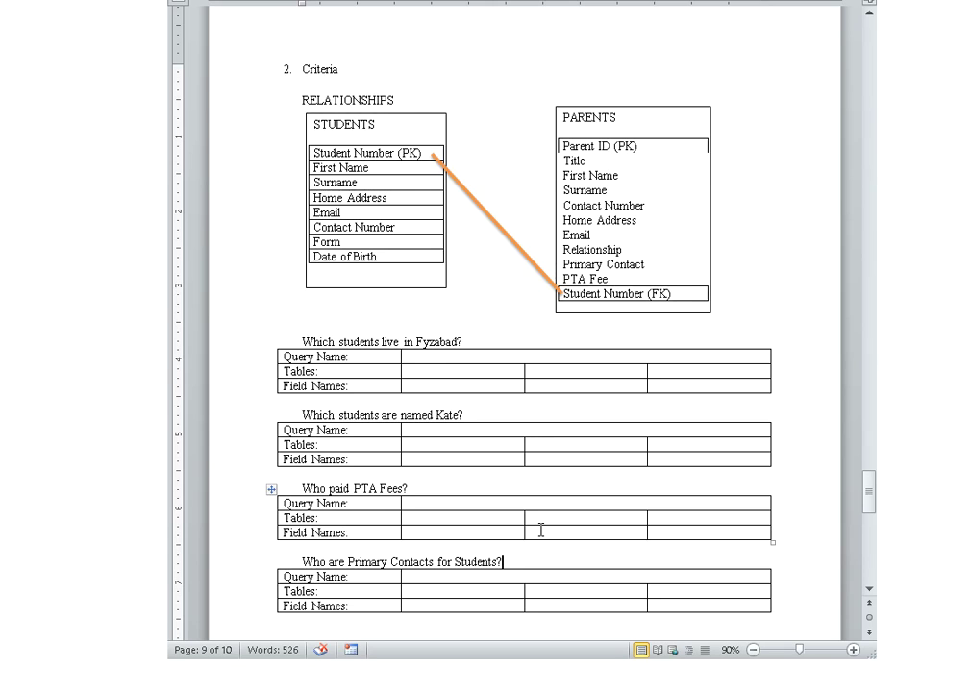
Compare the Fyzabad criterion with the field names in the STUDENTS and PARENTS tables.
double_click(320, 67)
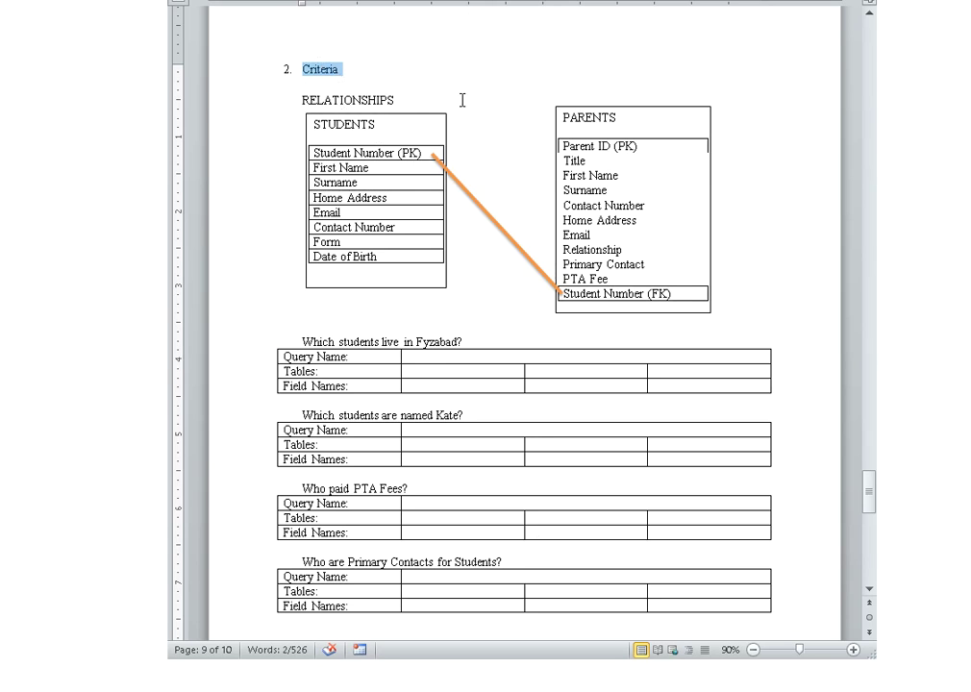
double_click(436, 343)
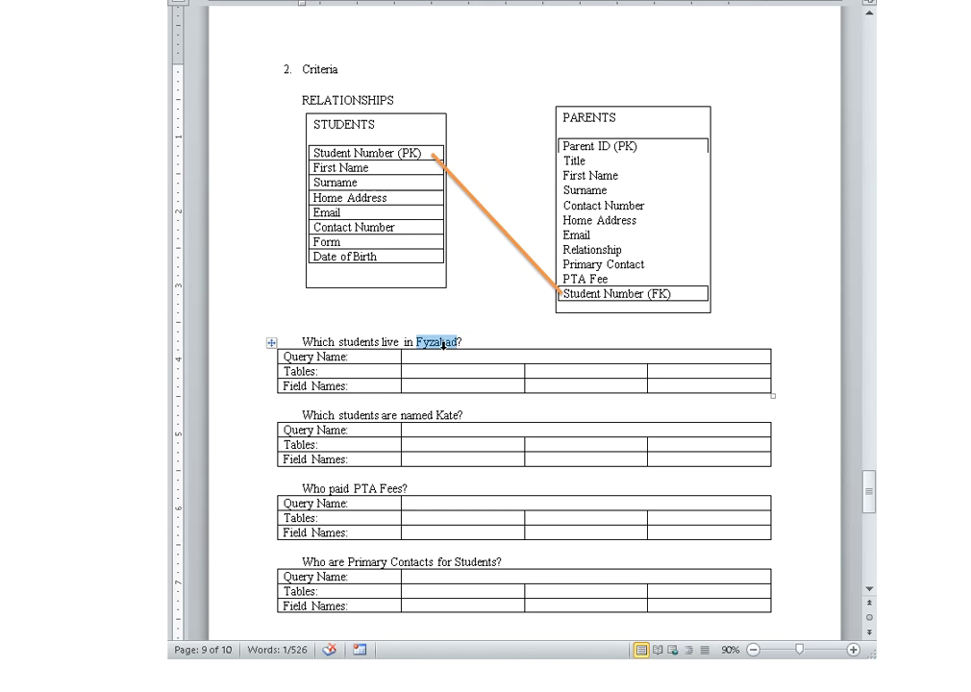
drag(388, 154, 384, 248)
drag(625, 146, 650, 290)
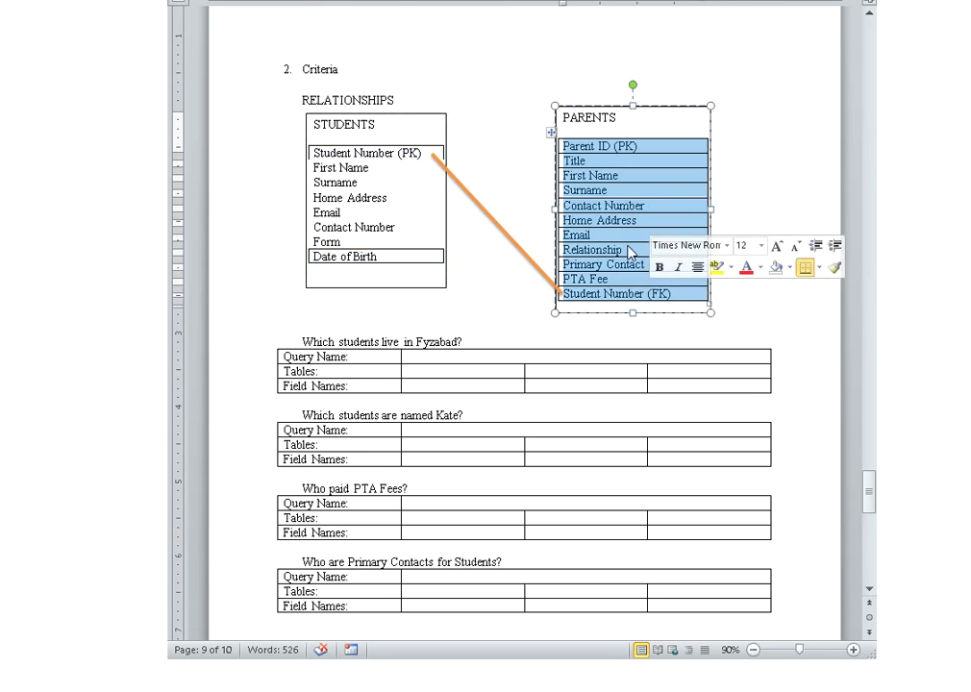
double_click(445, 342)
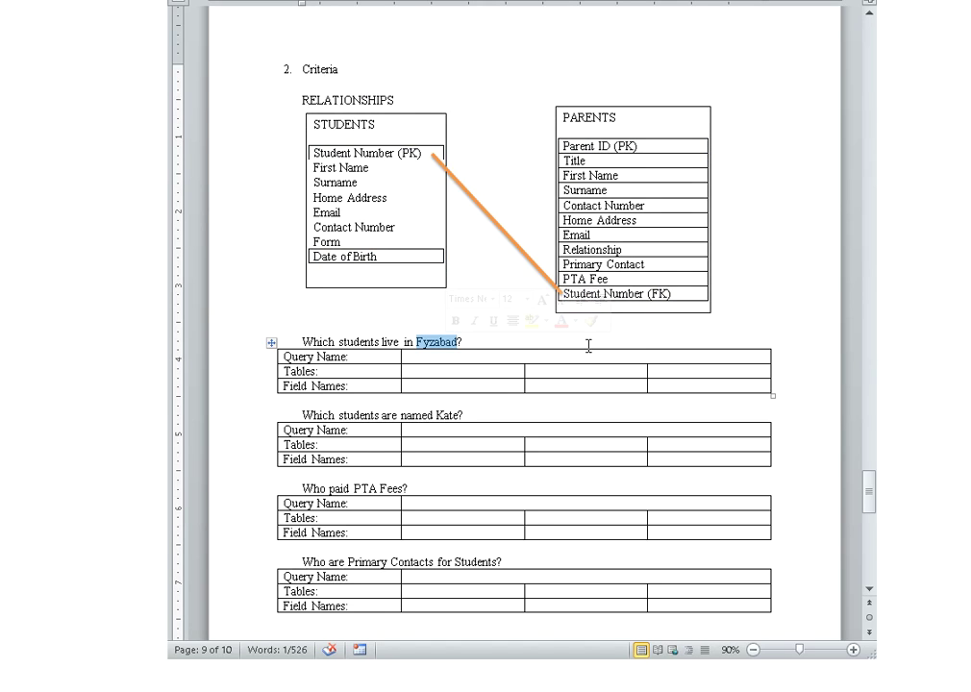
Identify the STUDENTS field that matches "live" and enter Home Address in the Fyzabad query's field names.
double_click(392, 344)
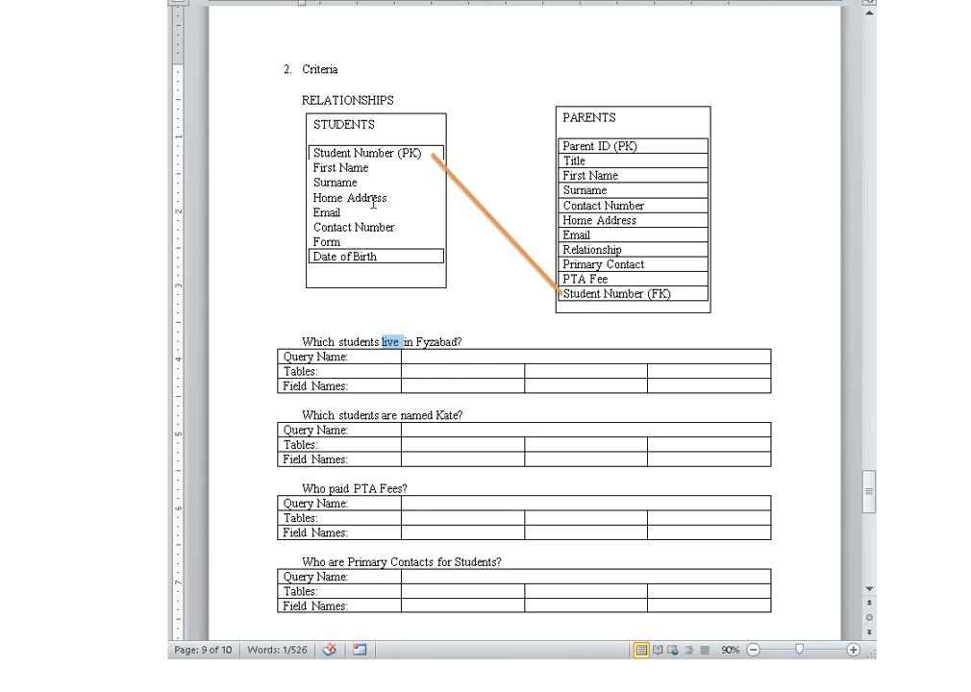
click(392, 200)
drag(388, 200, 311, 198)
click(437, 385)
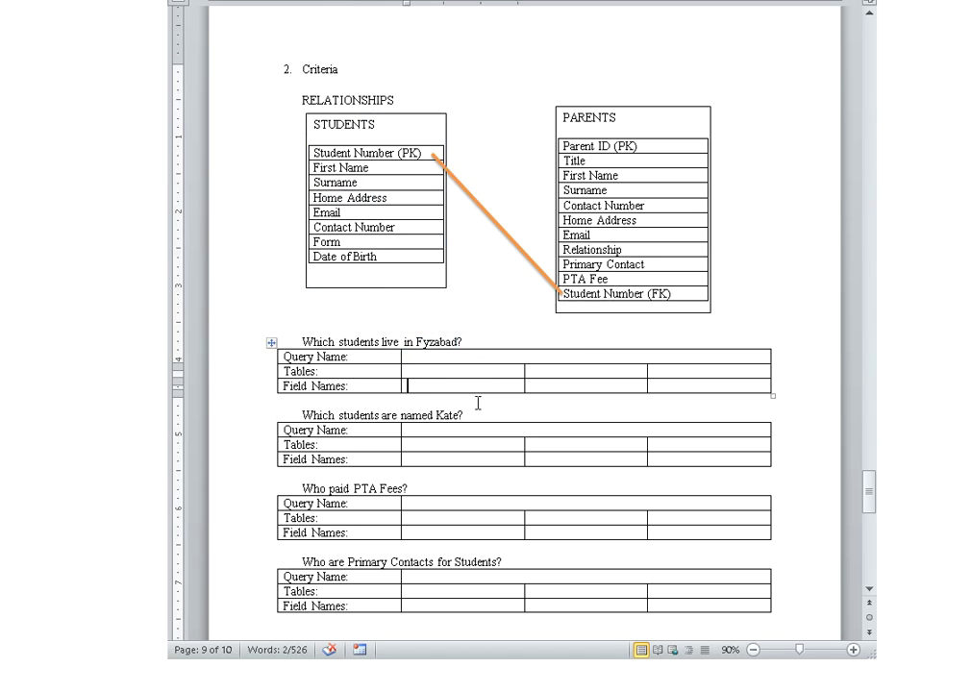
text(Home Address)
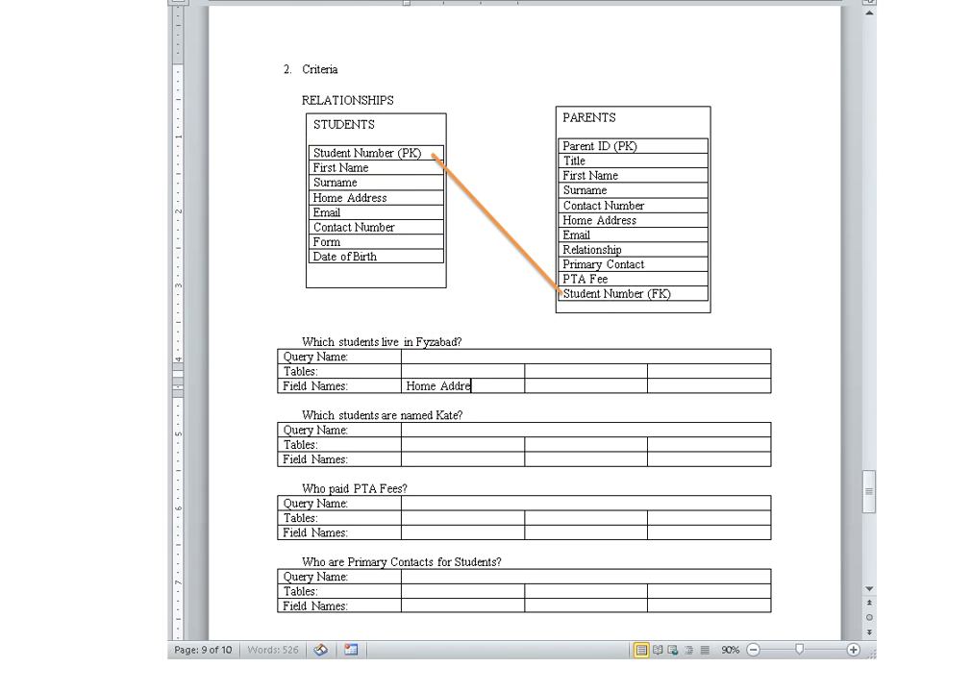
Enter STUDENTS as the table for the Fyzabad query, correcting its spelling.
double_click(438, 342)
click(482, 373)
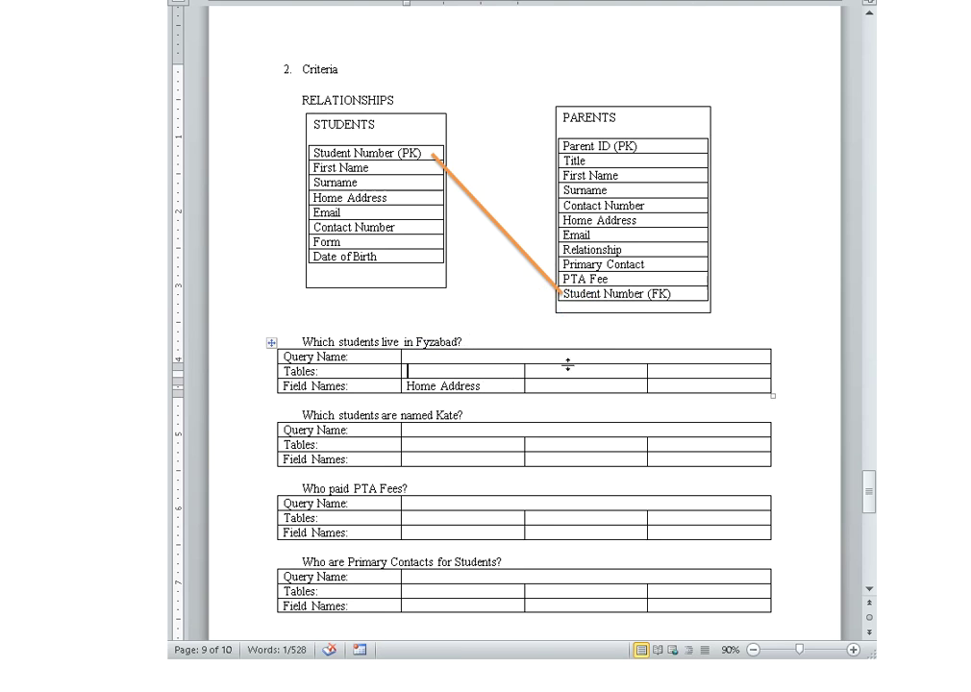
text(STUDNETS)
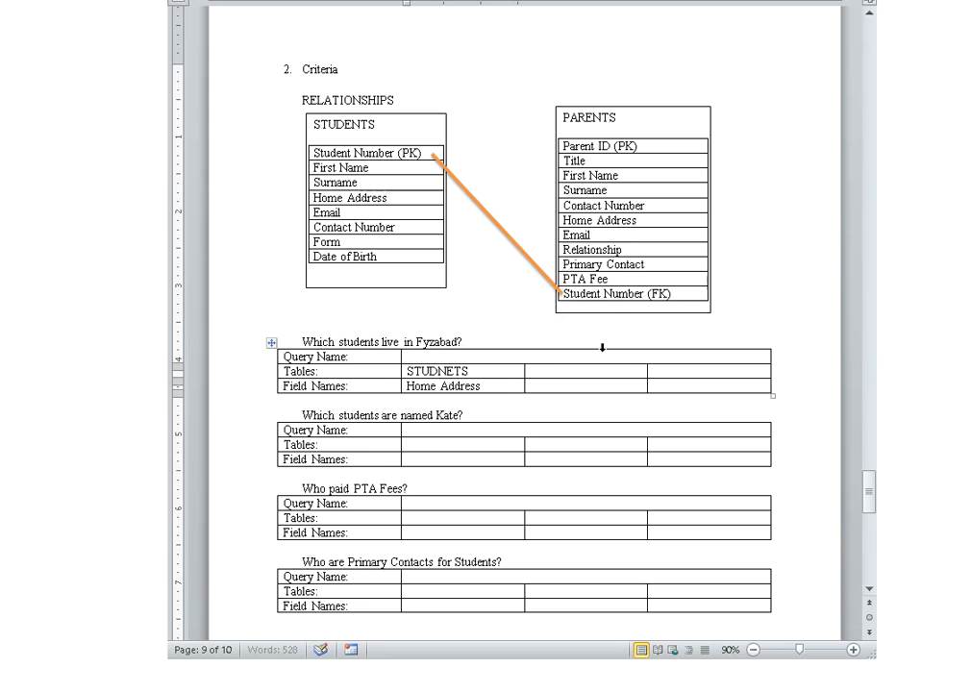
click(454, 371)
key(BackSpace)
key(BackSpace)
text(EN)
Add Student Number (PK), First Name and Surname above Home Address in the Fyzabad query's field names.
click(471, 341)
drag(471, 341, 302, 342)
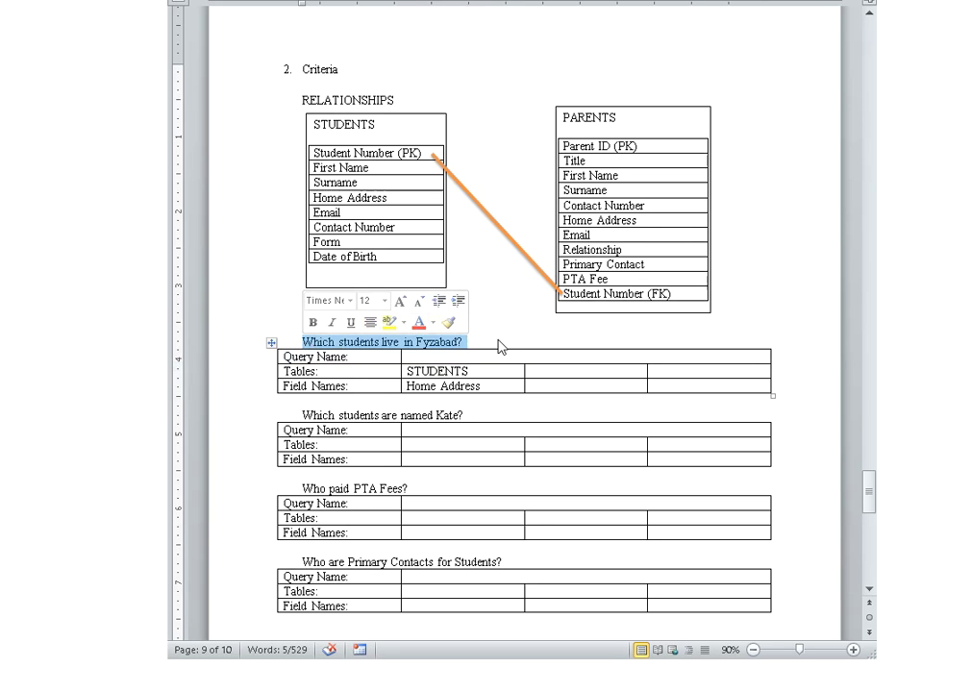
drag(382, 169, 380, 184)
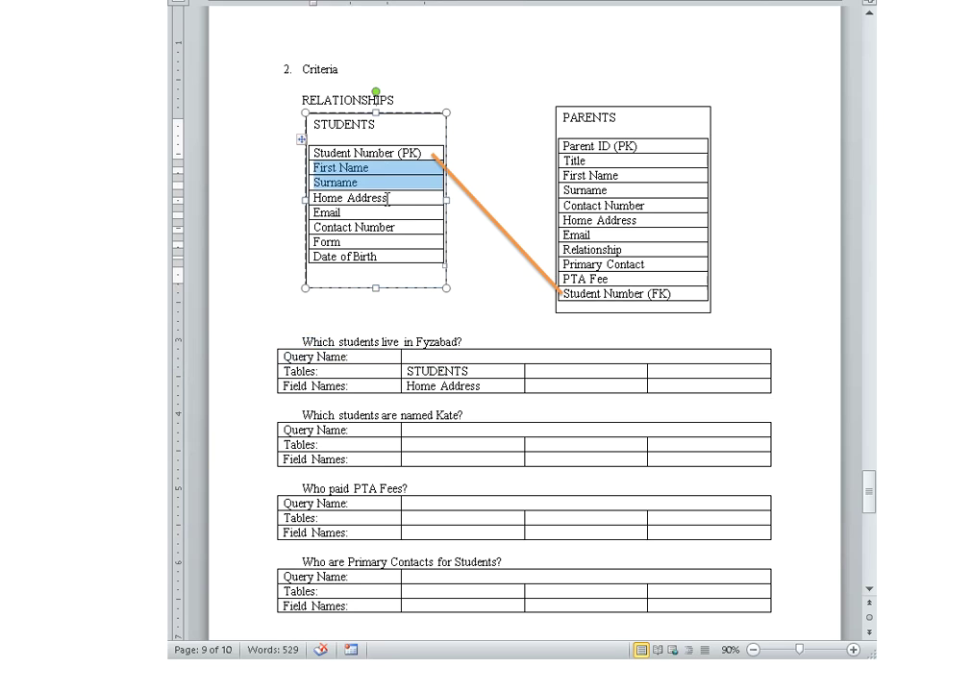
click(306, 157)
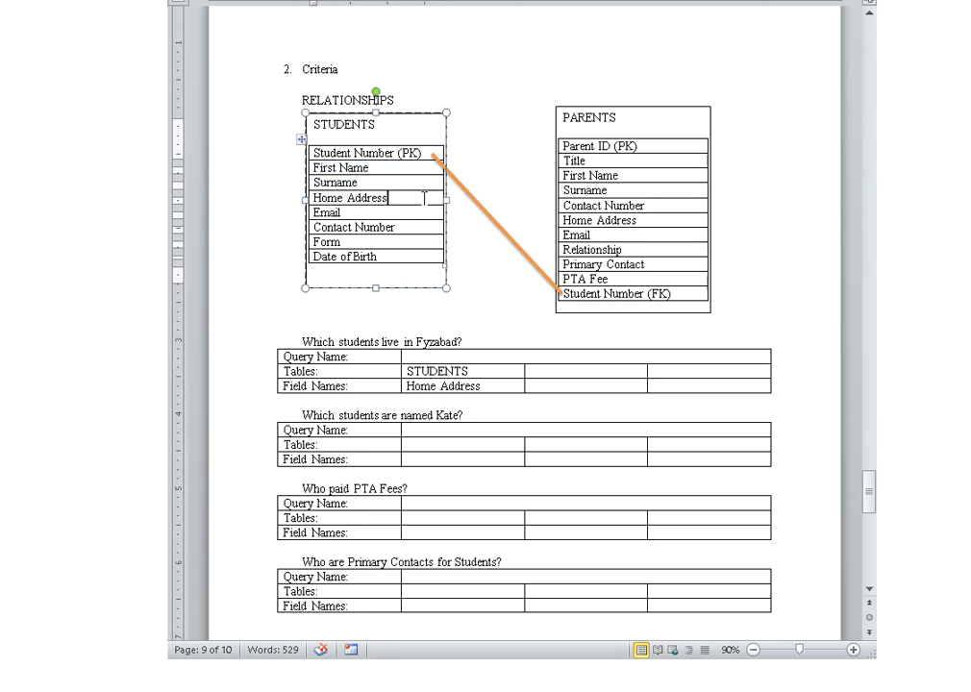
click(407, 386)
text(Student Number (PK))
key(Return)
text(Firstn)
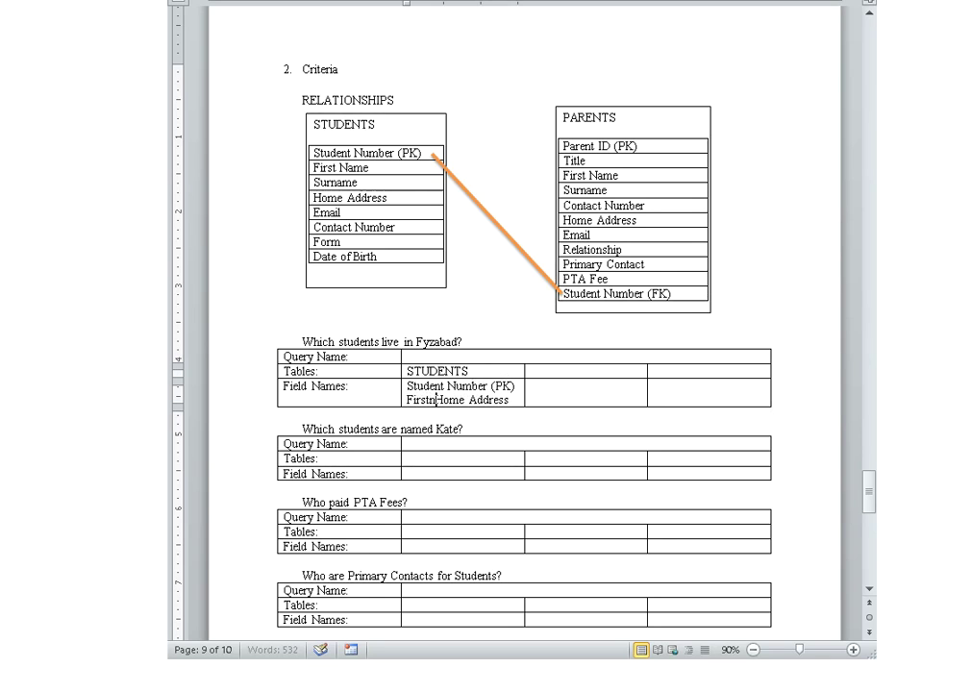
key(BackSpace)
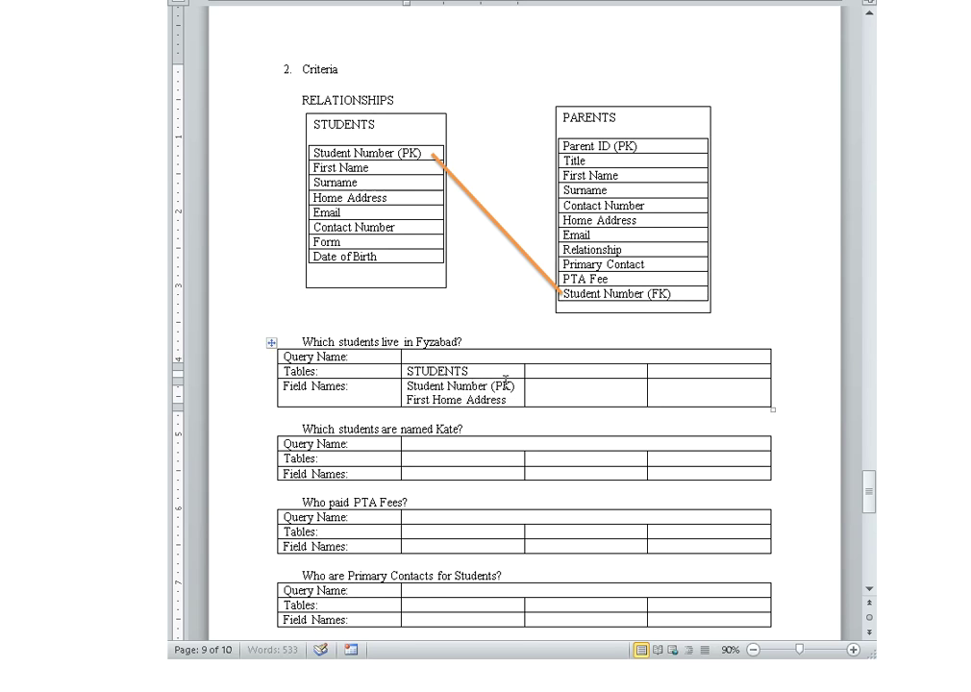
text(Name)
key(Return)
text(Surna)
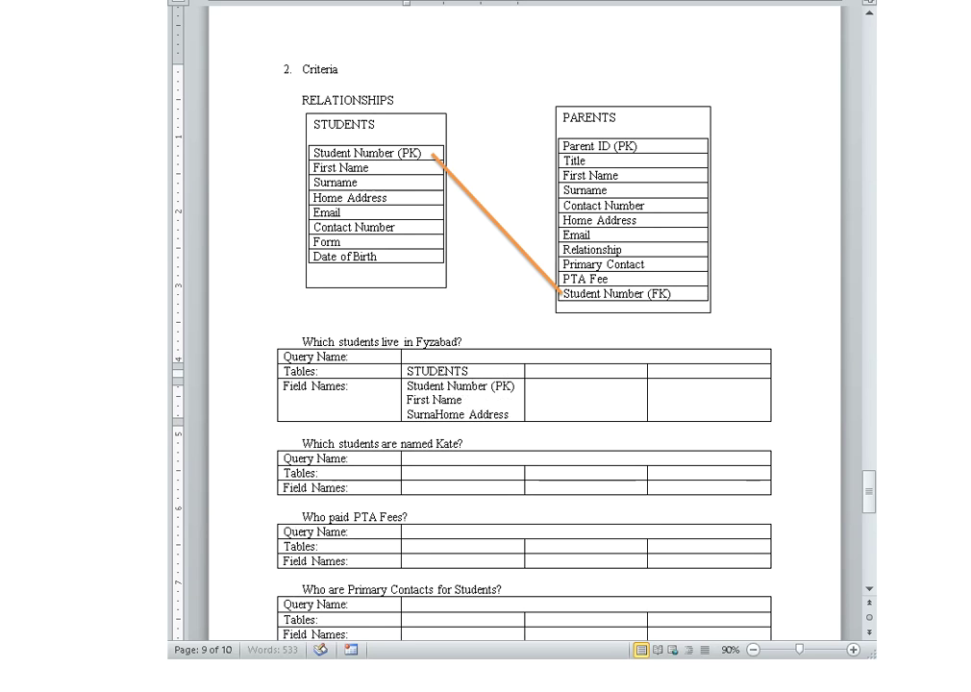
text(me)
key(Return)
Name the first query Fyzabad Students and add (criteria = Fyzabad) after Home Address in its field names.
click(499, 358)
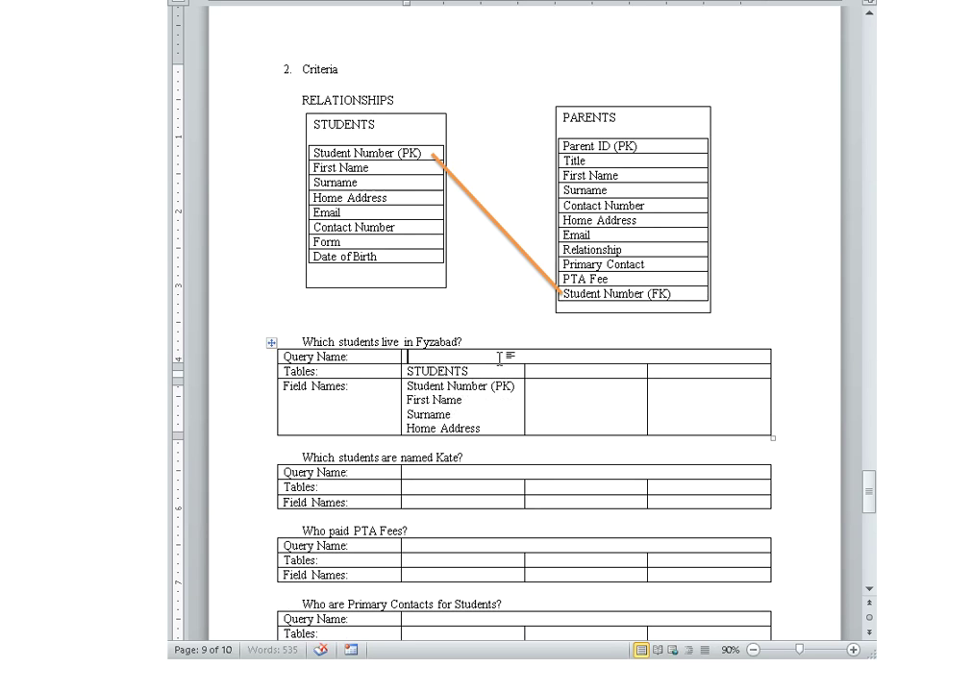
text(Fyzabad Students)
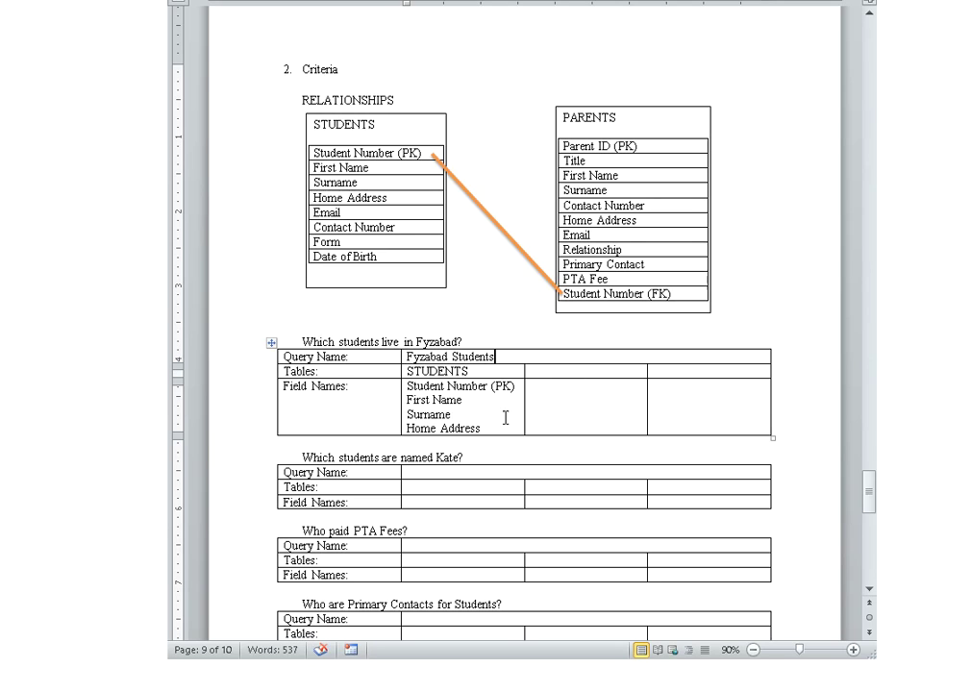
double_click(440, 342)
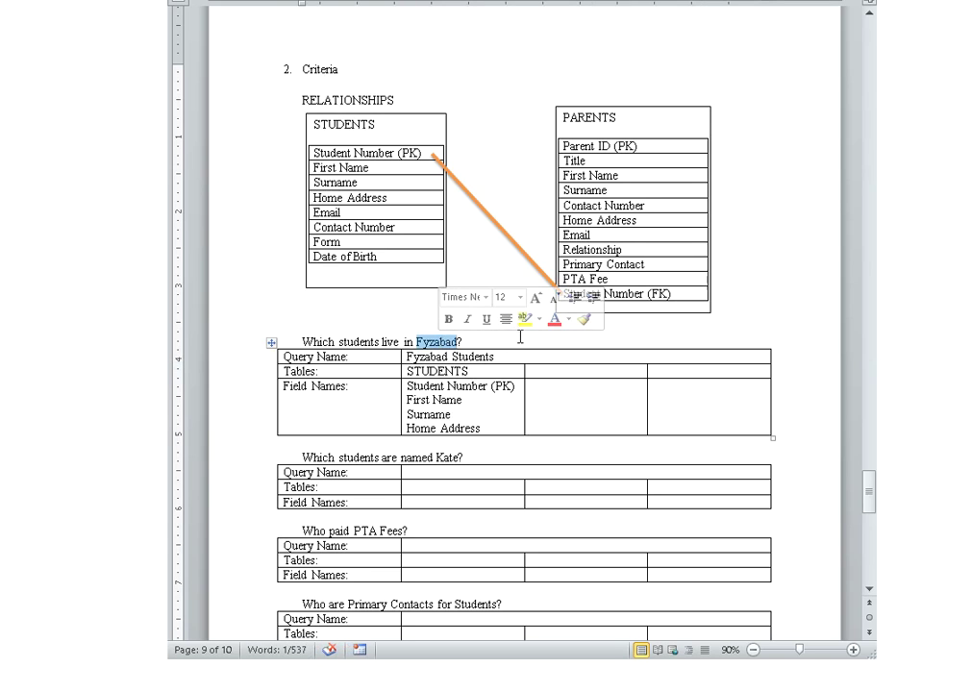
click(498, 428)
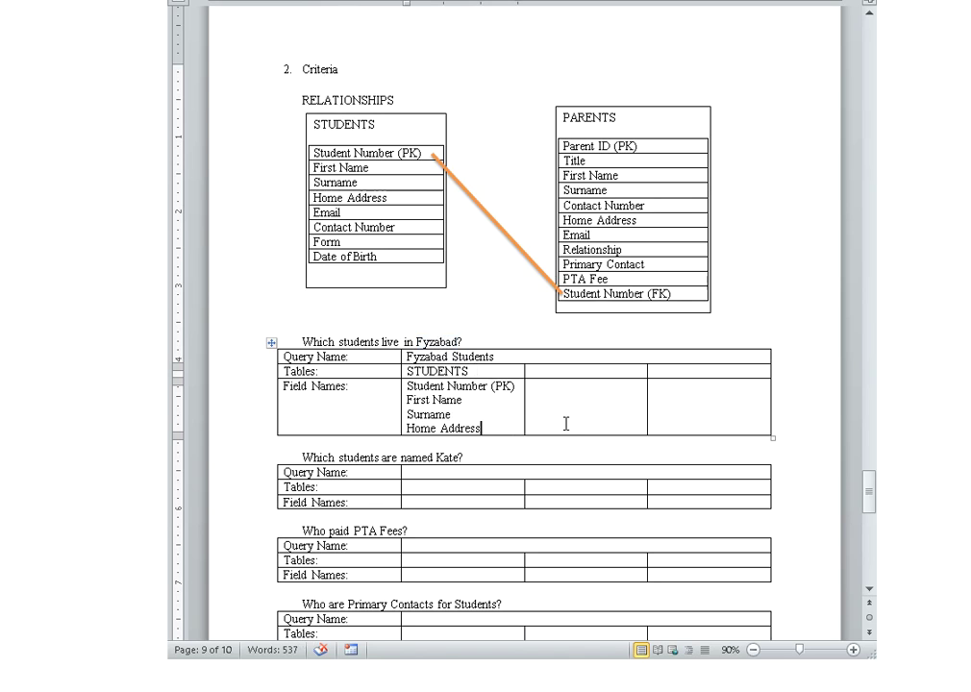
text((critier)
text(a)
key(BackSpace)
key(BackSpace)
key(BackSpace)
key(BackSpace)
text(eria )
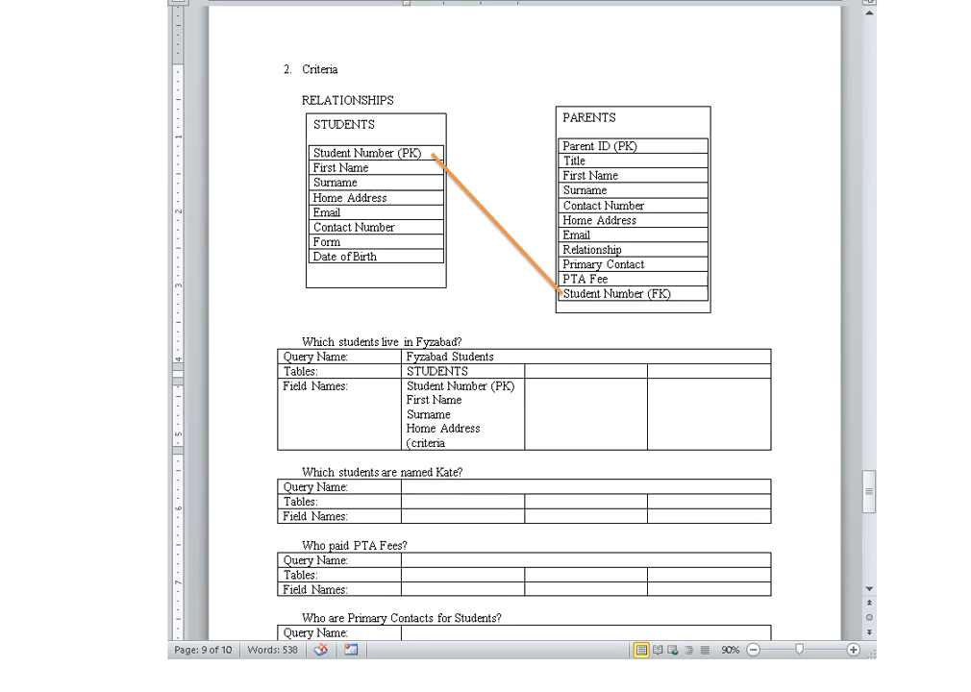
text(= Fyzabad))
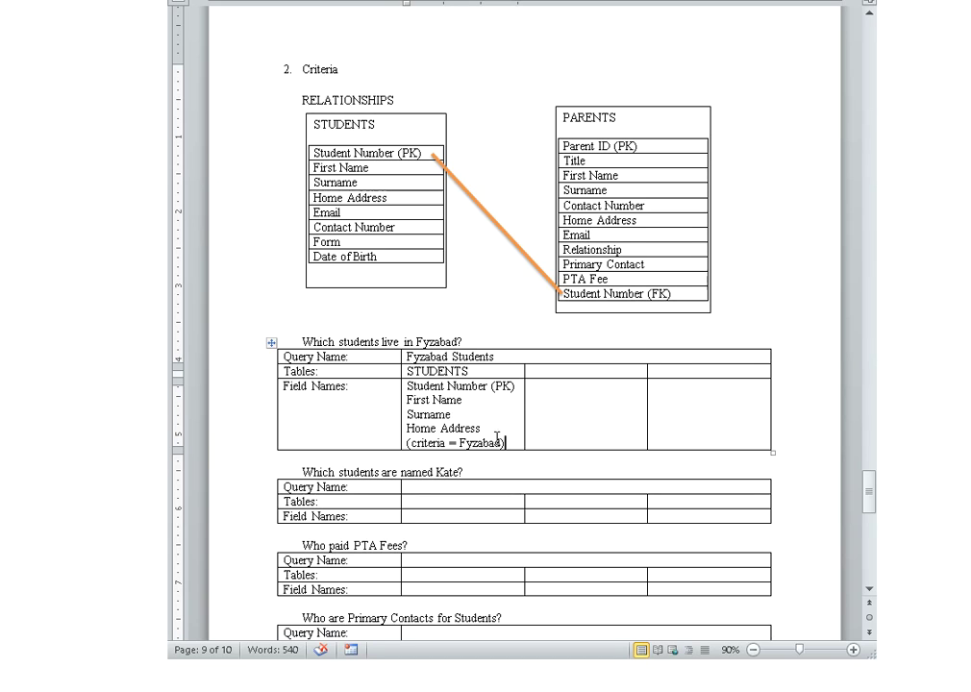
drag(513, 443, 409, 444)
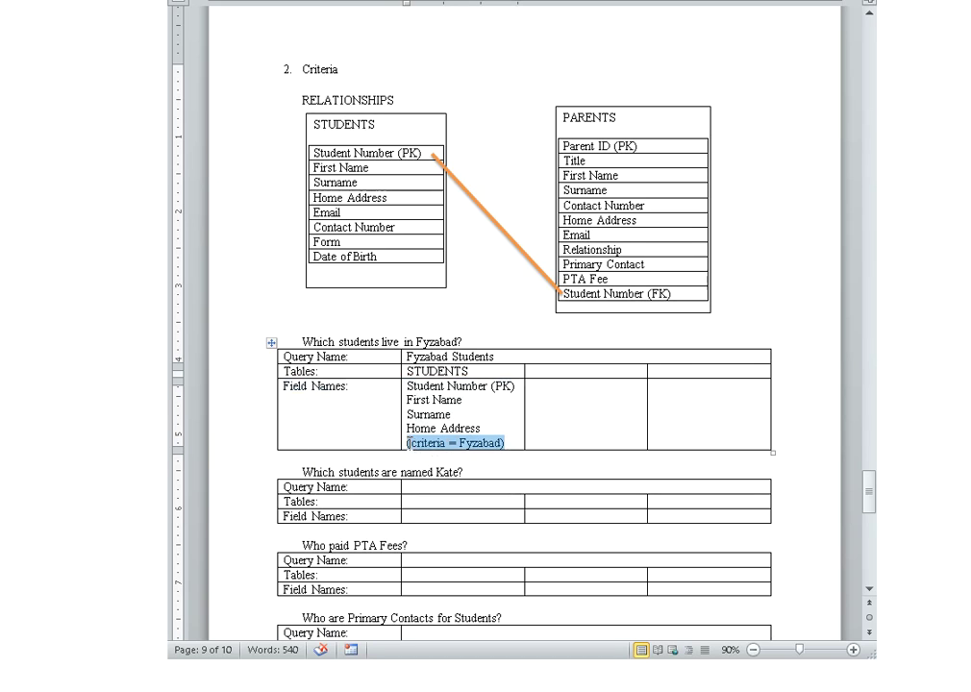
click(485, 444)
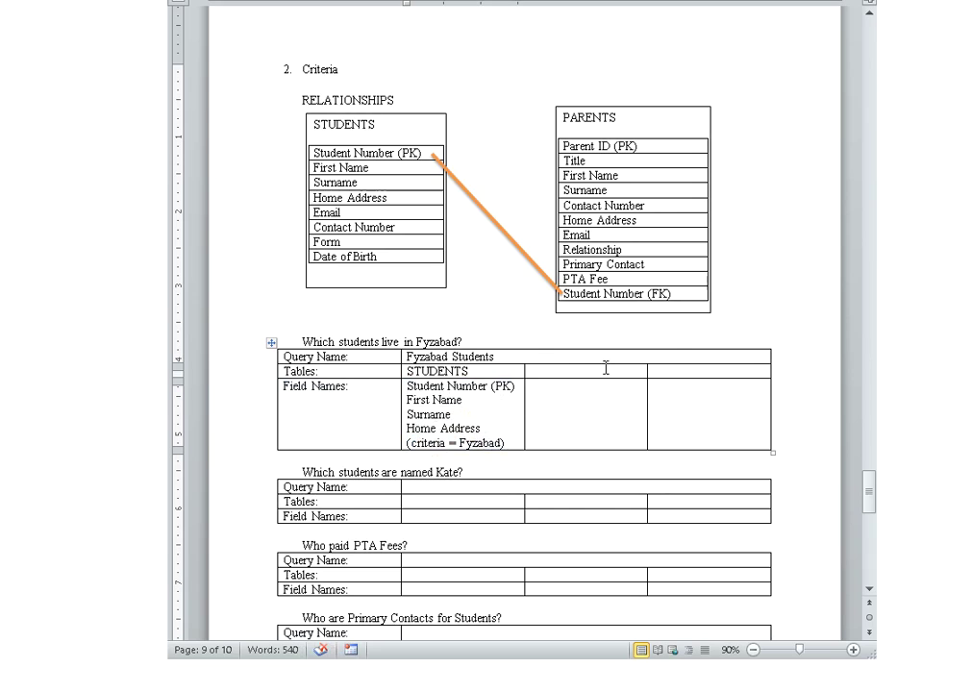
Enter the second query's name as "Students named" followed by the first name given in its question.
click(438, 487)
scroll(459, 483, down, 1)
drag(475, 437, 514, 415)
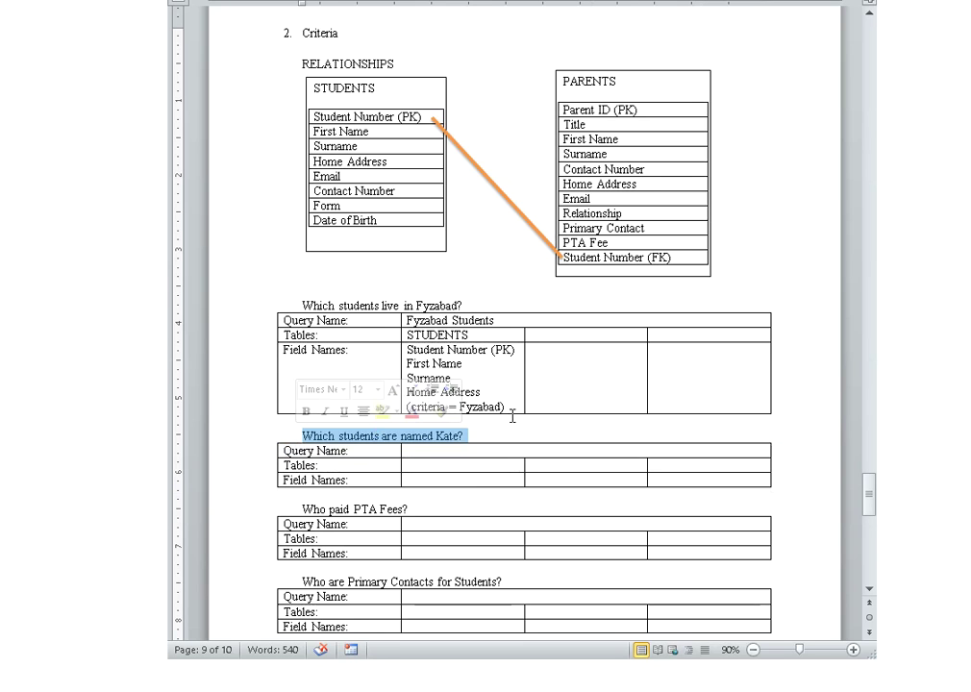
double_click(447, 438)
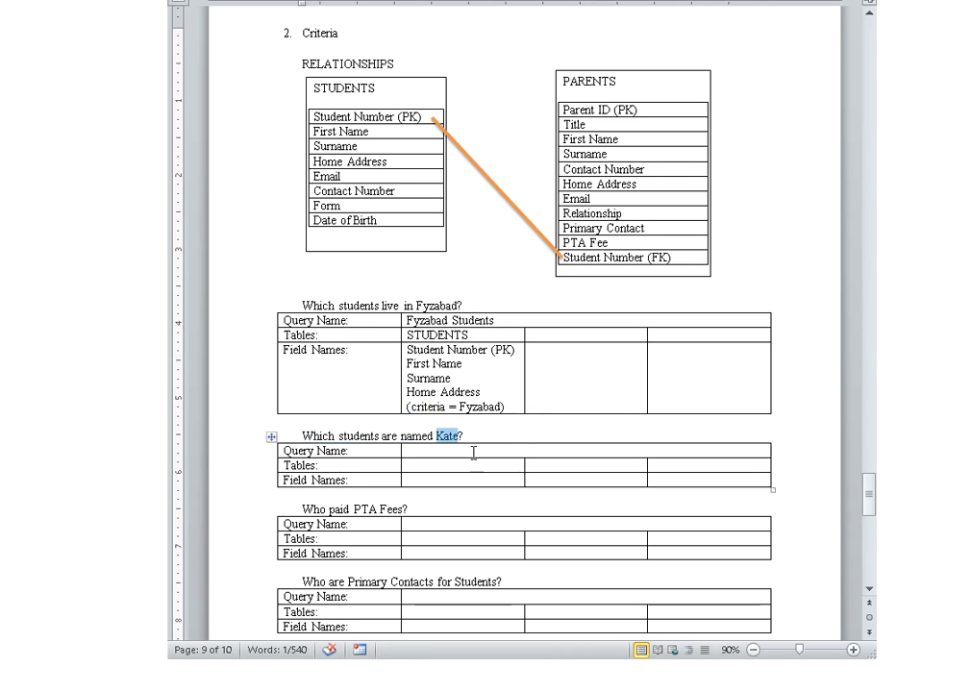
click(475, 451)
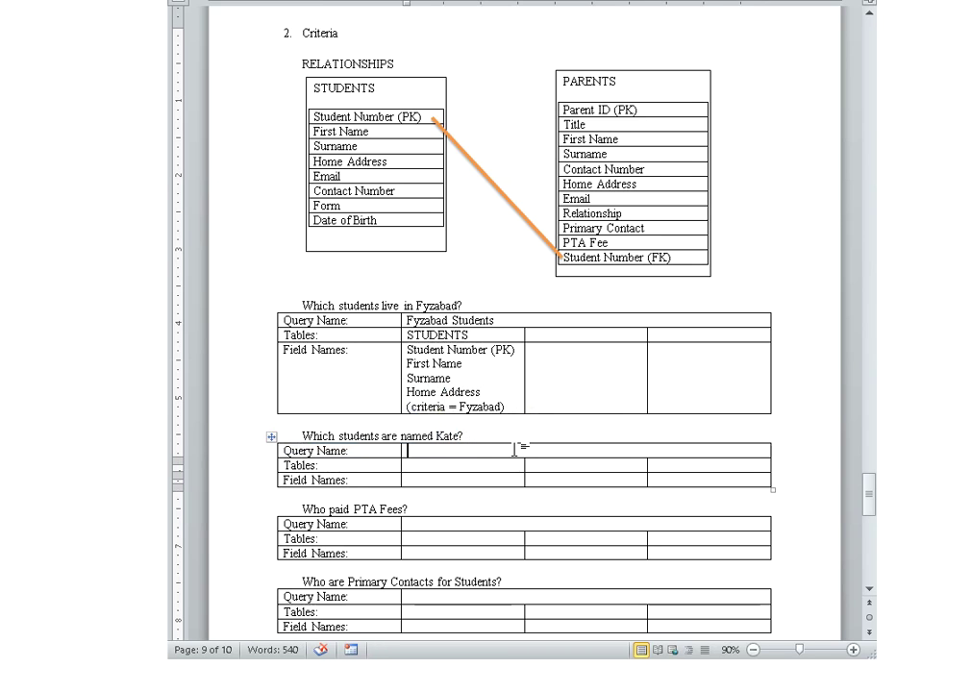
text(Students names)
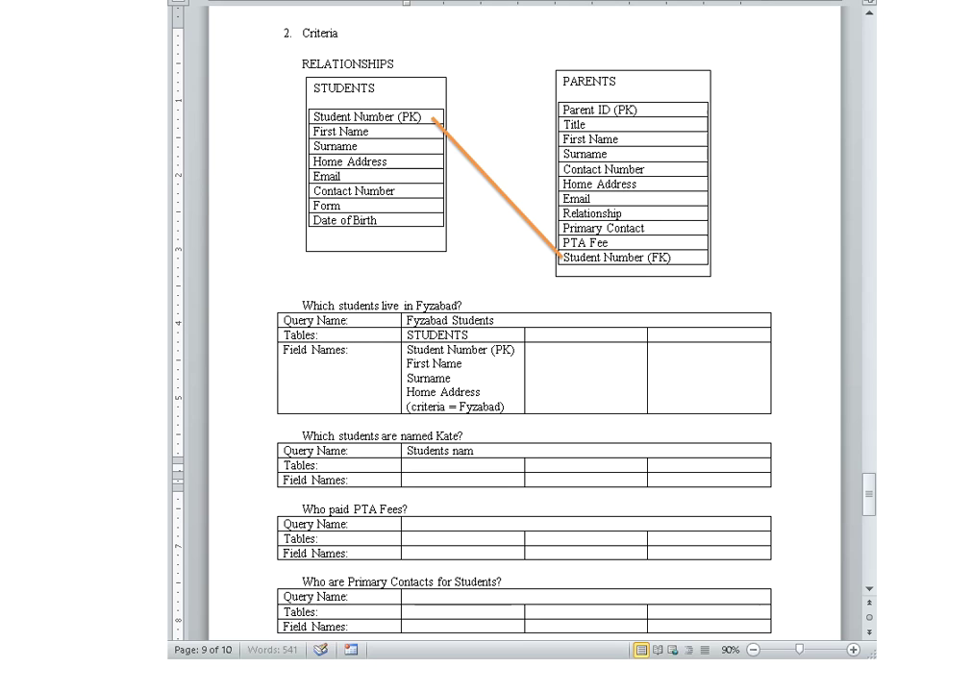
key(BackSpace)
text(d Kate)
Match the second query's name criterion to its field in the relationships diagram and enter STUDENTS as its table.
click(493, 467)
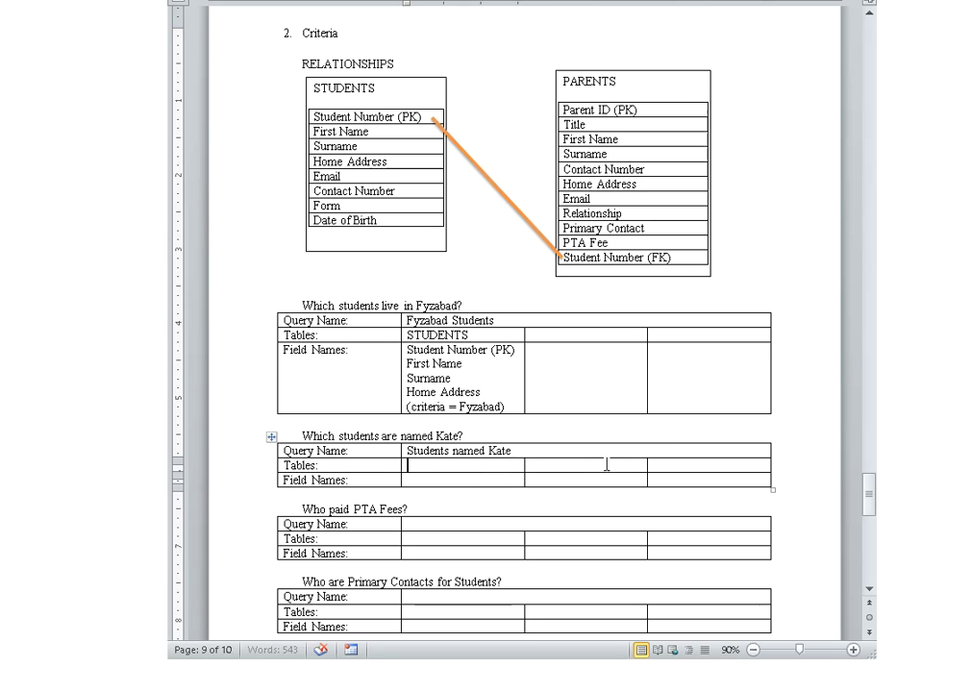
double_click(498, 450)
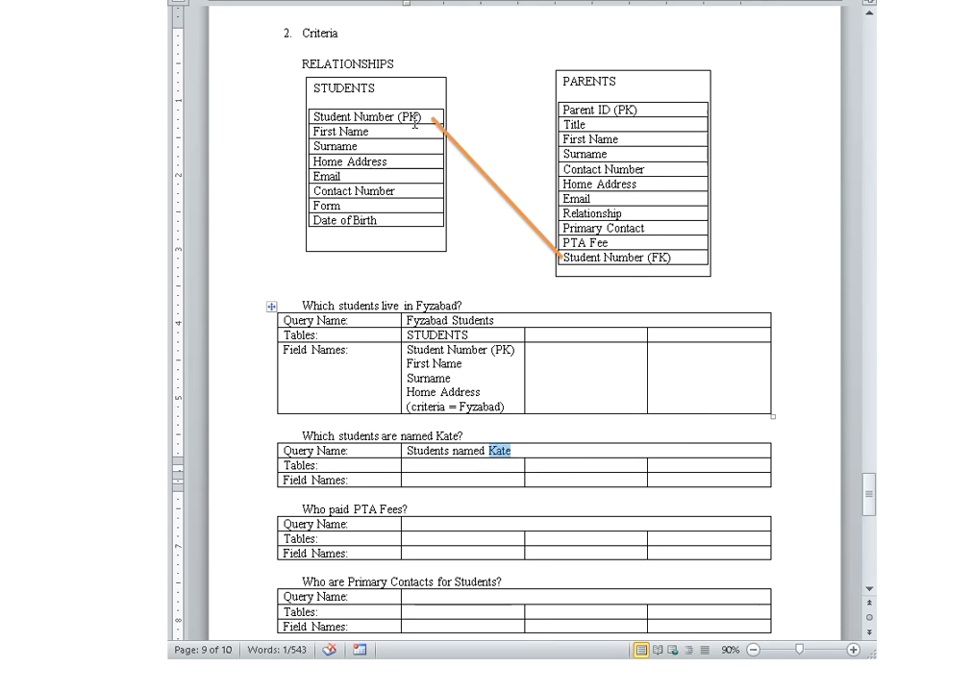
click(557, 87)
click(443, 89)
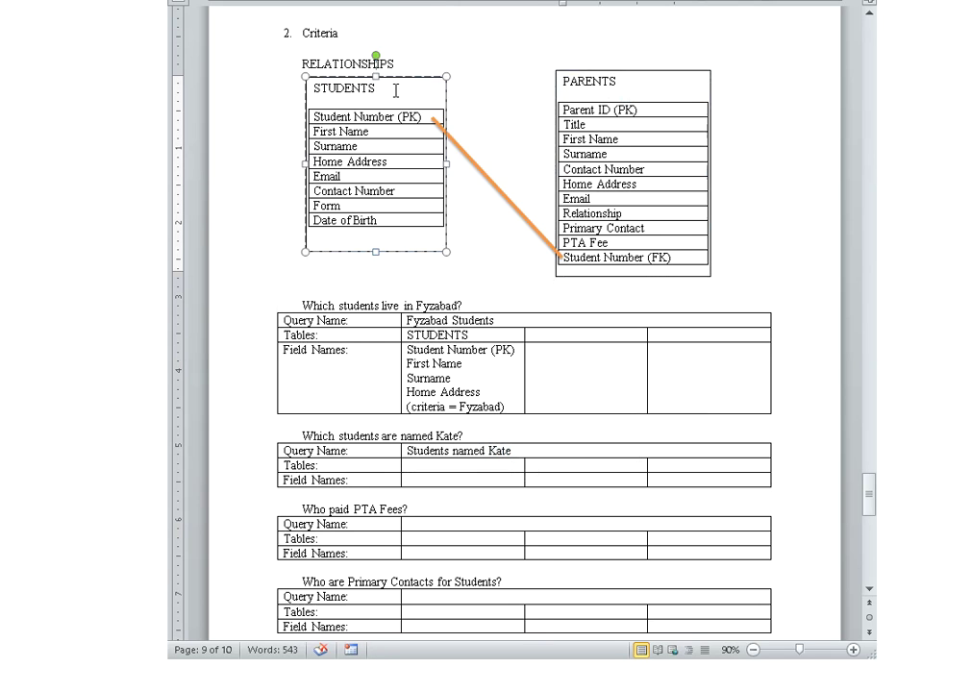
drag(393, 94, 438, 133)
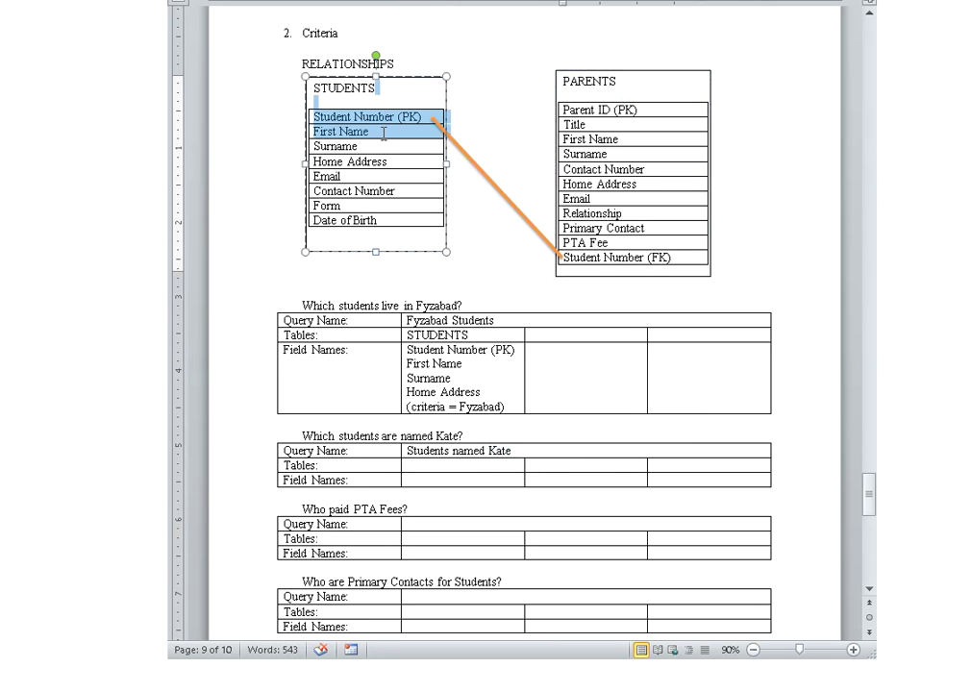
click(513, 451)
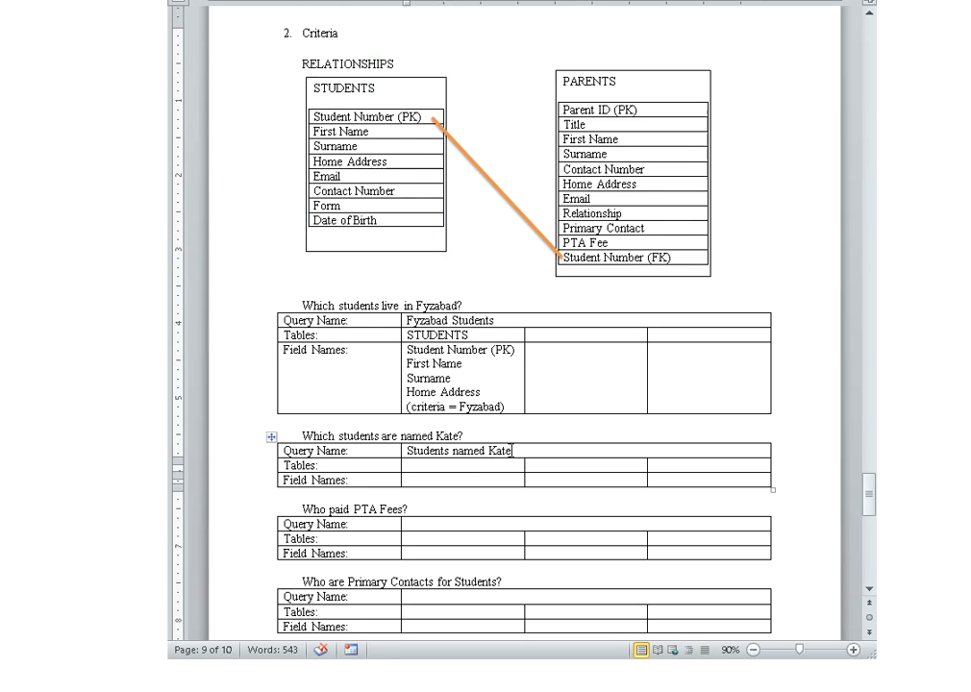
click(334, 132)
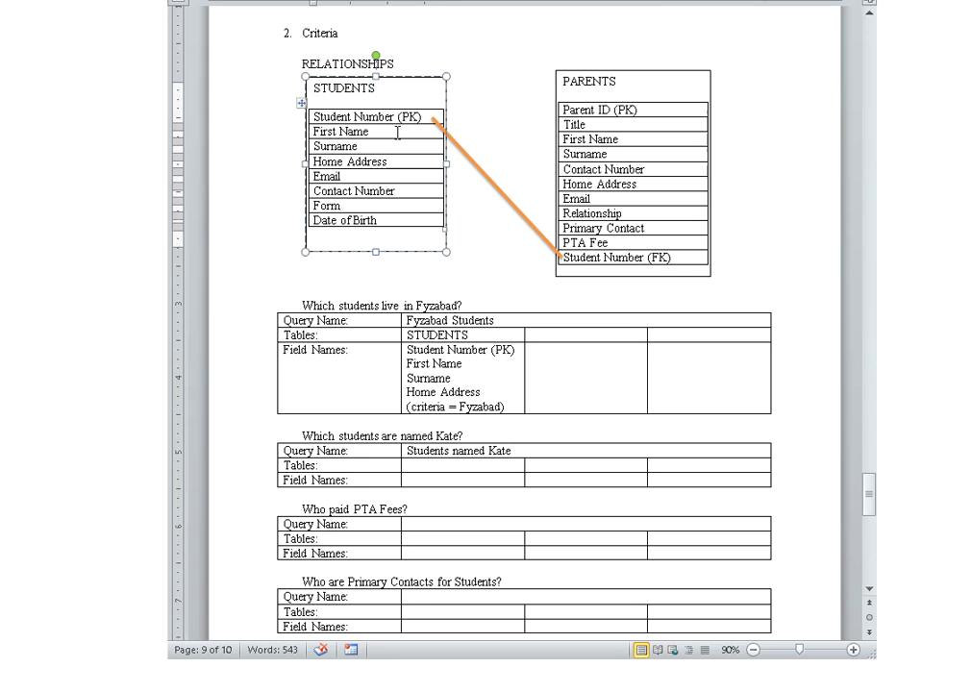
click(515, 467)
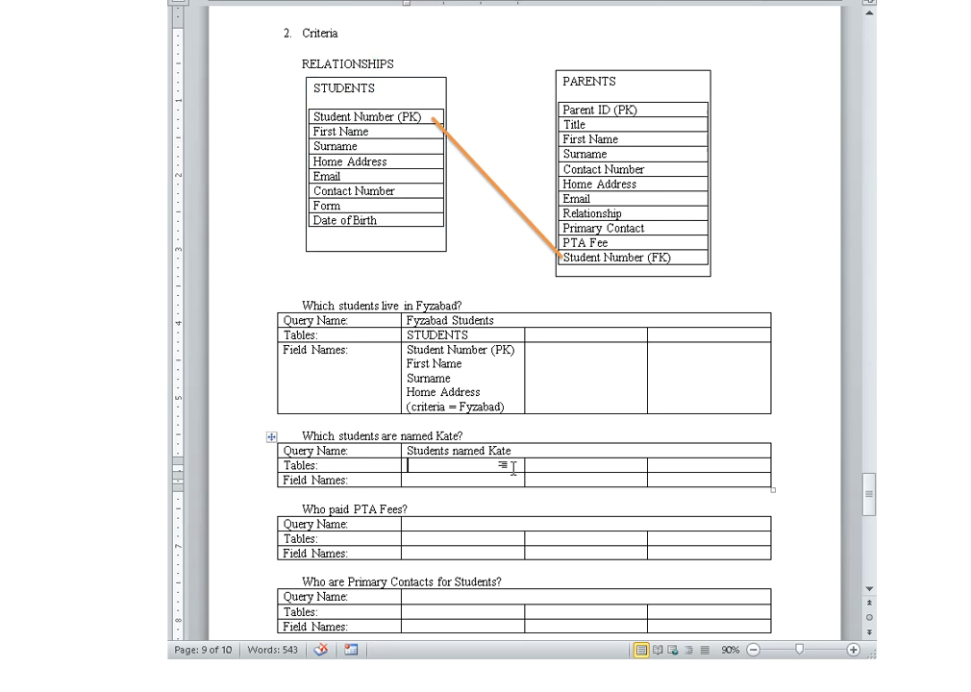
text(STUDENTS)
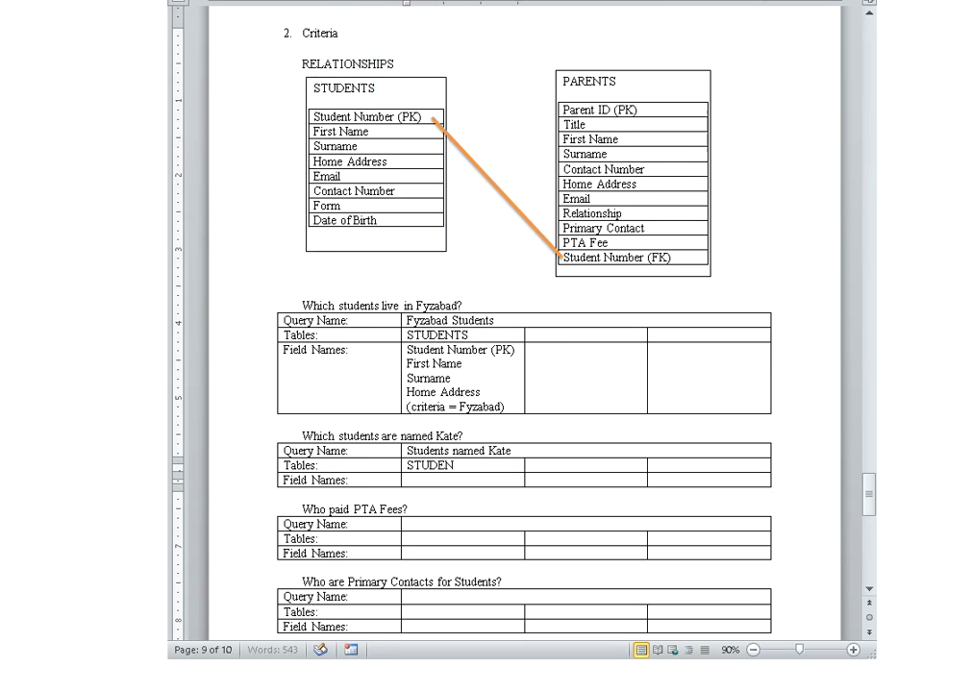
Enter Student Number (PK), First Name and Surname as the second query's field names.
click(494, 480)
text(Student Number (PK))
key(Return)
text(First Name)
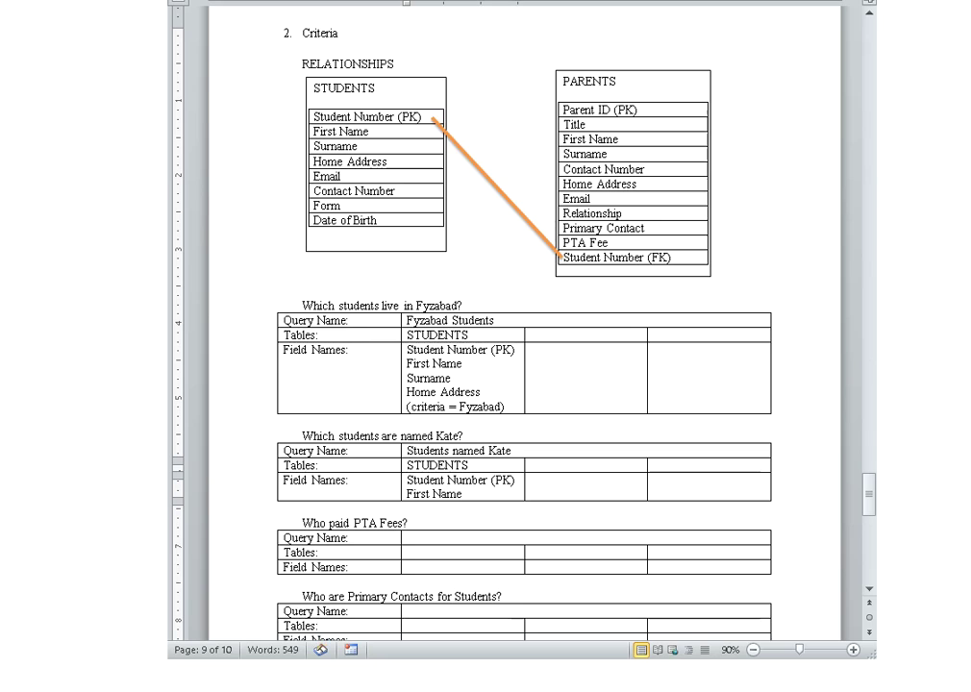
key(Return)
text(Surname)
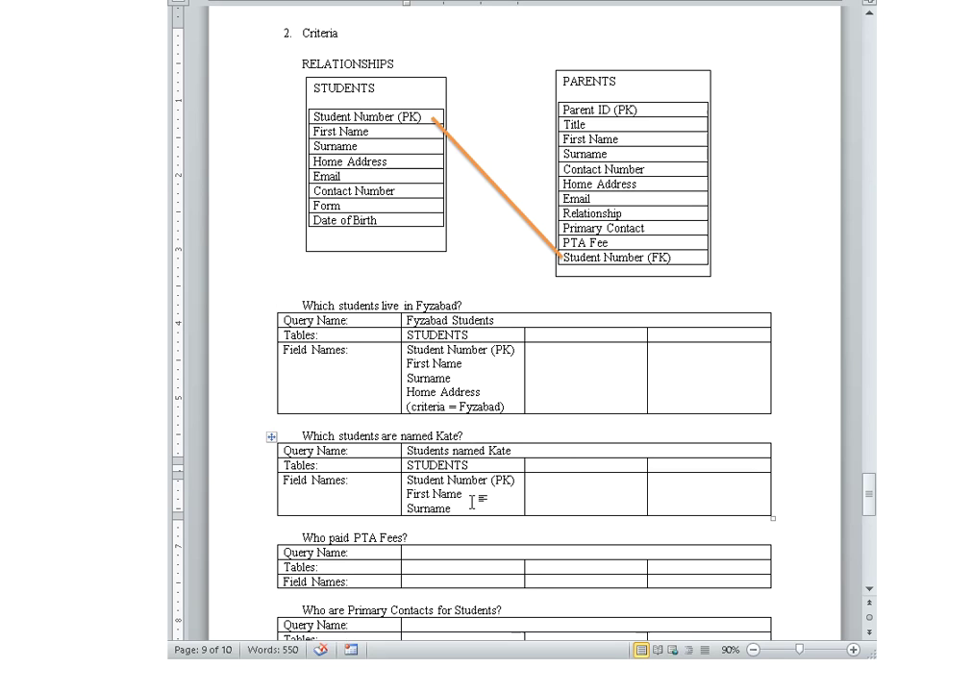
drag(451, 510, 435, 486)
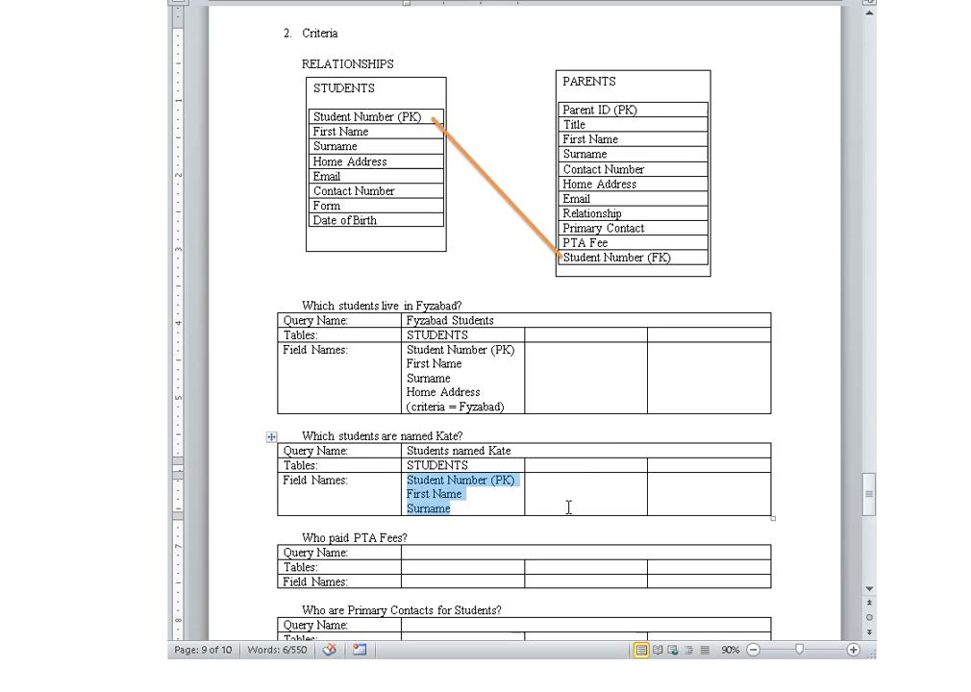
Add a bracketed criterion after First Name in the second query, in the form criteria = the first name from its question.
click(489, 493)
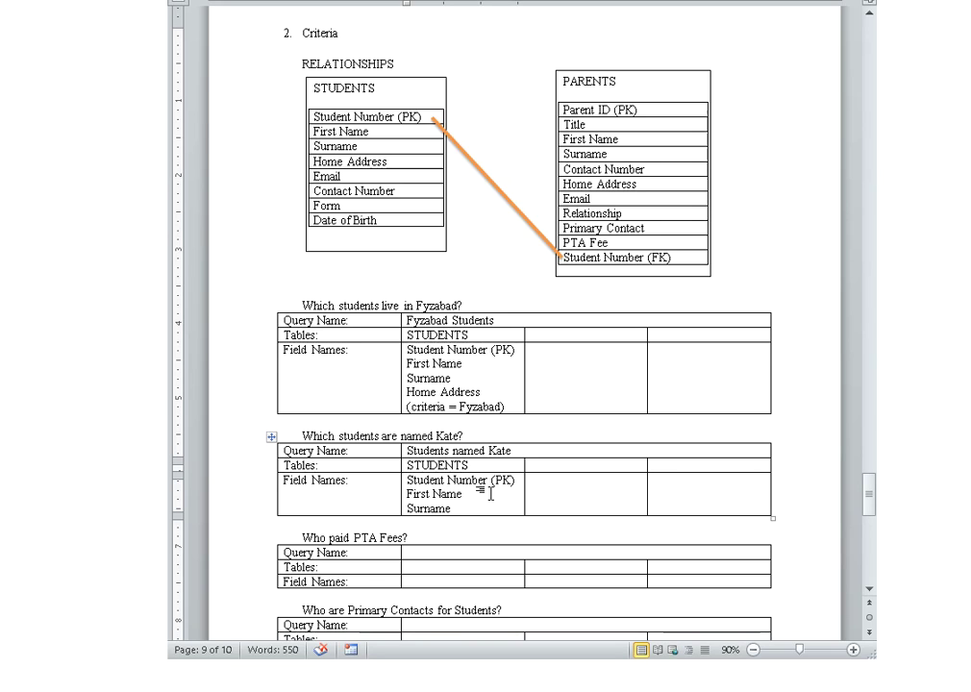
text((cr)
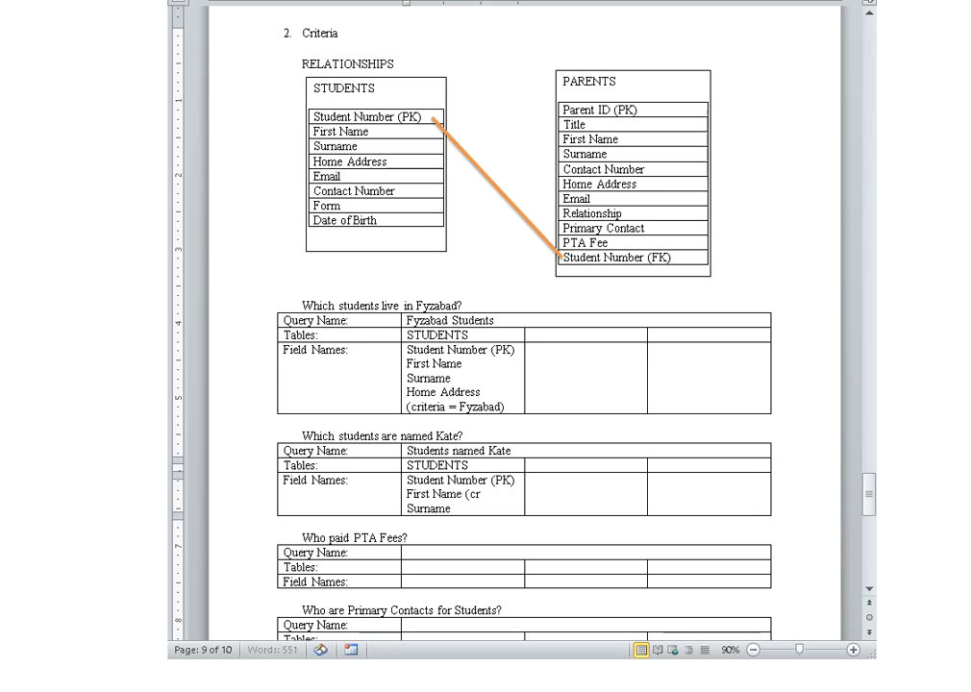
text(tieria = K)
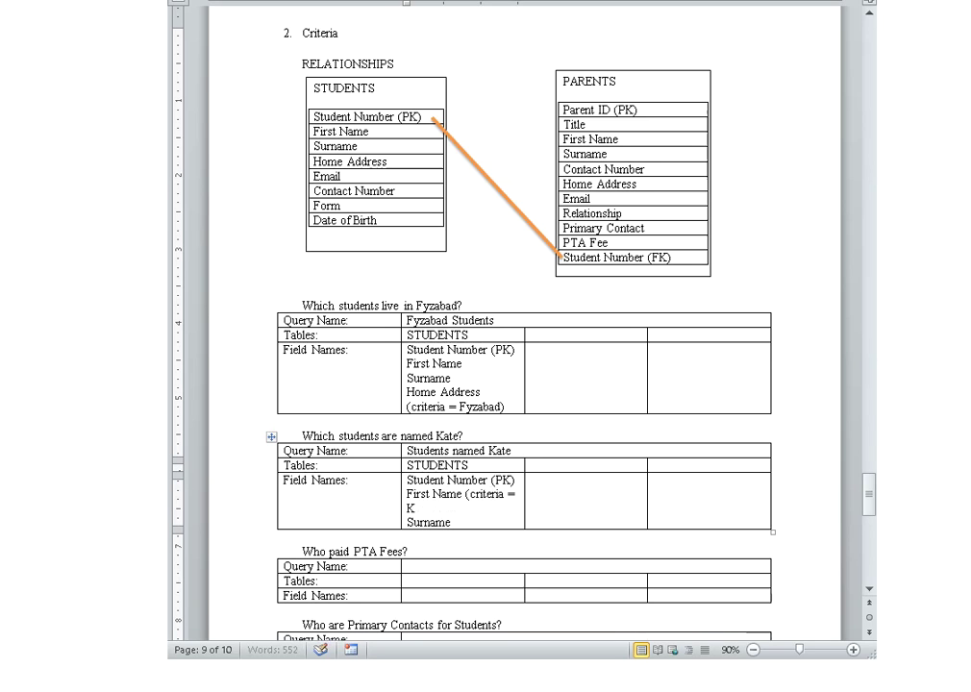
text(ate))
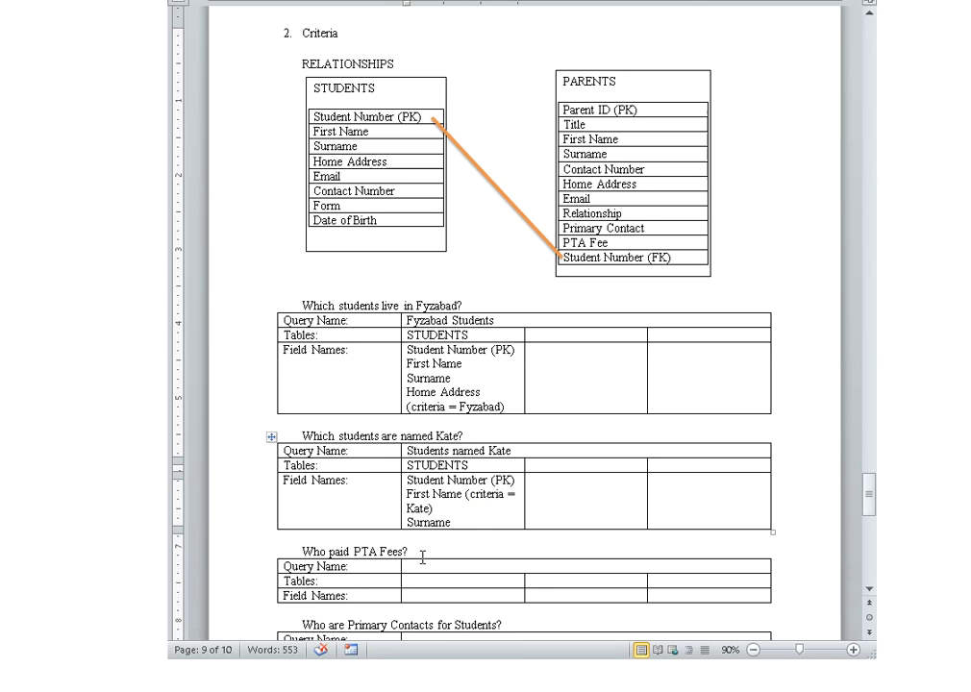
Move the "Who paid PTA Fees?" question with its blank table above the Fyzabad question.
scroll(423, 556, down, 1)
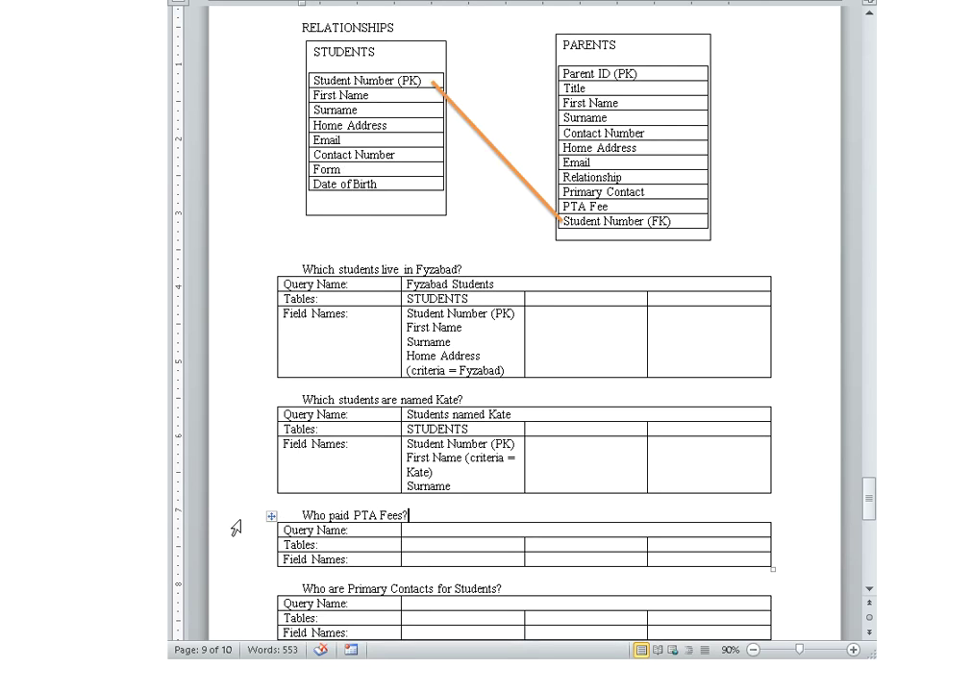
drag(234, 519, 255, 567)
drag(339, 544, 303, 272)
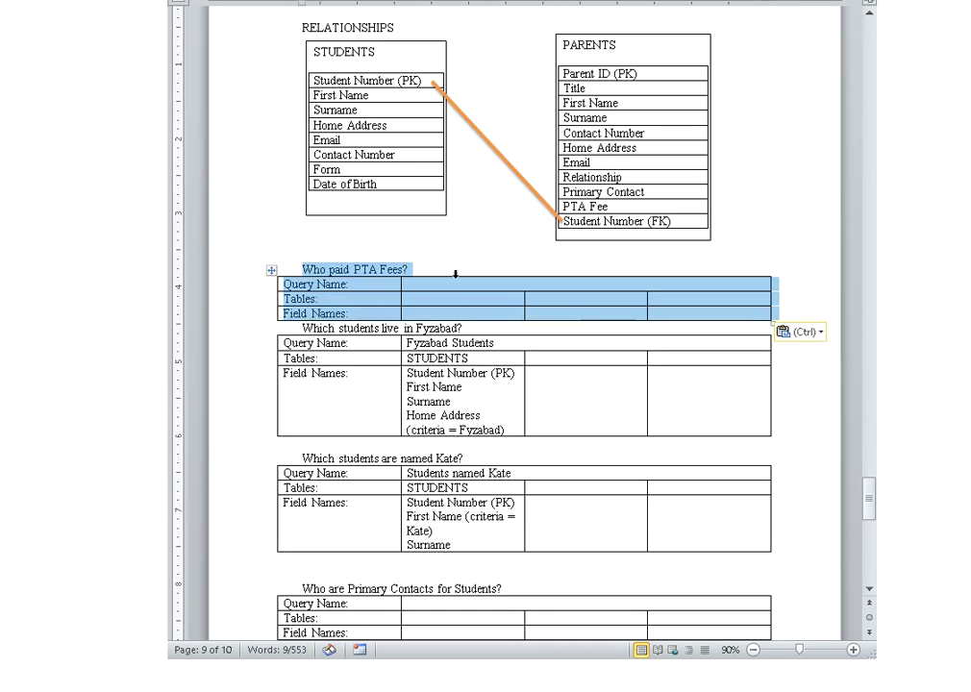
Insert blank lines between the PTA Fees query table and the "Which students live in Fyzabad?" question.
click(304, 327)
key(Return)
key(Return)
key(Return)
key(Return)
key(Return)
key(Return)
key(BackSpace)
key(BackSpace)
key(BackSpace)
scroll(383, 377, up, 2)
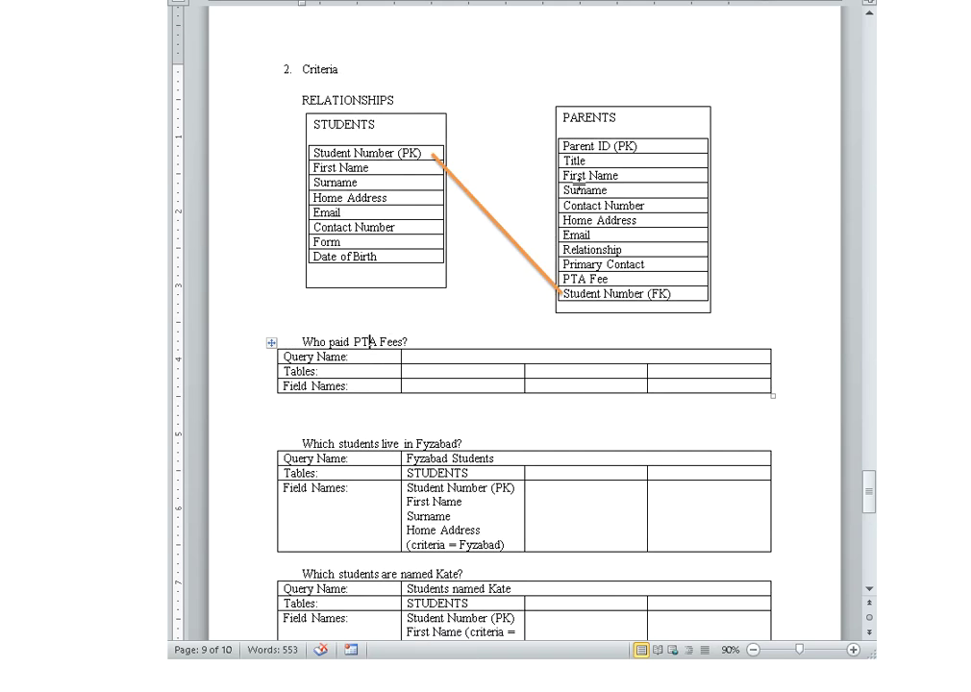
Match the PTA Fees question to the relationships diagram, then enter PARENTS as its table and PTA Fee as a field name.
drag(610, 279, 553, 282)
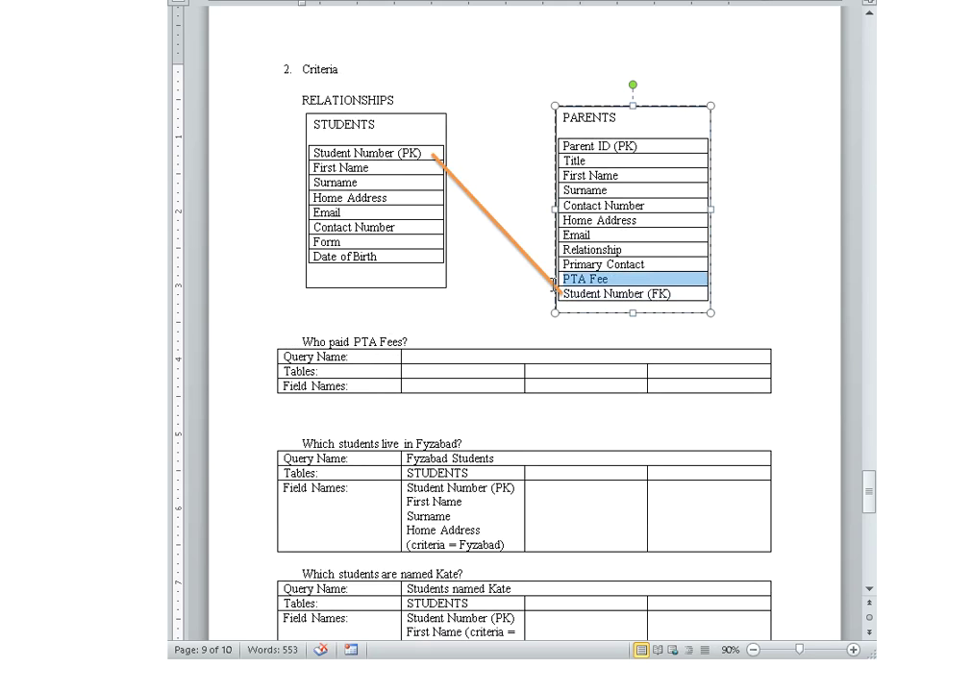
click(582, 117)
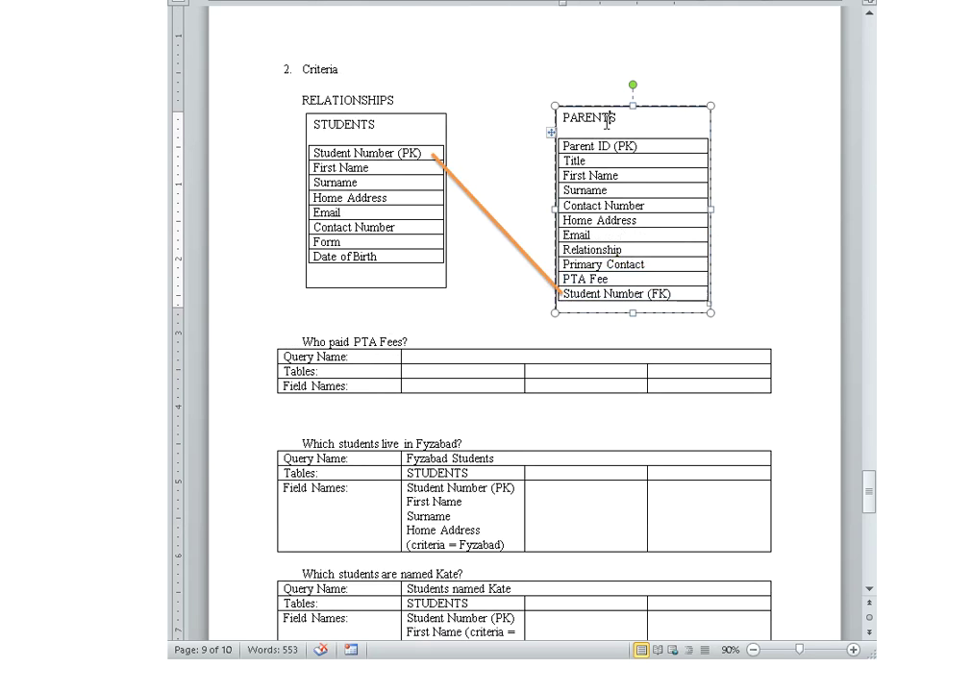
click(434, 373)
text(PARENTS)
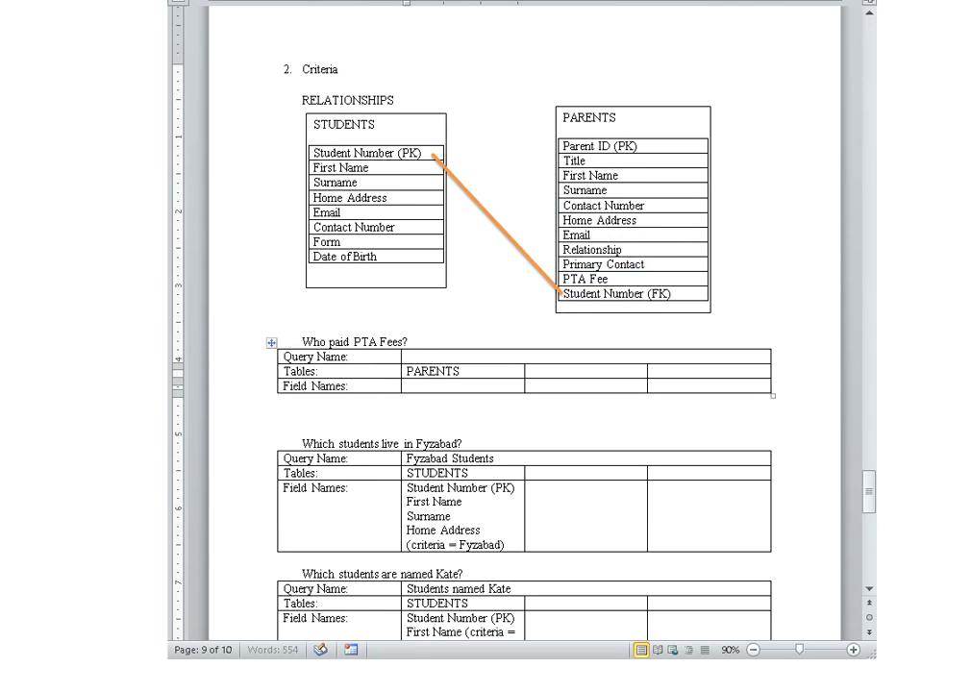
key(Down)
text(PTA Fee)
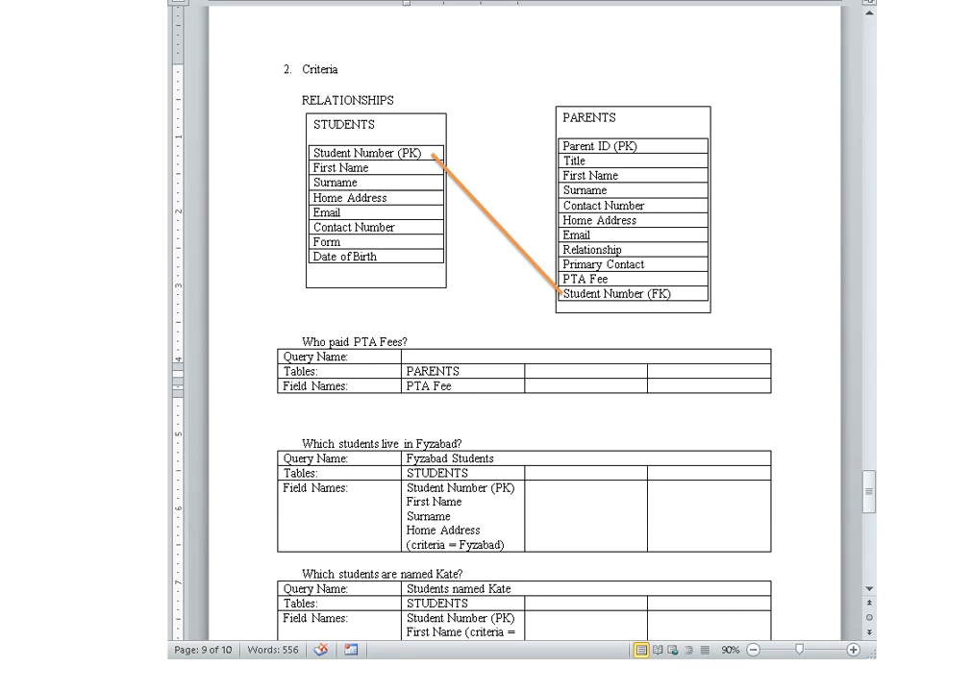
Add Parent ID (PK), Title, First Name and Surname above PTA Fee in the PTA Fees query's PARENTS fields.
click(610, 280)
drag(610, 279, 562, 280)
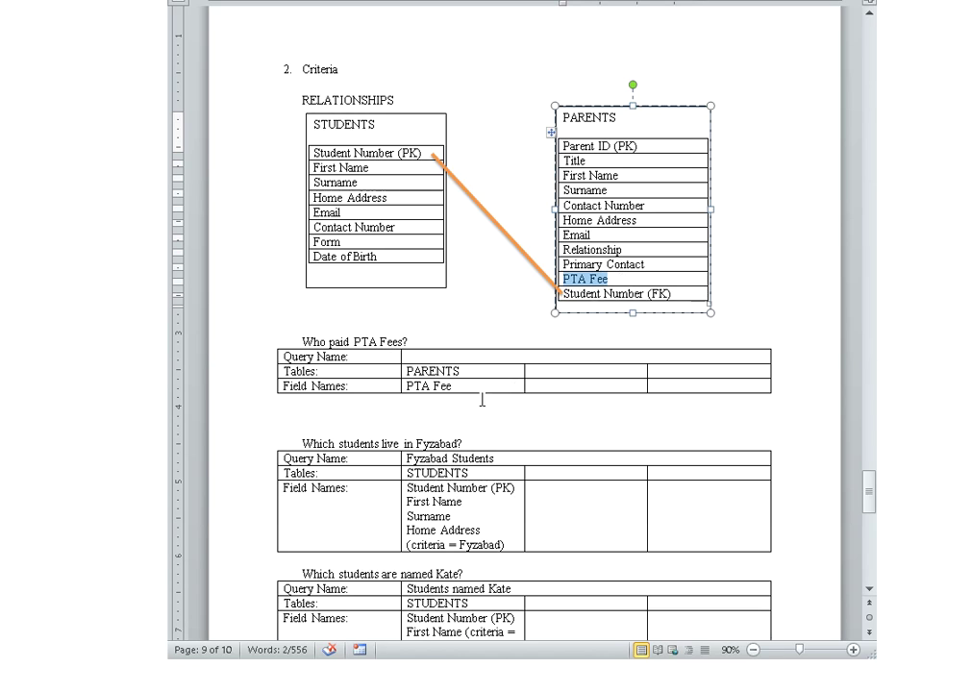
click(451, 386)
double_click(310, 342)
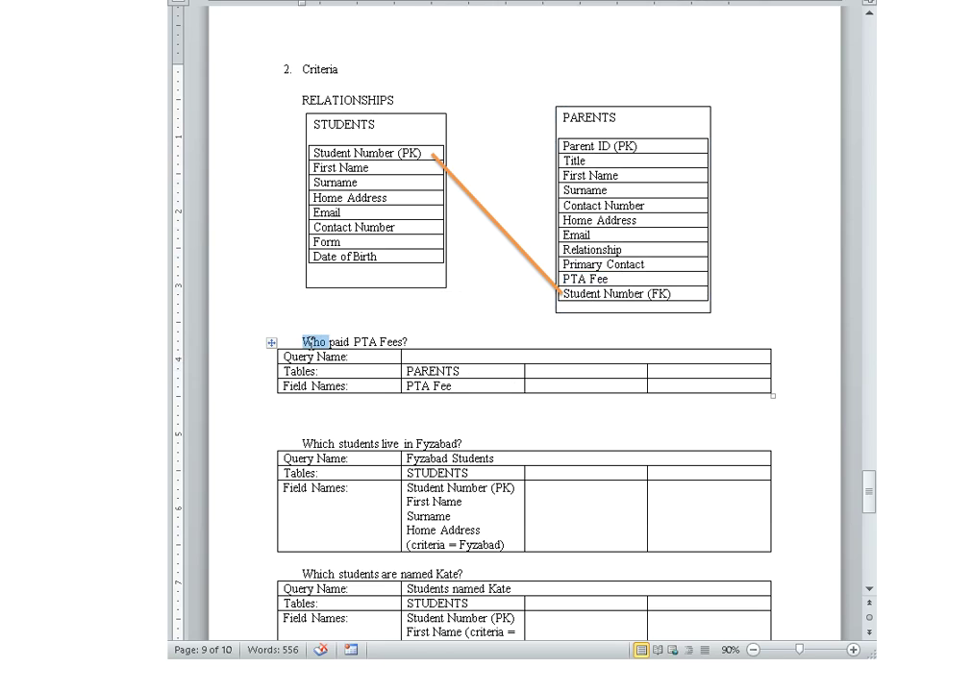
click(410, 386)
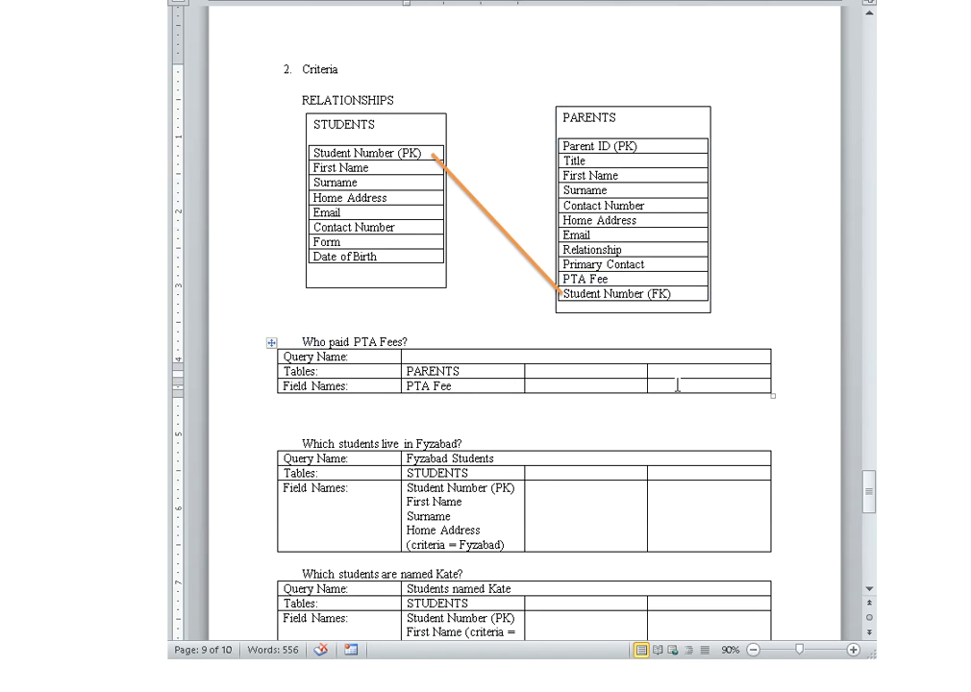
text(Parent )
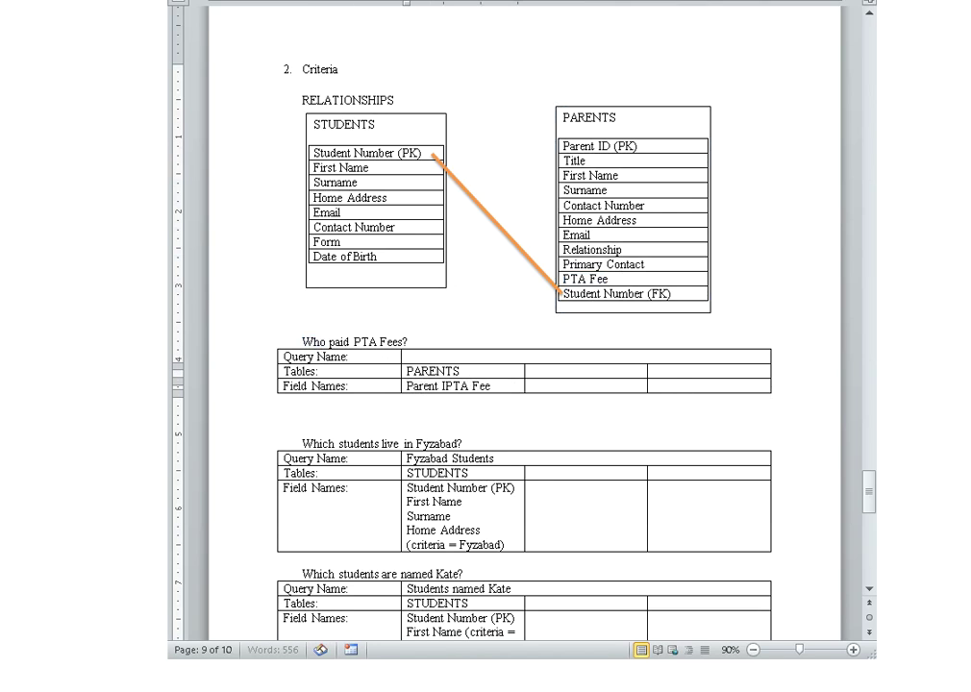
text(ID (PK))
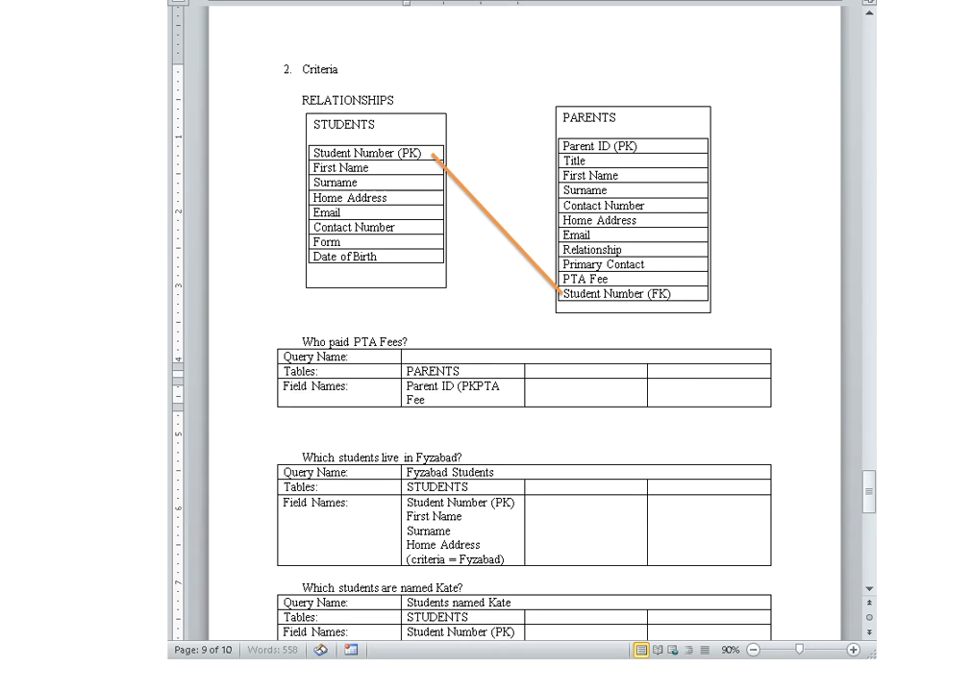
key(Return)
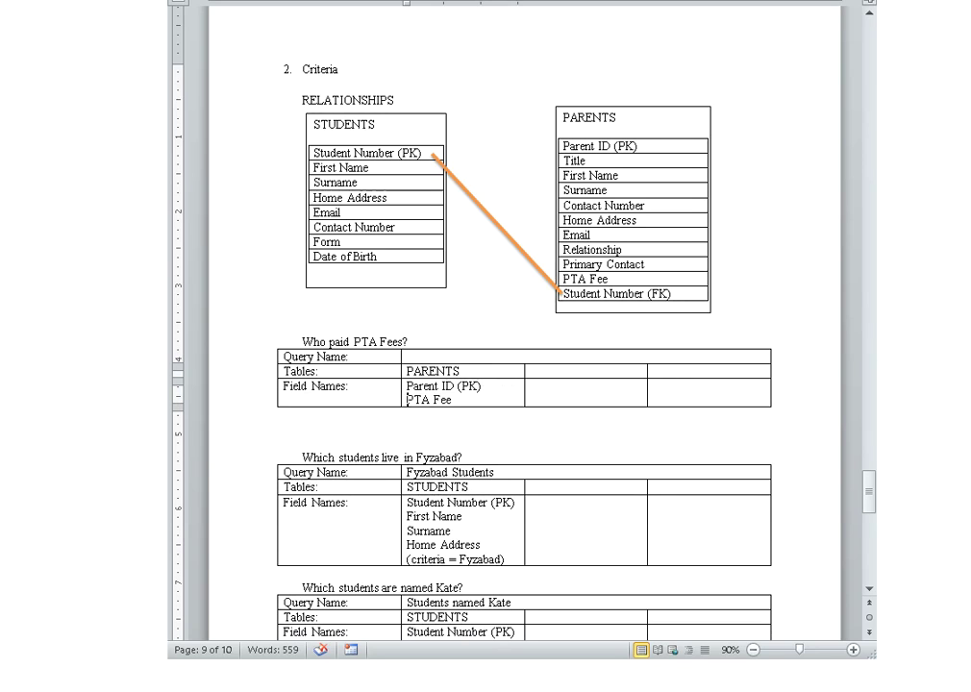
text(Title)
key(Return)
text(First)
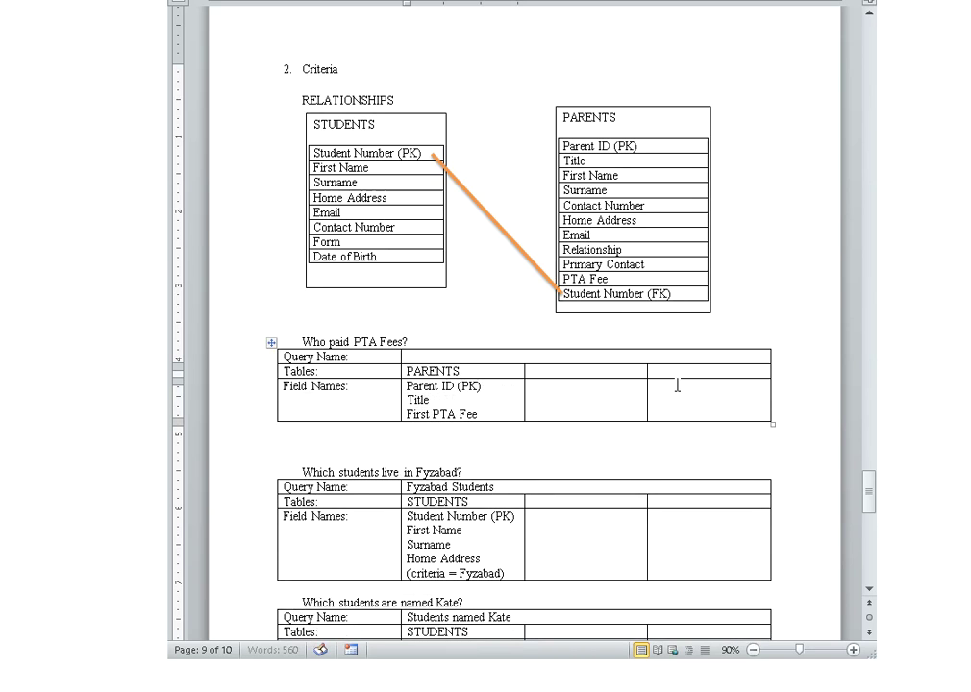
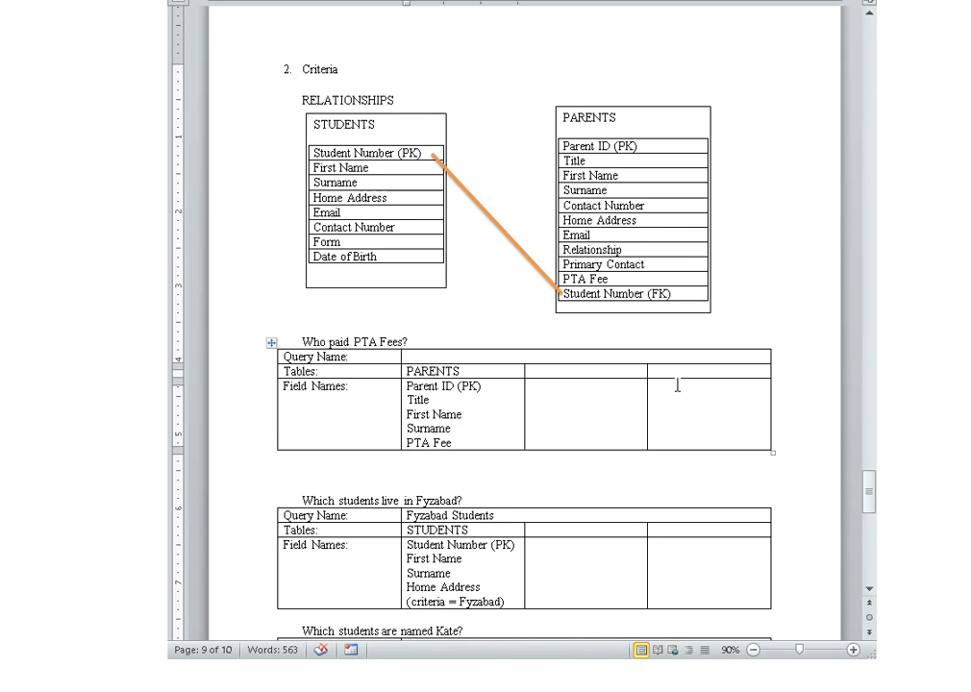
Enter STUDENTS as the second table of the PTA Fees query.
click(481, 408)
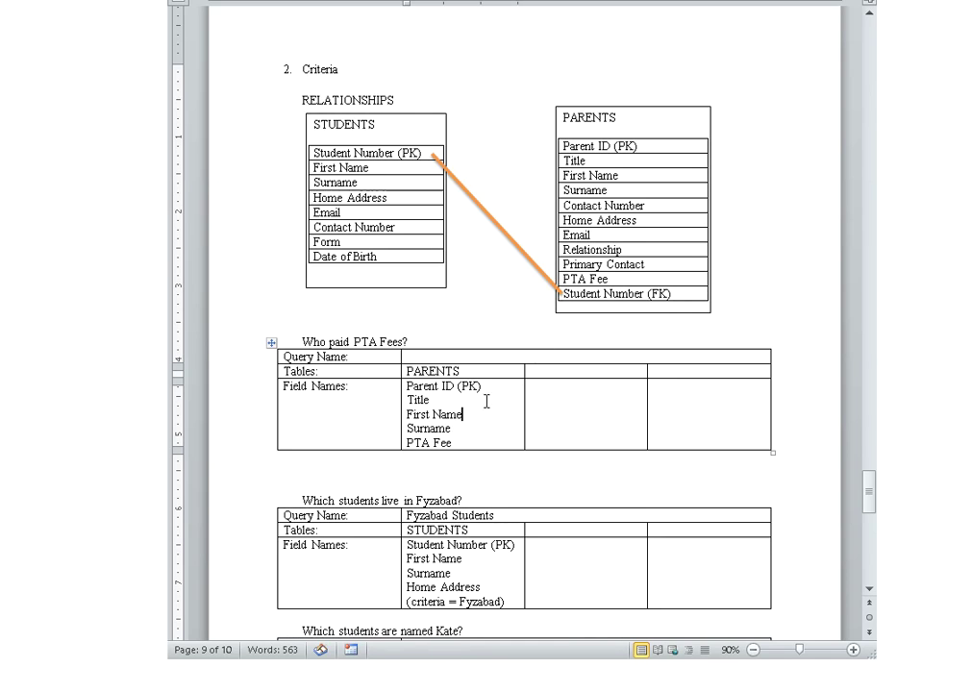
click(535, 373)
text(STUDNETS)
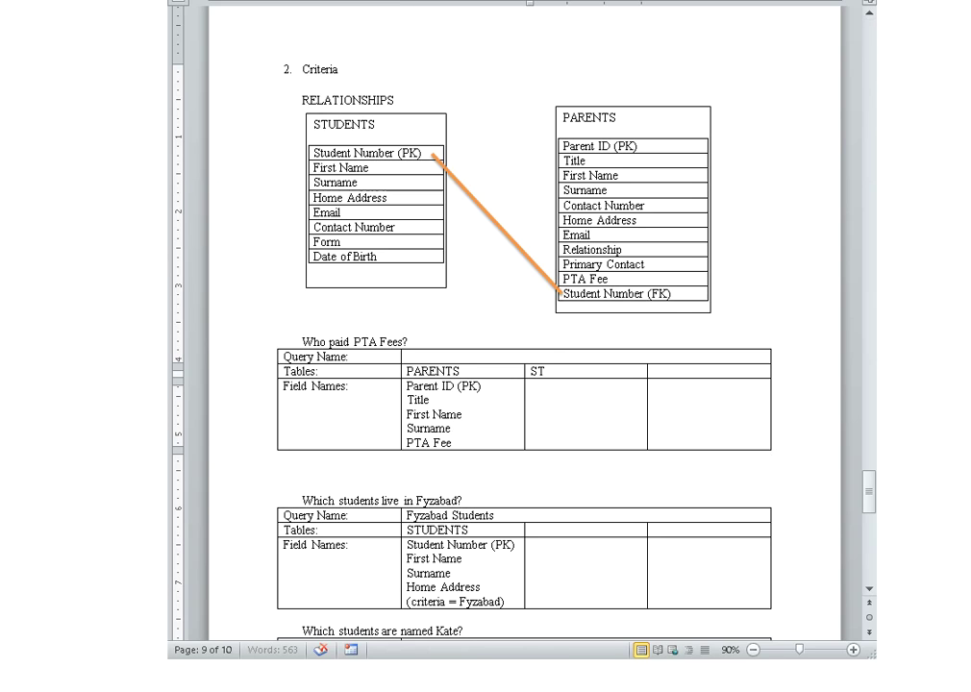
key(BackSpace)
key(BackSpace)
key(BackSpace)
key(BackSpace)
text(ENTS)
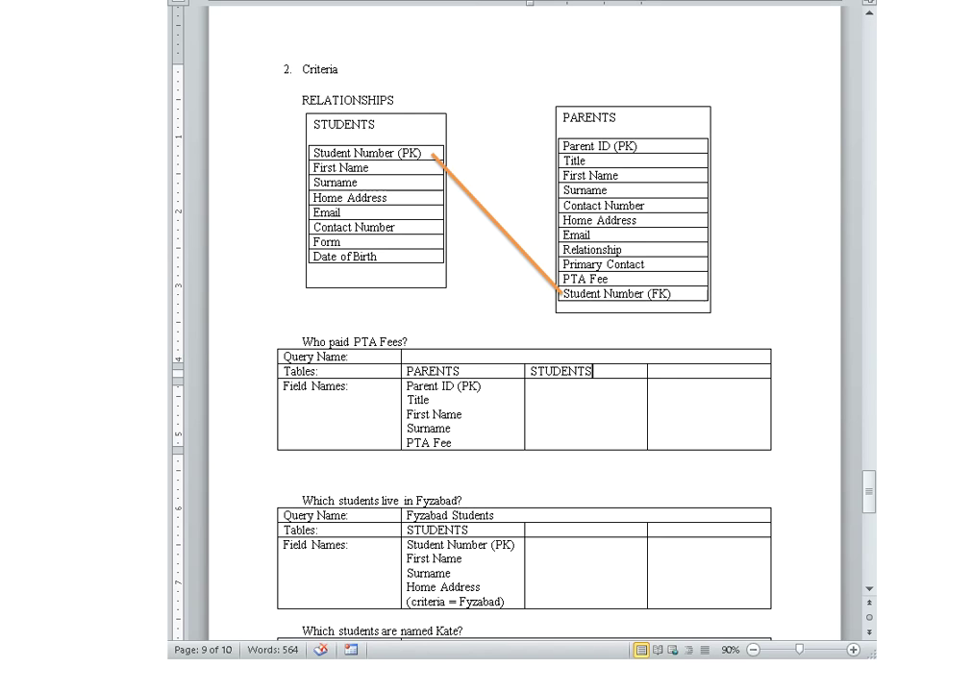
Enter Student Number (PK), First Name, Surname and Form as the field names under STUDENTS in the PTA Fees query.
text(Student)
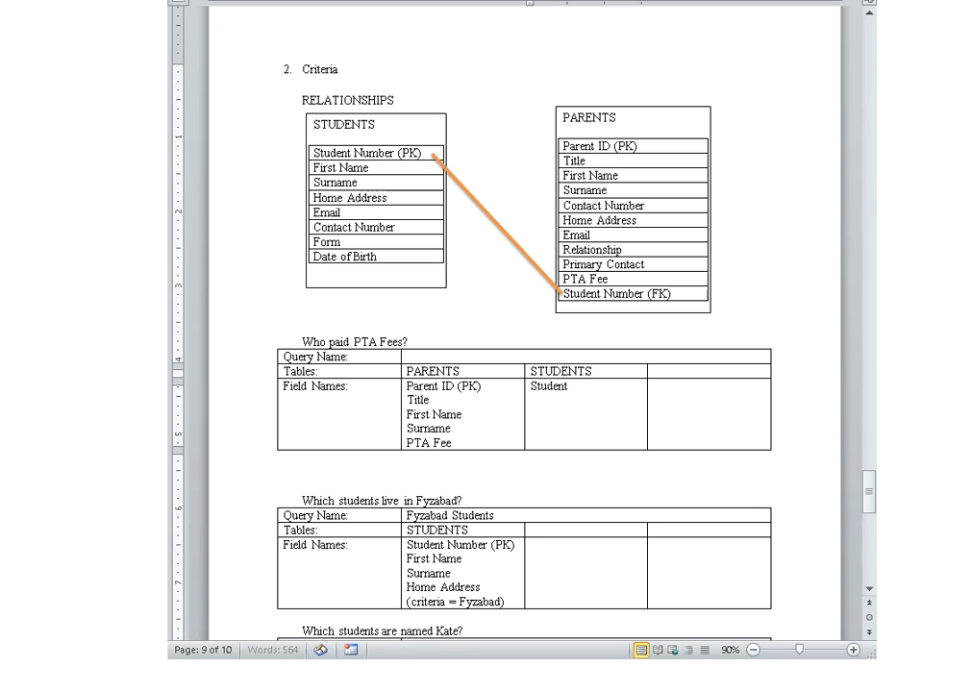
text( NUmber (K)
key(BackSpace)
text(PK))
key(Return)
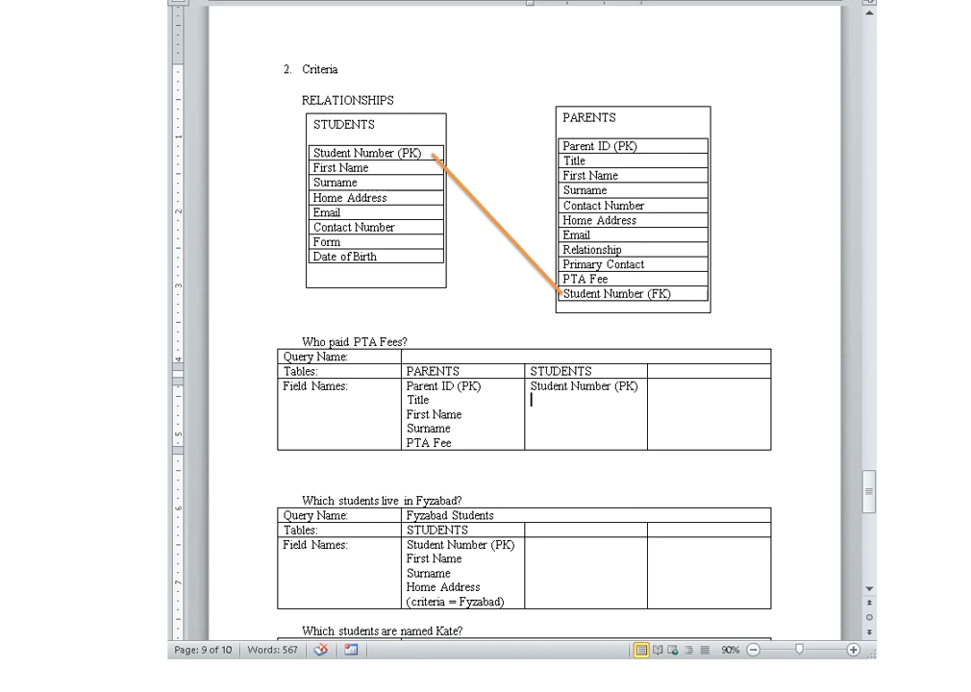
text(First Name)
key(Return)
text(Surname)
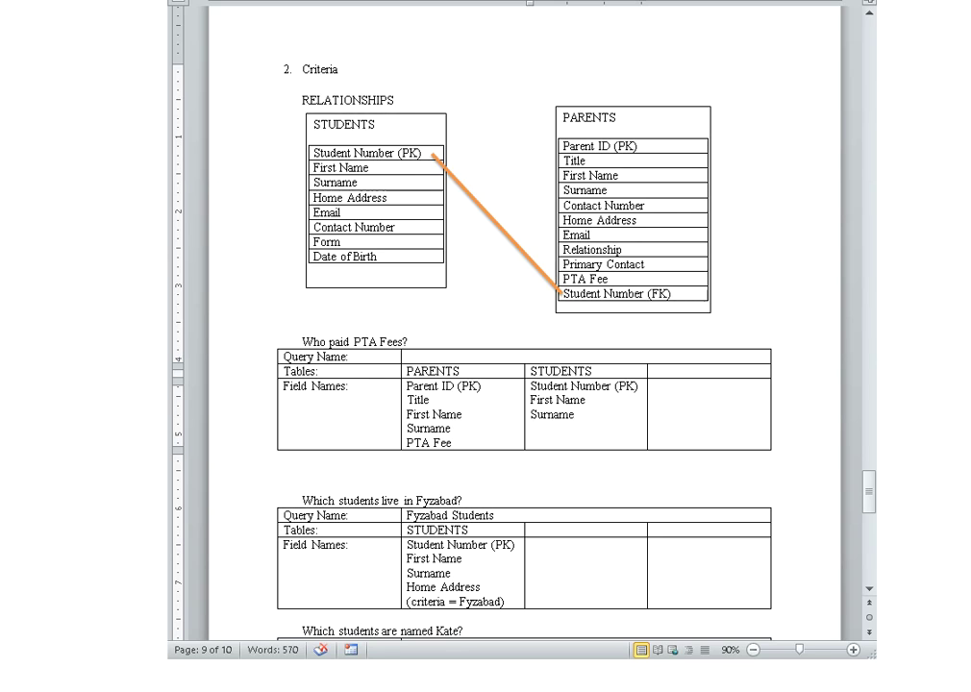
key(Return)
text(Form)
Check the linking fields in the relationships diagram and add Student Number (FK) below PTA Fee in the PARENTS fields.
click(432, 167)
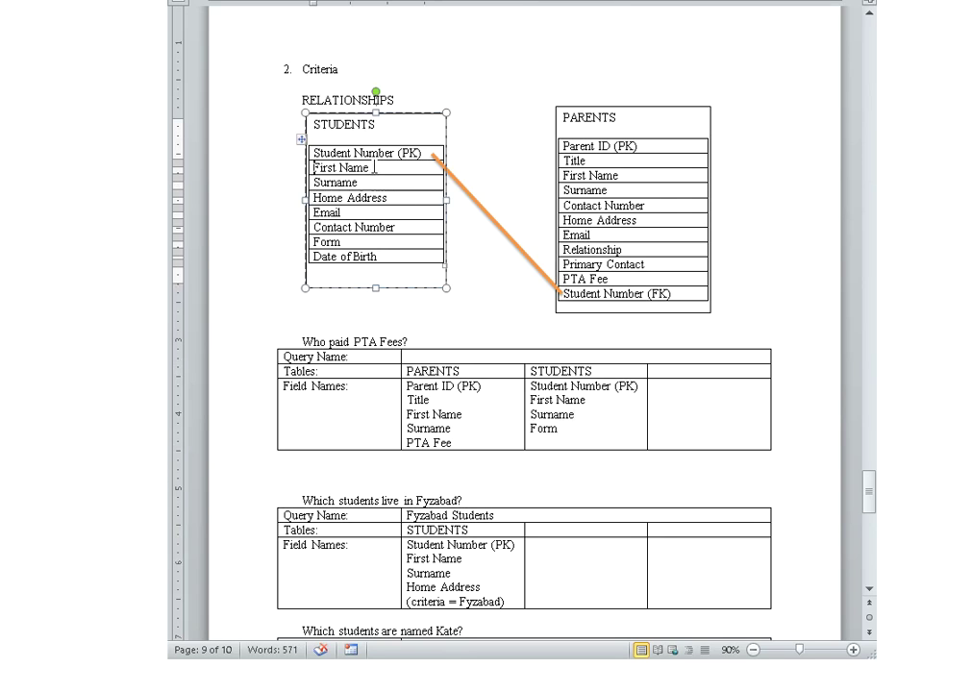
drag(344, 123, 346, 258)
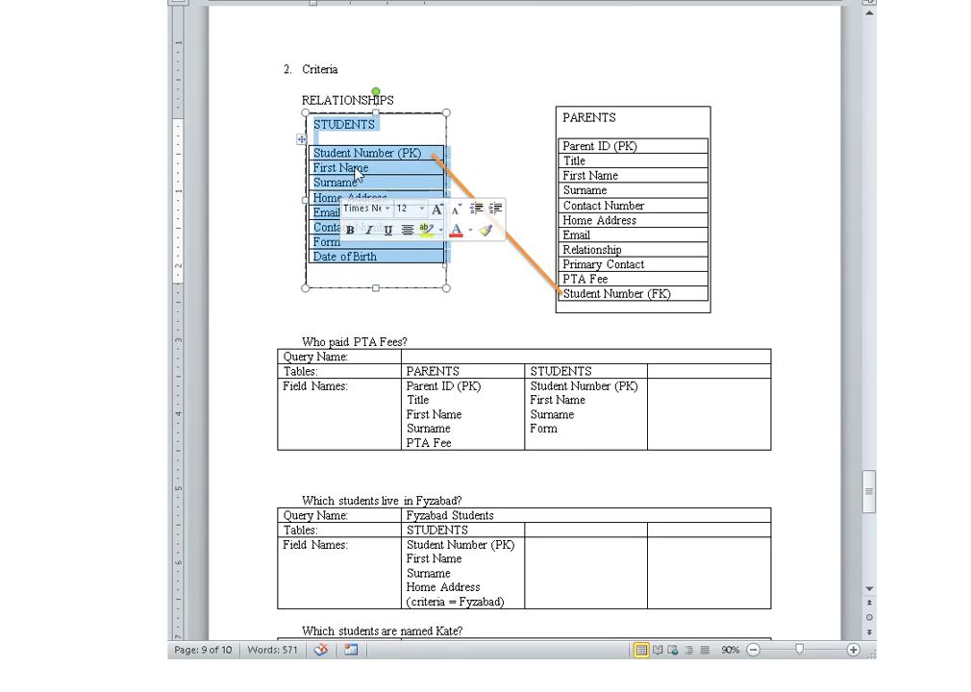
click(618, 433)
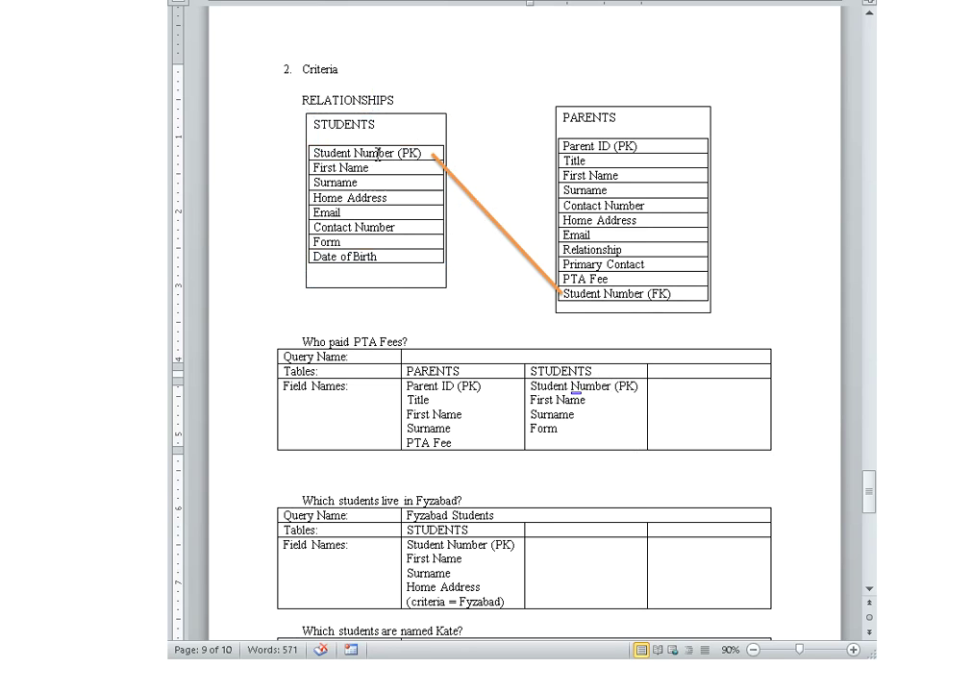
click(318, 130)
click(659, 293)
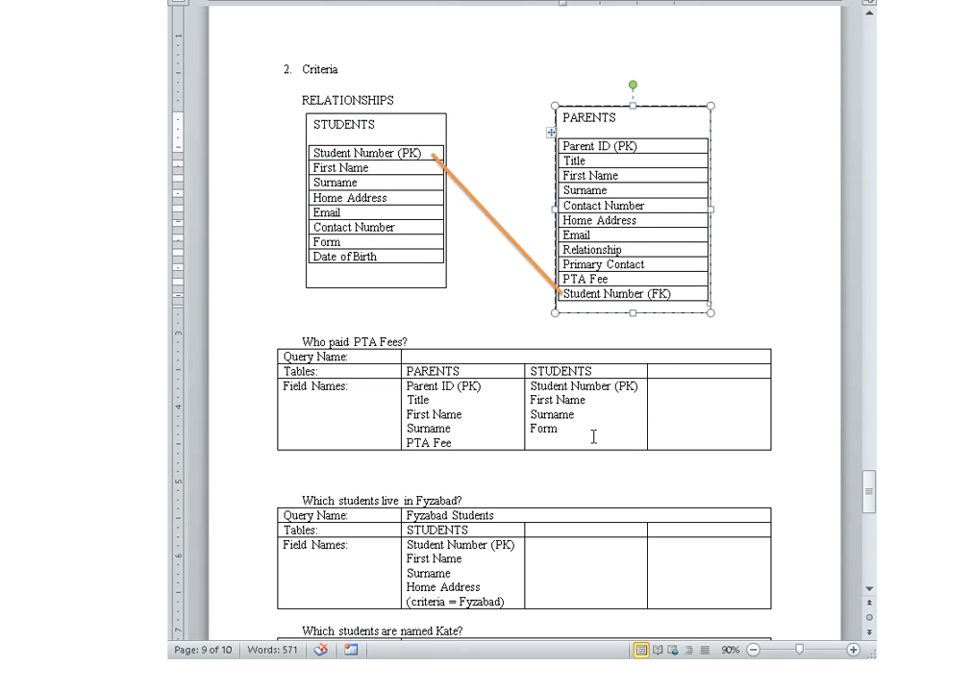
click(479, 444)
key(Return)
text(Student Number)
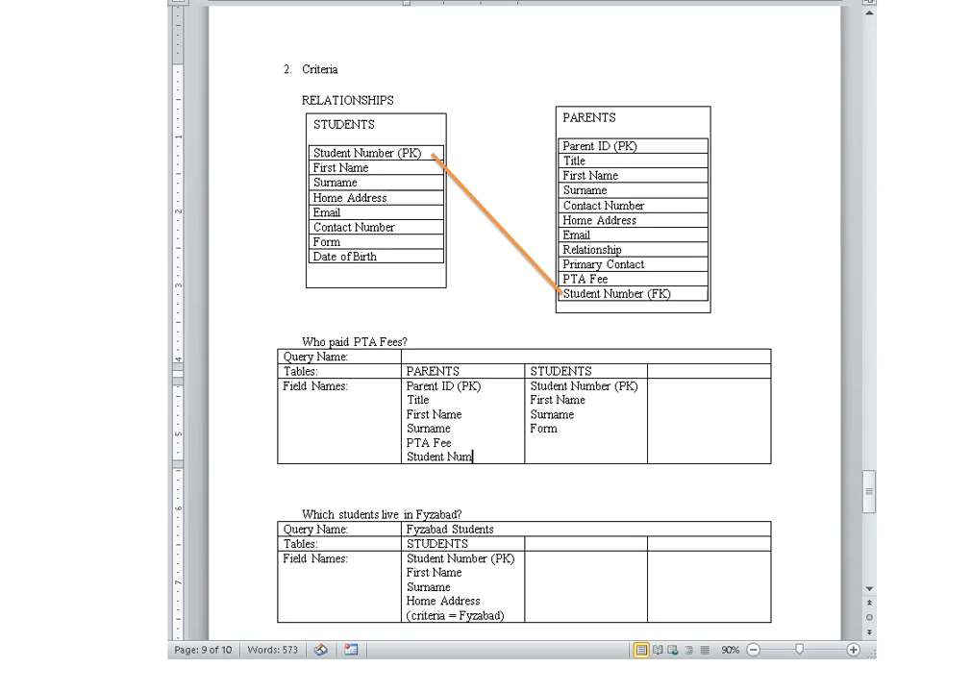
key(BackSpace)
key(BackSpace)
text(ber (FK))
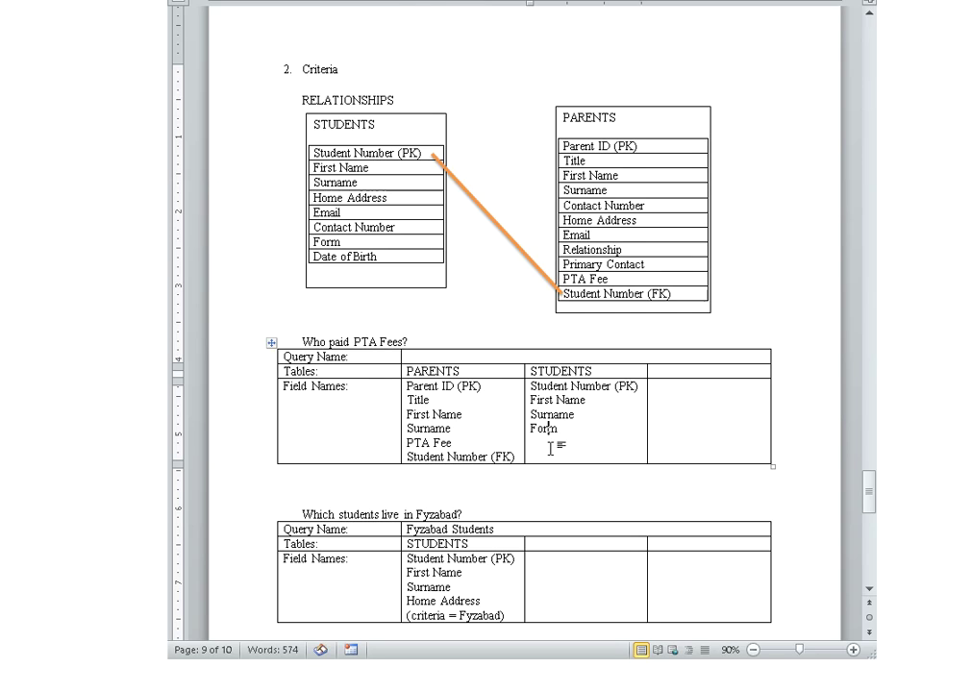
Compare the two Student Number fields in the PTA Fees query and delete Student Number (PK) from the STUDENTS fields.
click(496, 412)
click(550, 403)
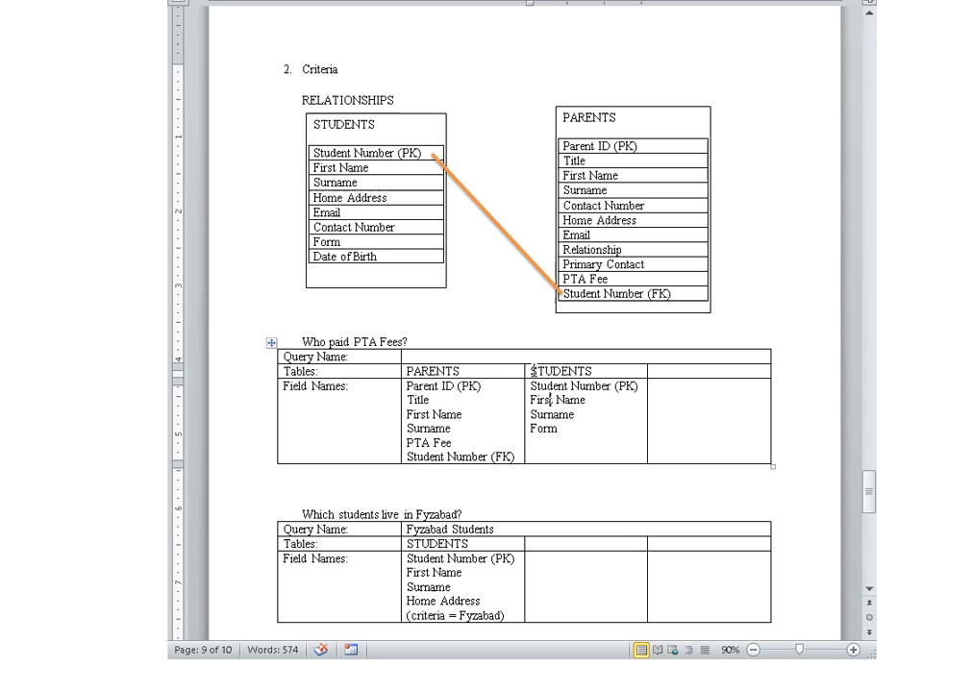
click(562, 415)
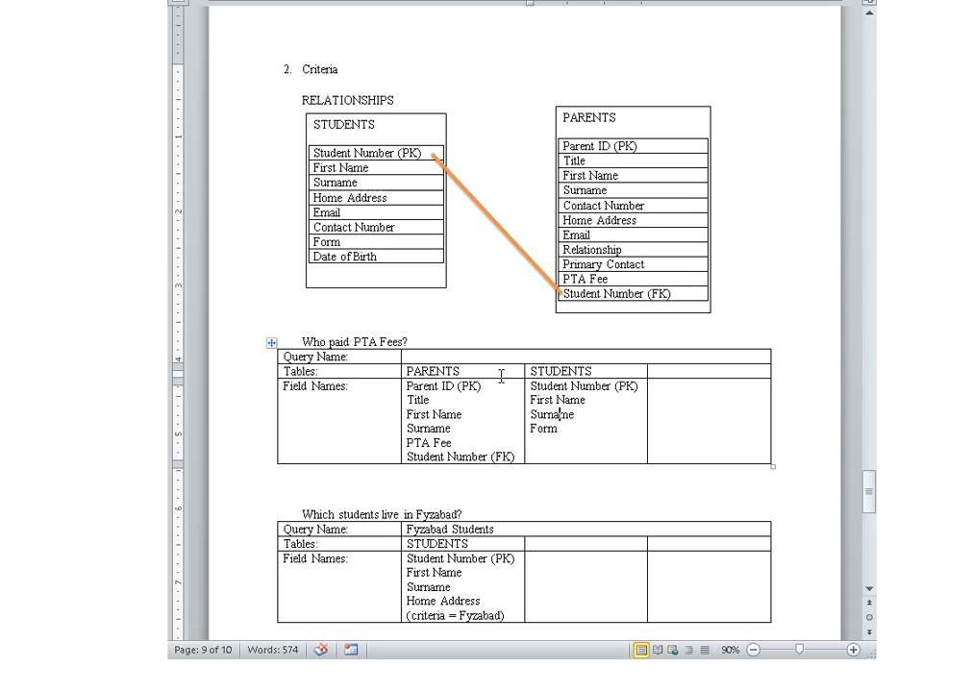
click(514, 459)
drag(643, 386, 563, 375)
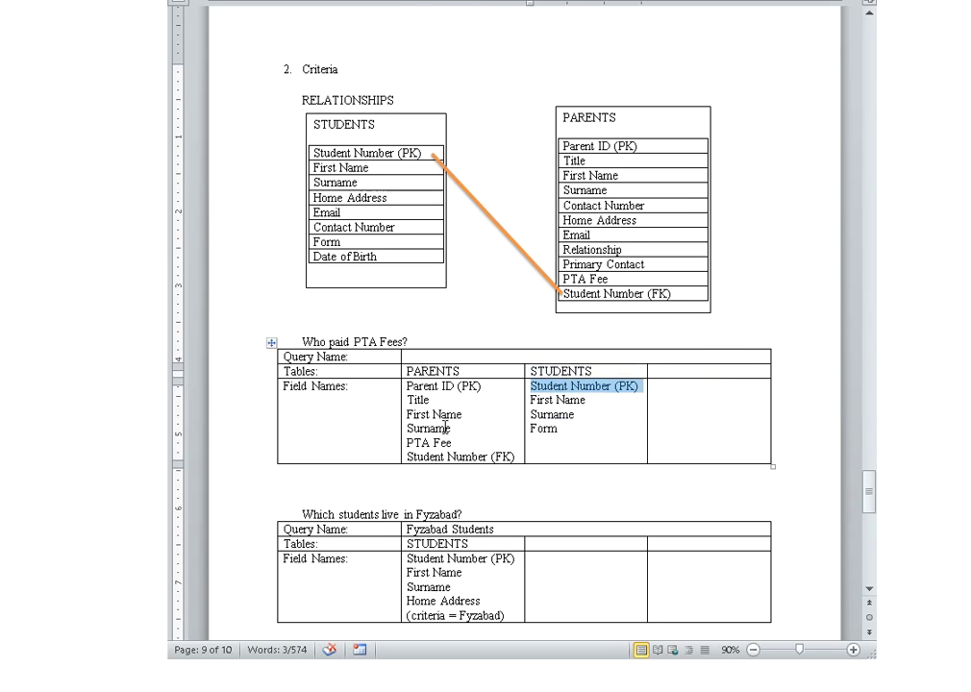
click(477, 457)
drag(517, 457, 423, 463)
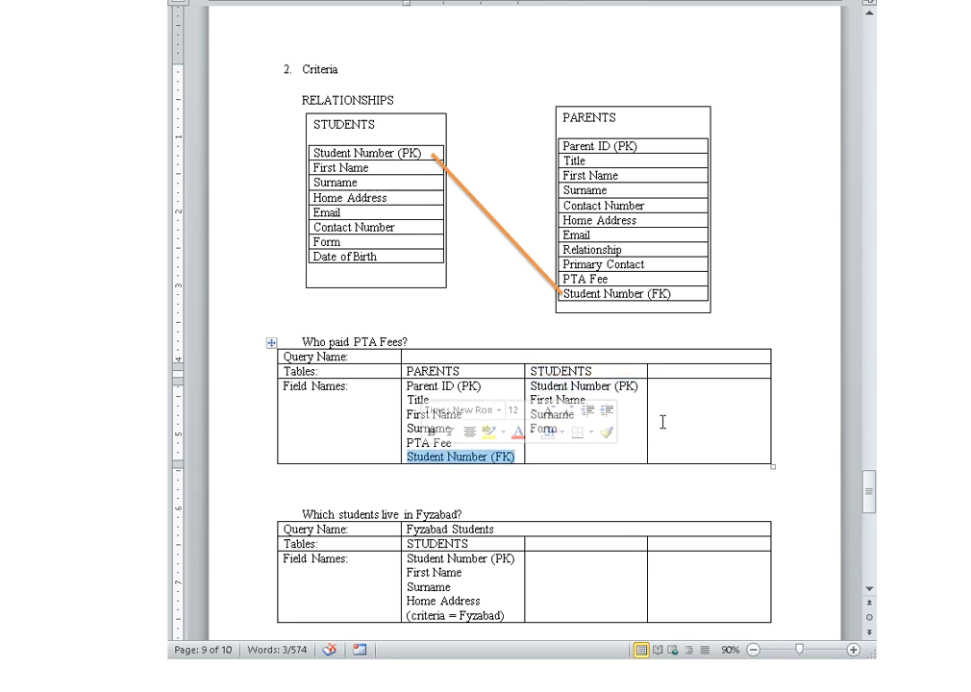
click(630, 388)
drag(630, 387, 556, 387)
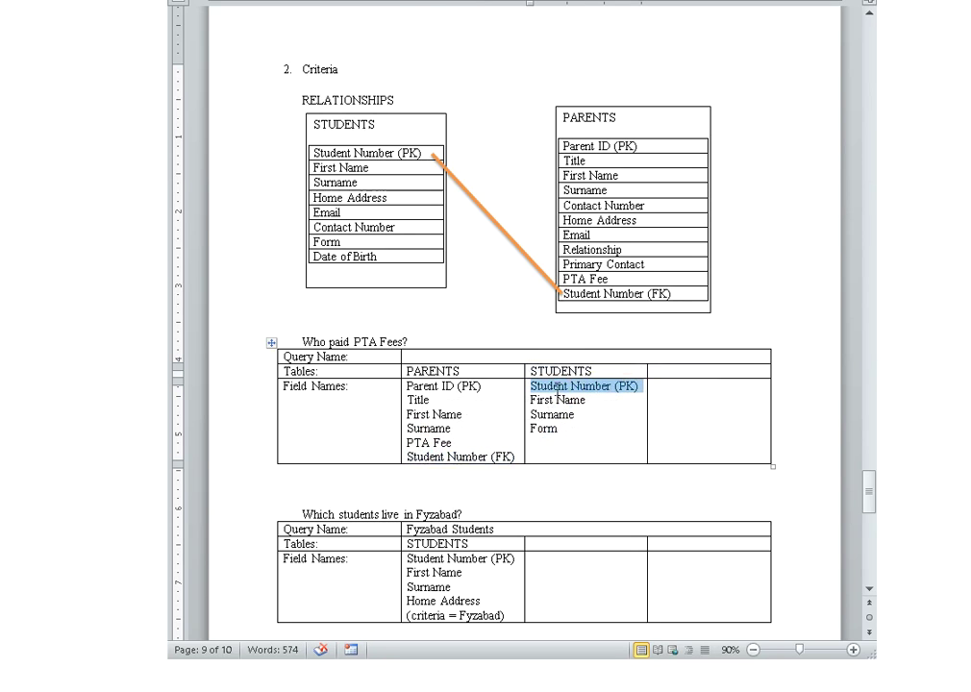
click(758, 437)
key(Delete)
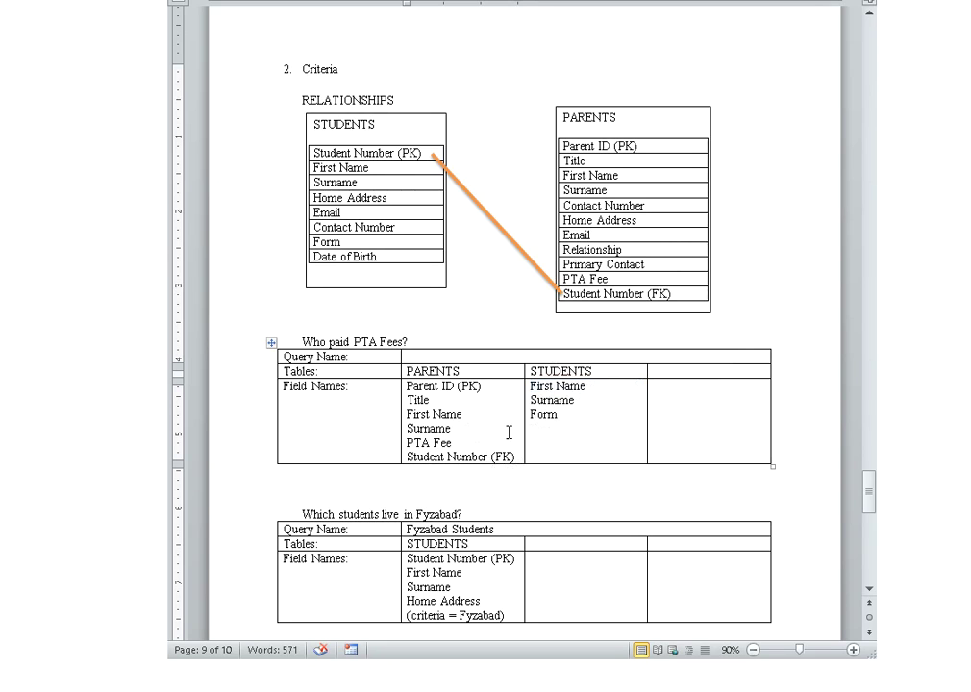
Add the criteria > 0 in parentheses to the PTA Fee field under PARENTS in the PTA Fees query.
click(567, 445)
click(409, 342)
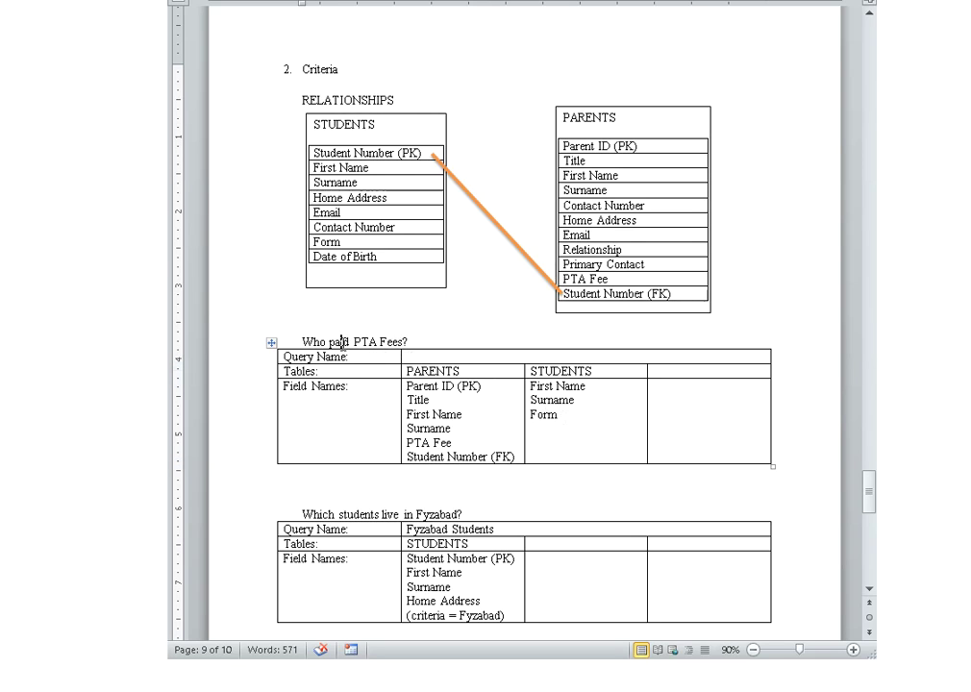
click(478, 444)
click(625, 279)
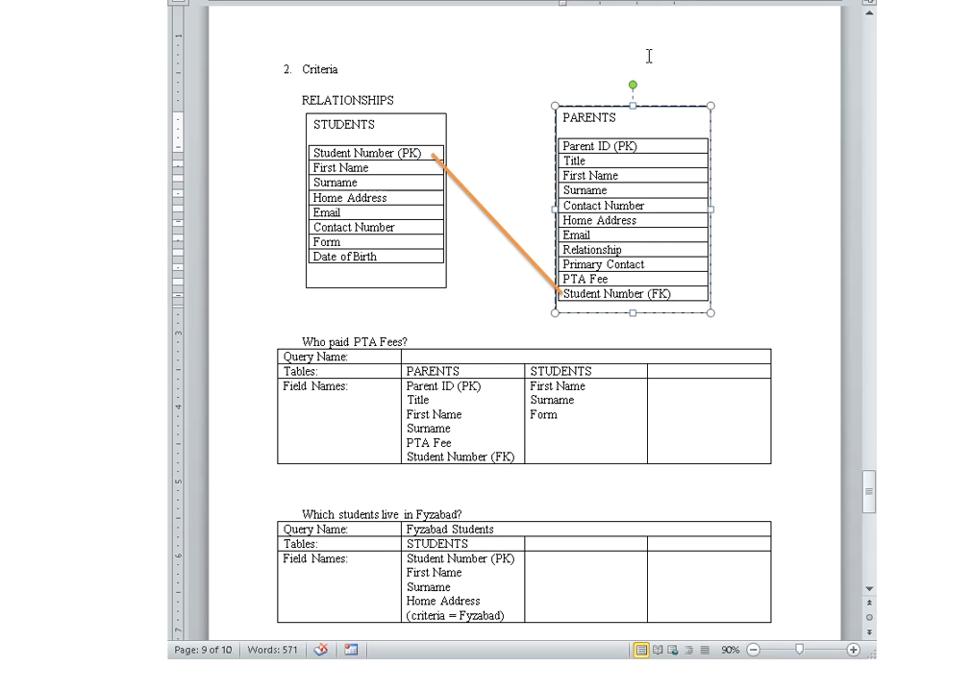
click(460, 442)
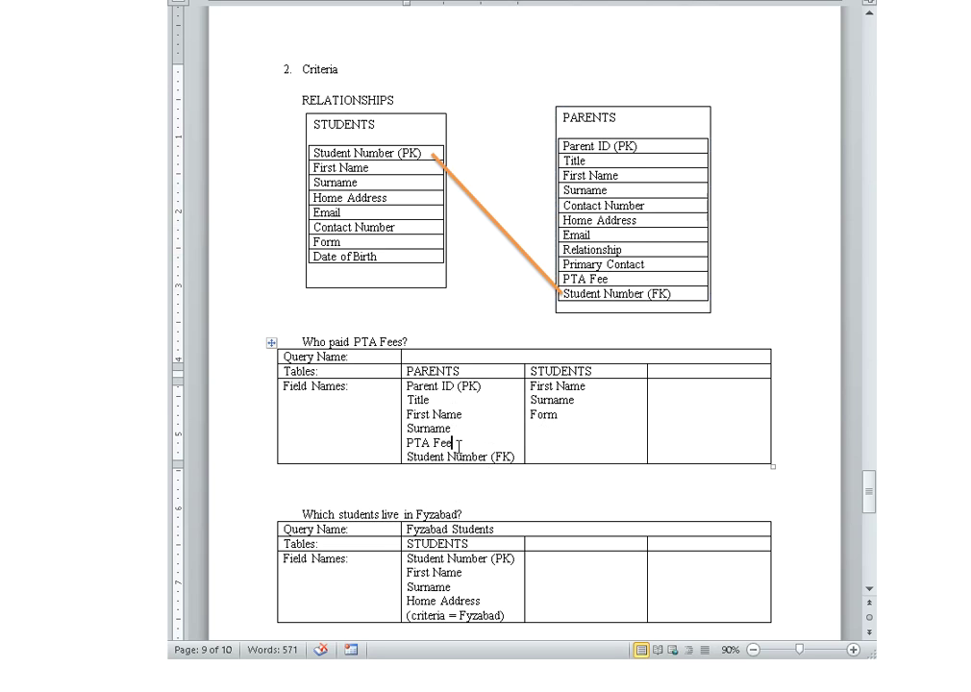
text((cr)
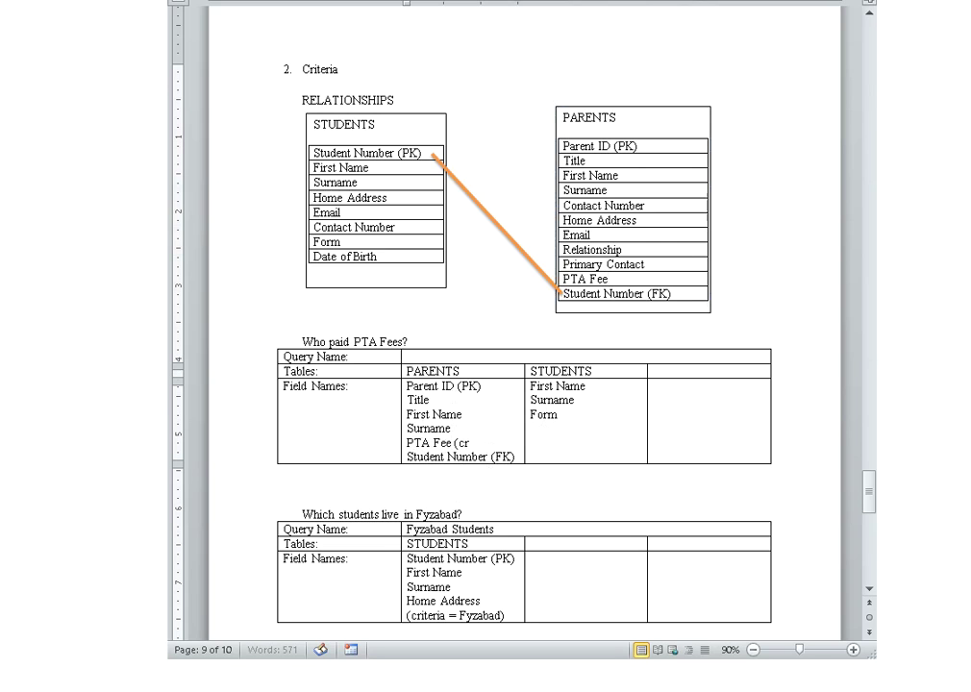
text(iteria > 0))
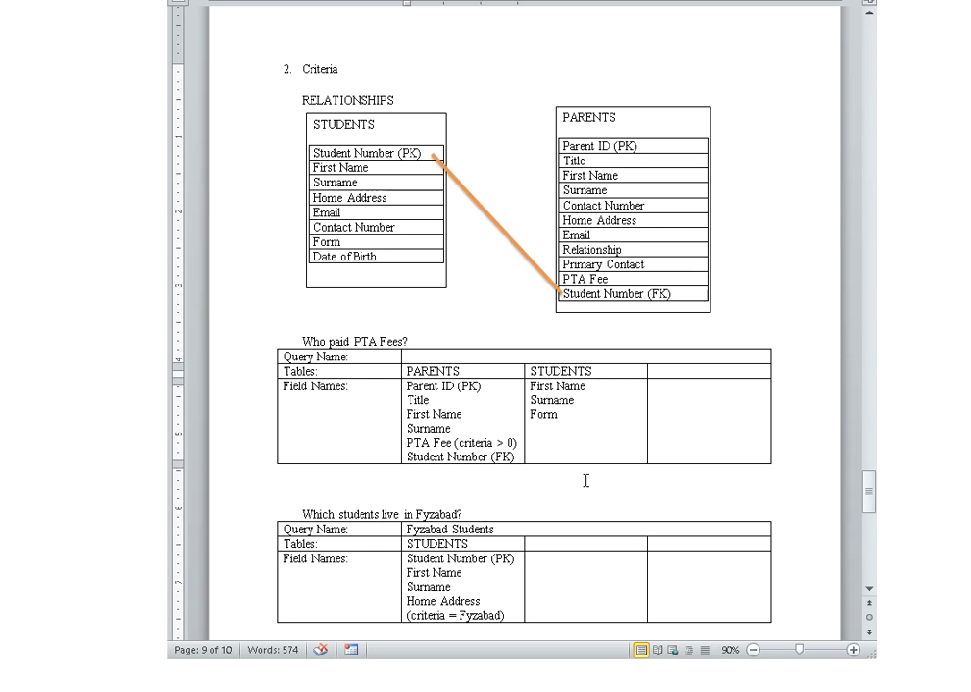
Try adding the criteria = 1 to the Form field under STUDENTS in the PTA Fees query and remove it again.
click(586, 411)
double_click(613, 396)
click(581, 420)
text(()
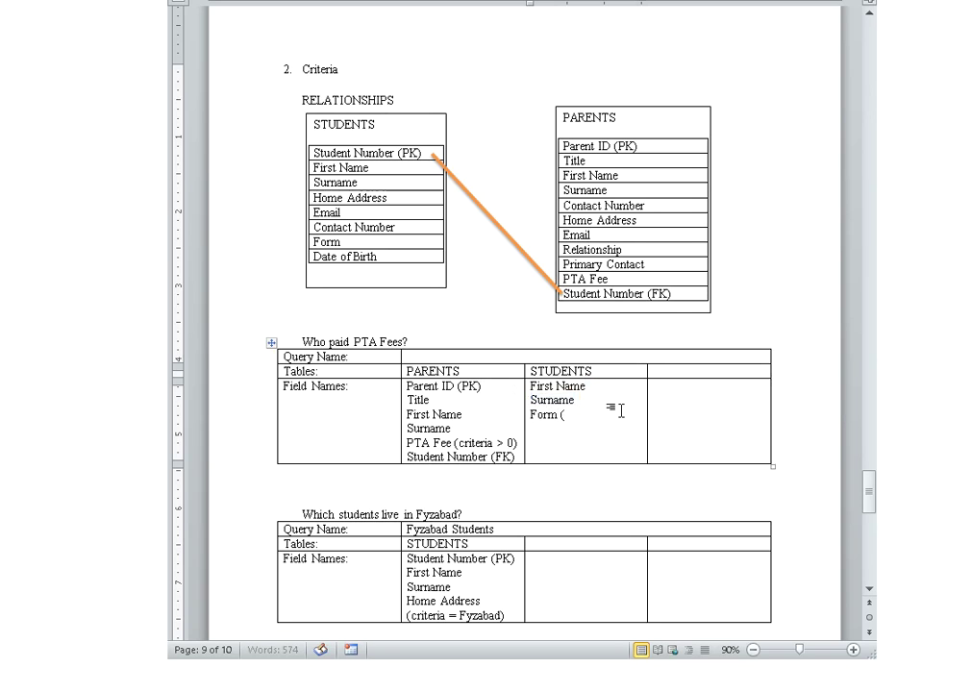
text(criteria = 1))
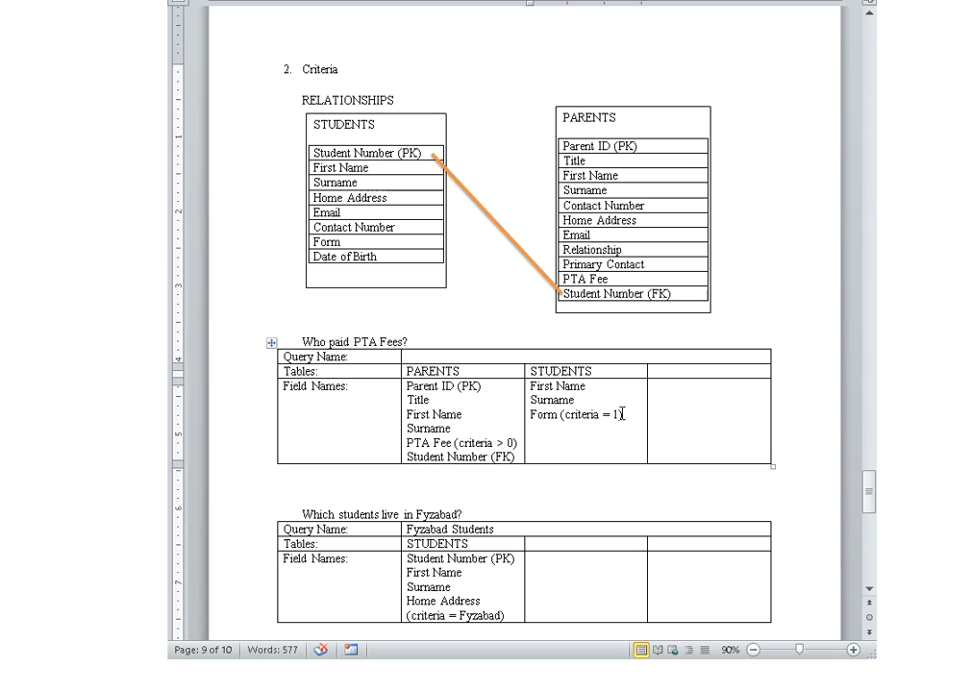
drag(622, 414, 568, 414)
key(BackSpace)
key(BackSpace)
key(BackSpace)
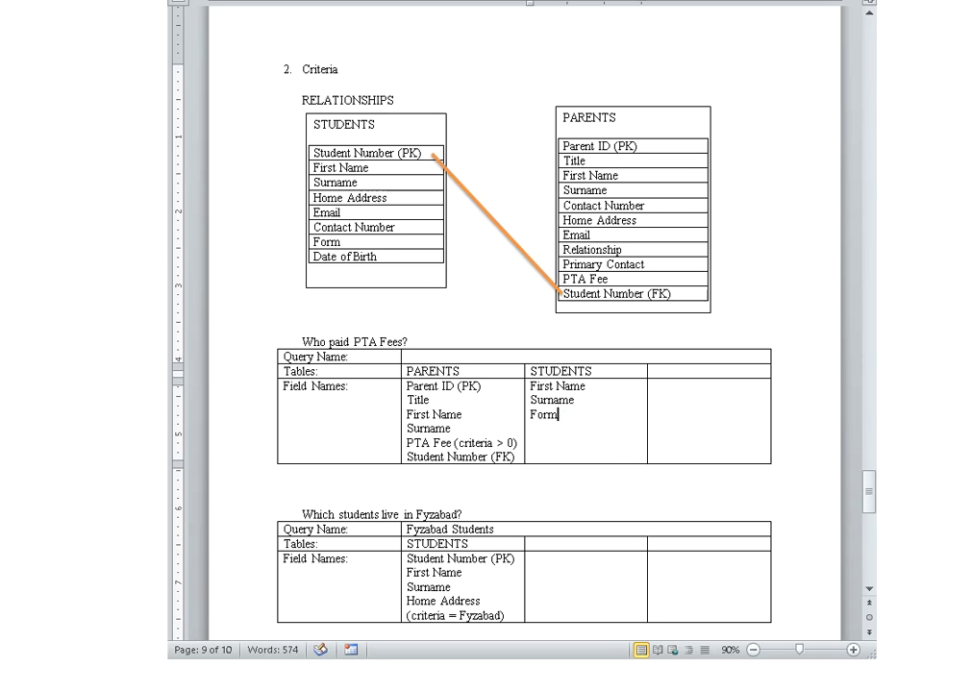
Move the "Who are Primary Contacts for Students?" heading and its query table above the "Who paid PTA Fees?" query.
scroll(289, 471, down, 1)
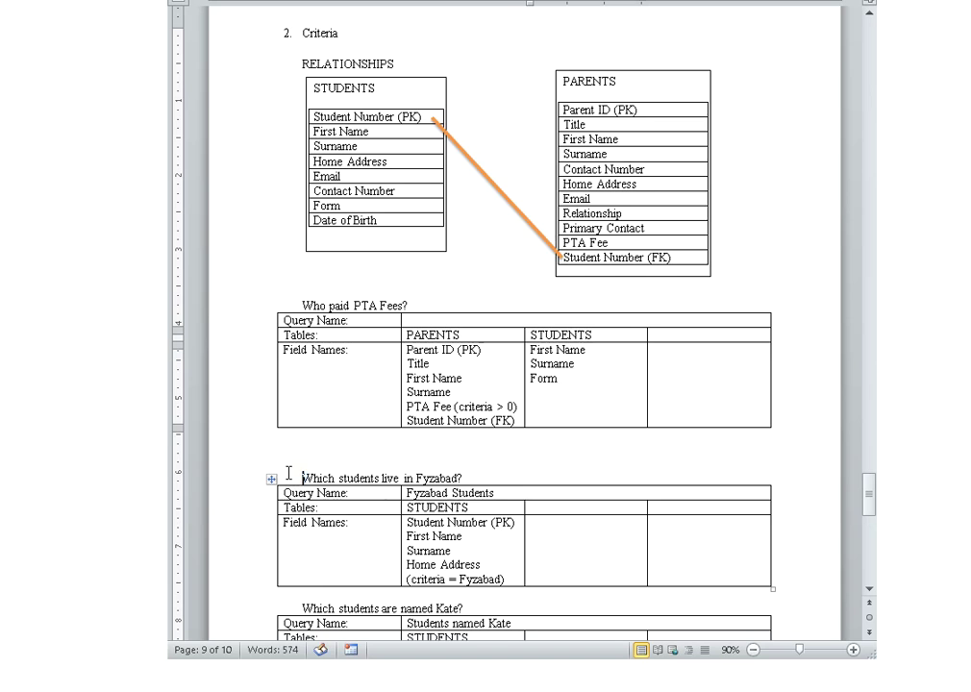
drag(288, 472, 452, 524)
scroll(461, 490, down, 8)
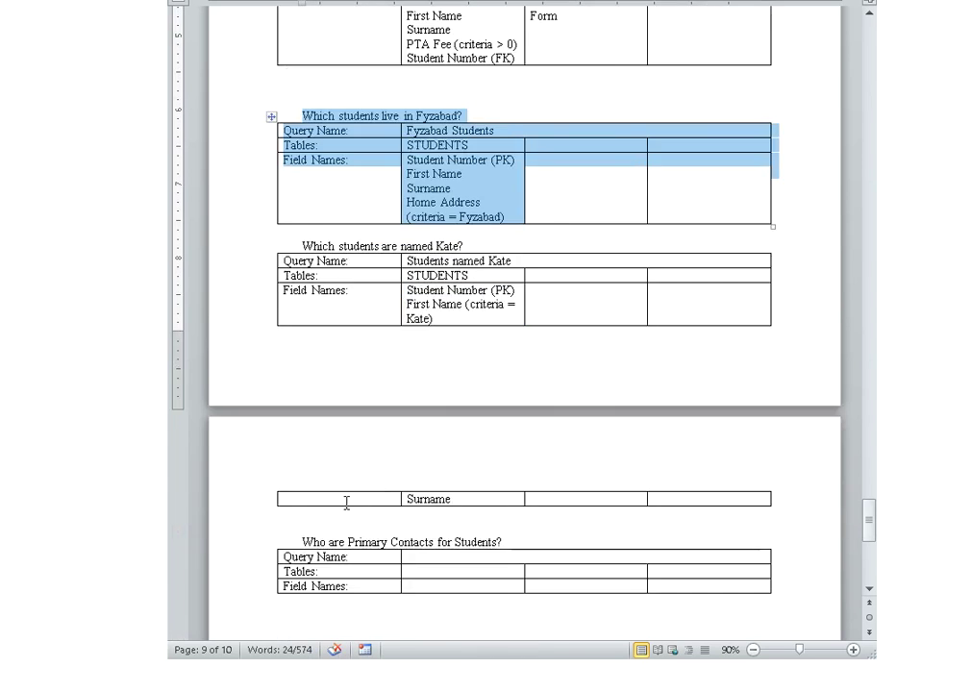
scroll(357, 500, down, 3)
drag(233, 437, 245, 497)
key(ctrl+c)
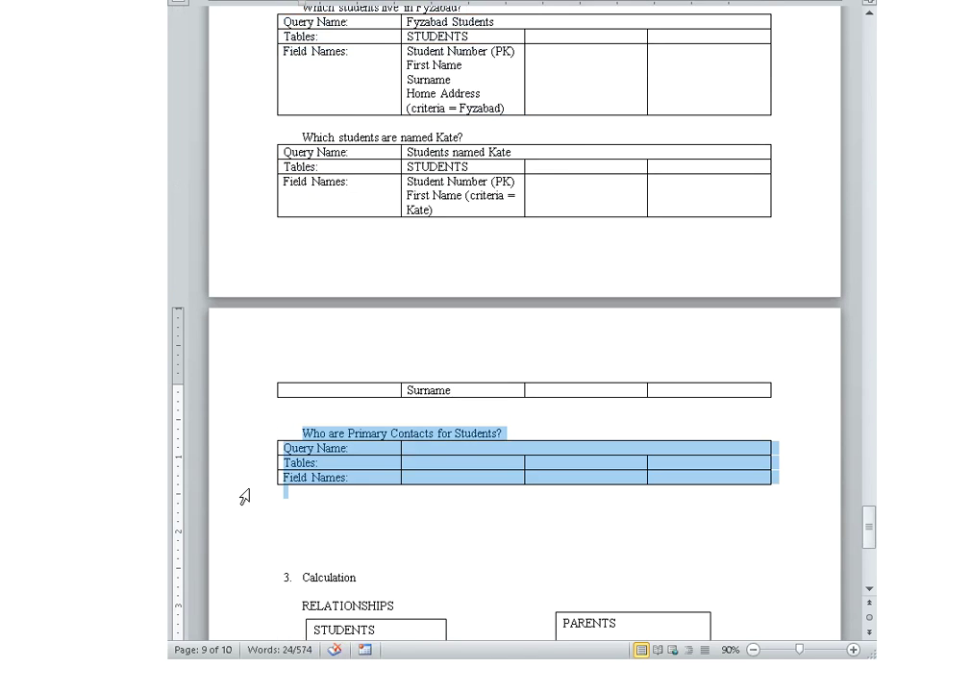
scroll(246, 497, up, 5)
scroll(354, 523, up, 7)
key(Delete)
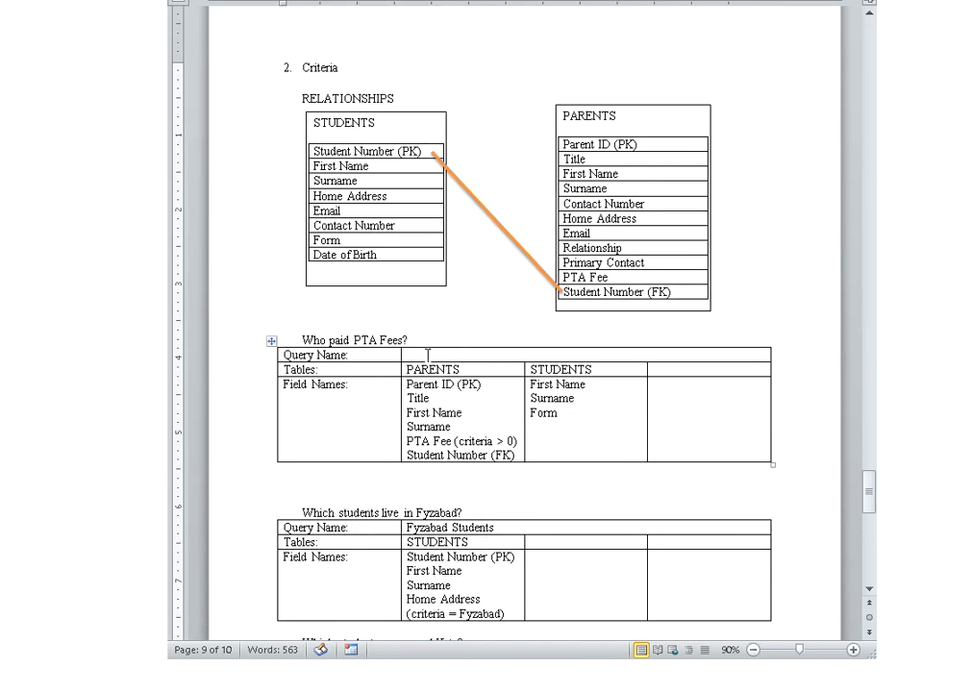
key(Return)
key(ctrl+v)
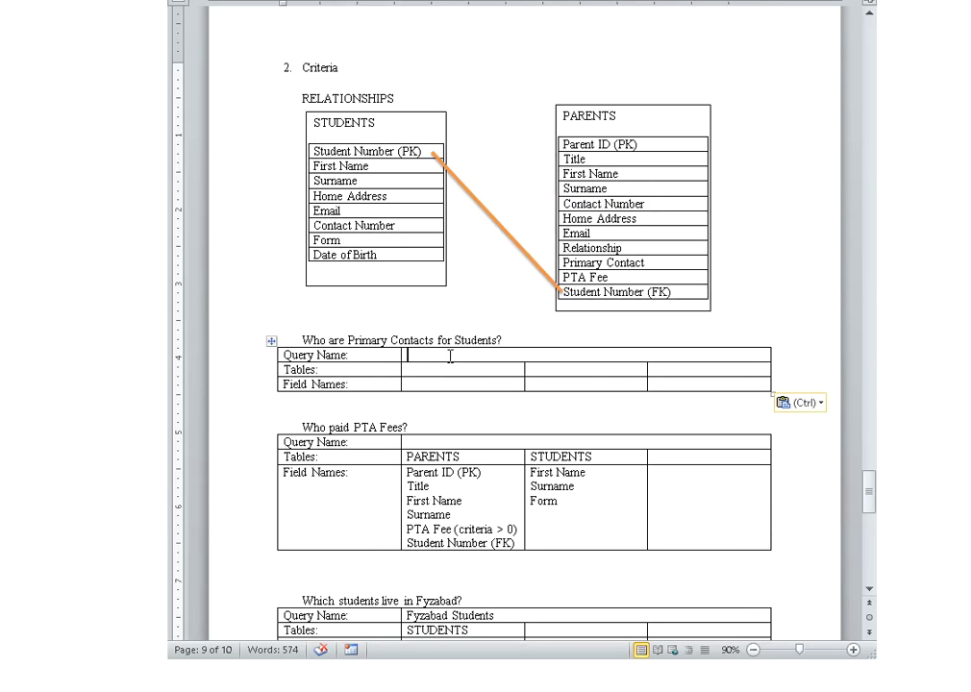
Enter Payment of PTA Fees as the query name of the "Who paid PTA Fees?" query.
click(499, 443)
scroll(500, 446, down, 2)
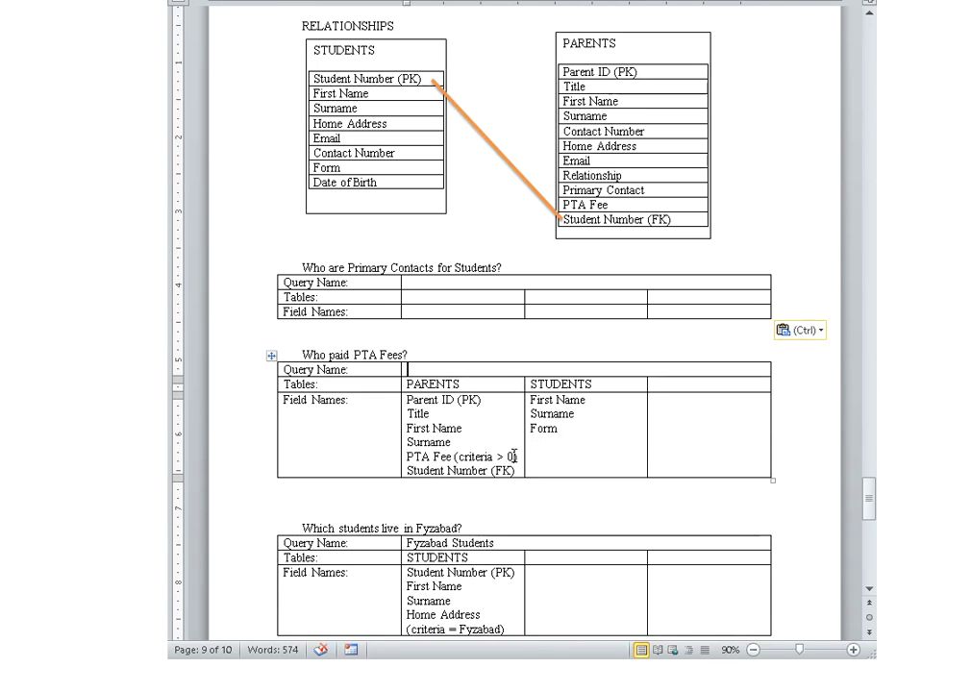
scroll(514, 455, up, 1)
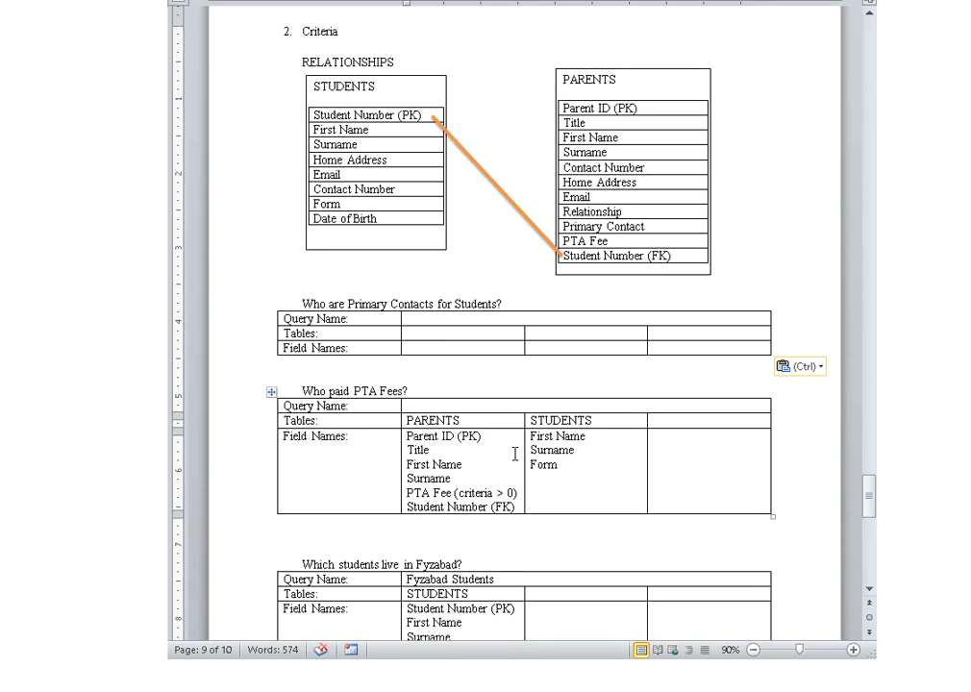
text(Payment of PTA Fees)
Enter PARENTS as the first table of the Primary Contacts query, with Primary Contact as its field name.
click(412, 322)
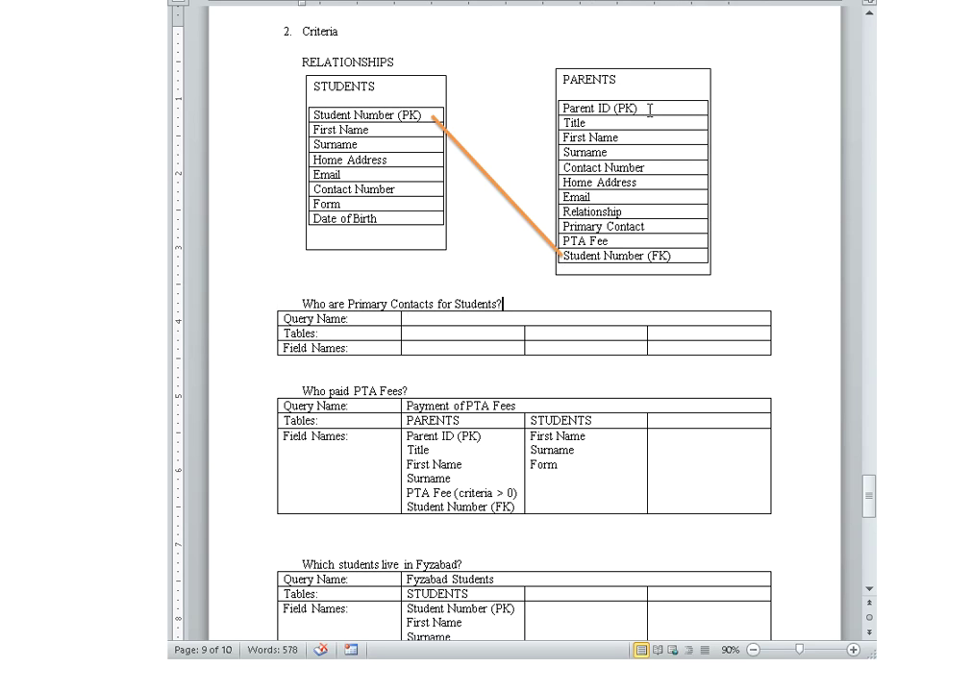
click(634, 213)
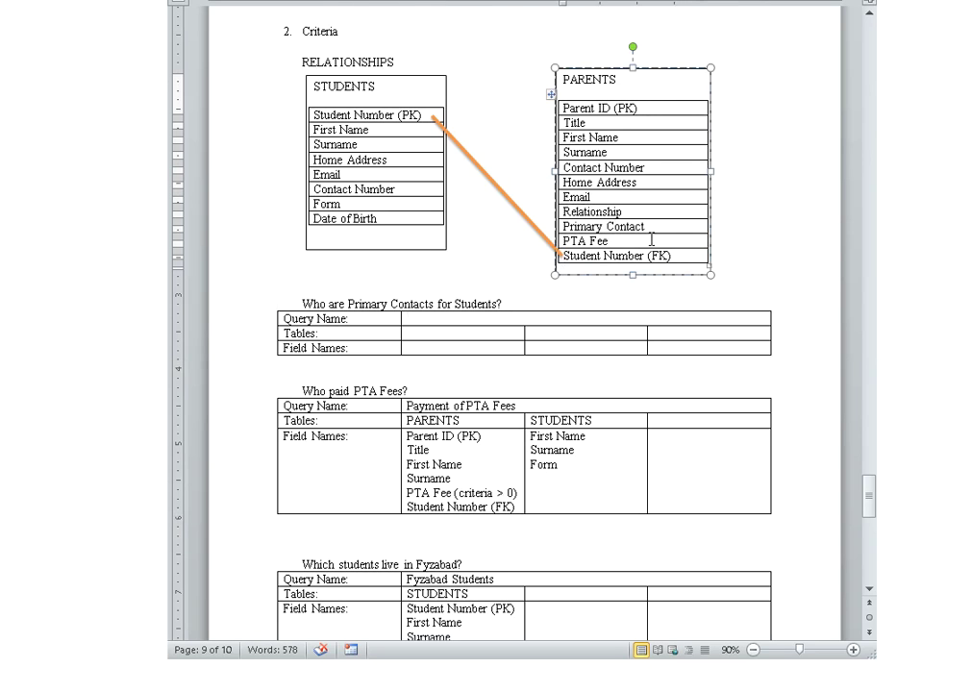
click(652, 84)
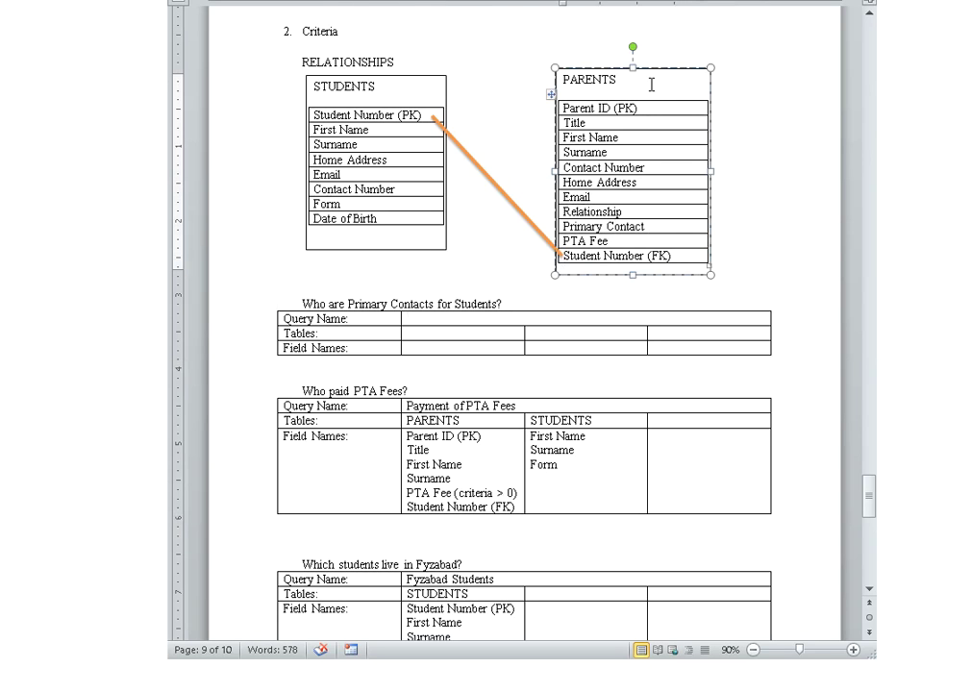
click(473, 335)
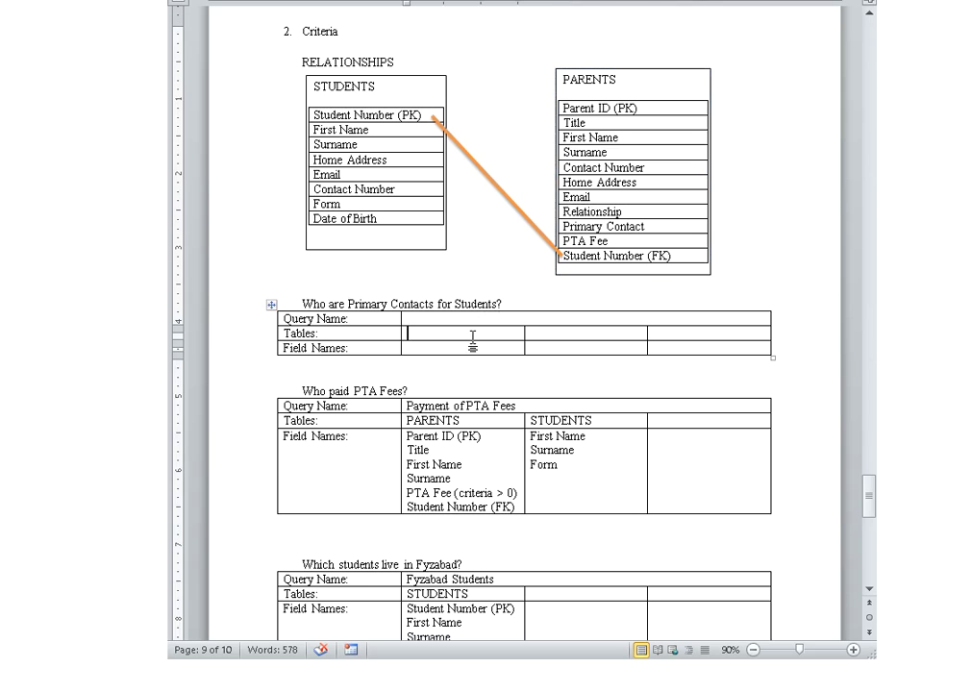
text(PARENST)
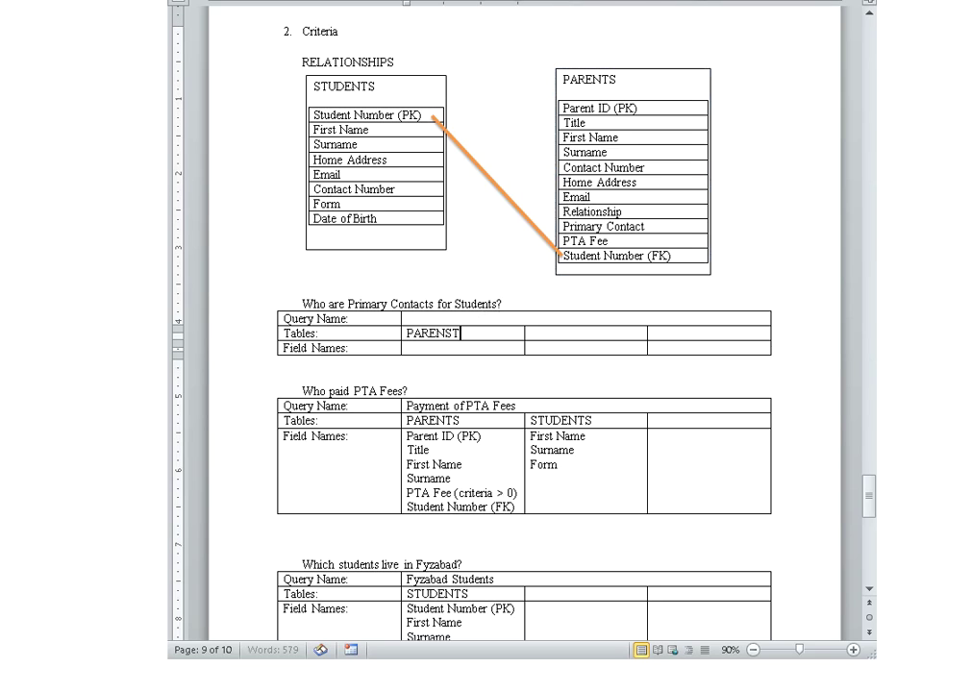
key(BackSpace)
key(BackSpace)
text(TS)
click(473, 349)
text(Primary Contact)
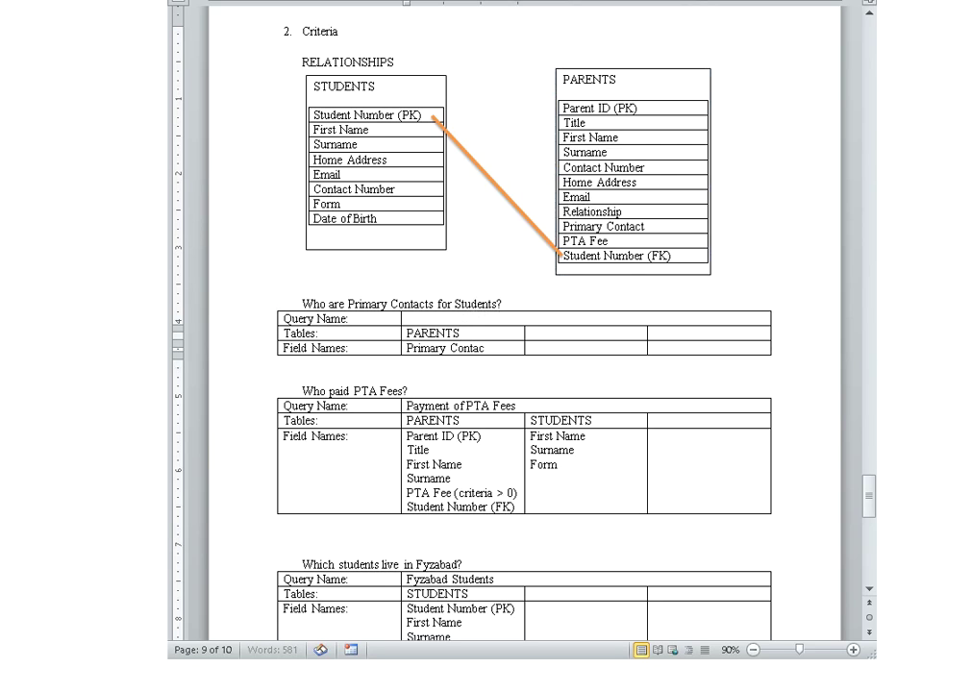
Enter STUDENTS as the second table of the Primary Contacts query.
double_click(471, 304)
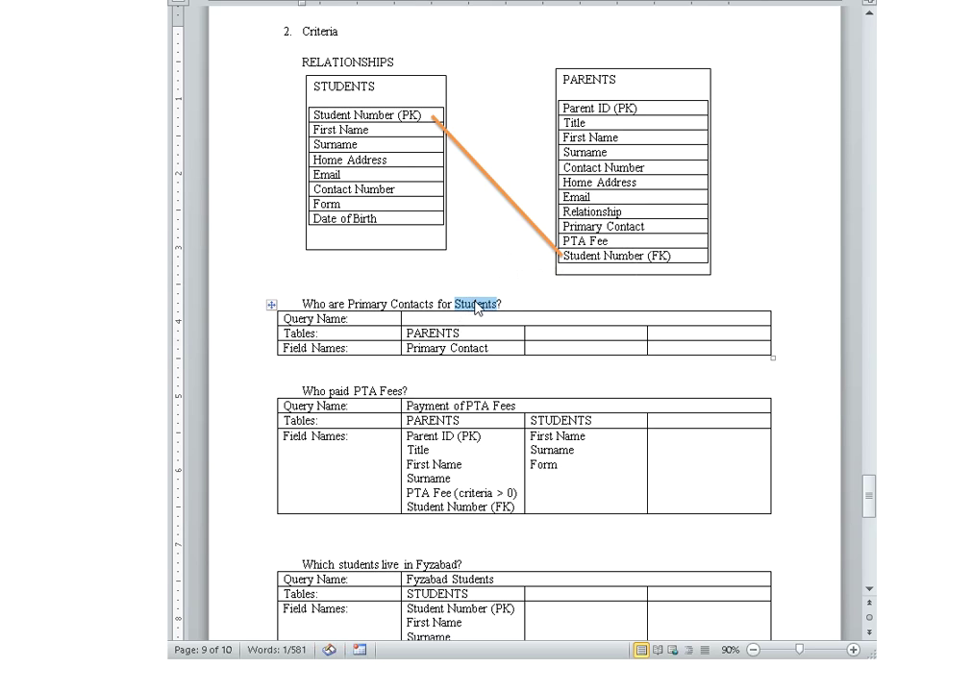
click(575, 332)
text(STU)
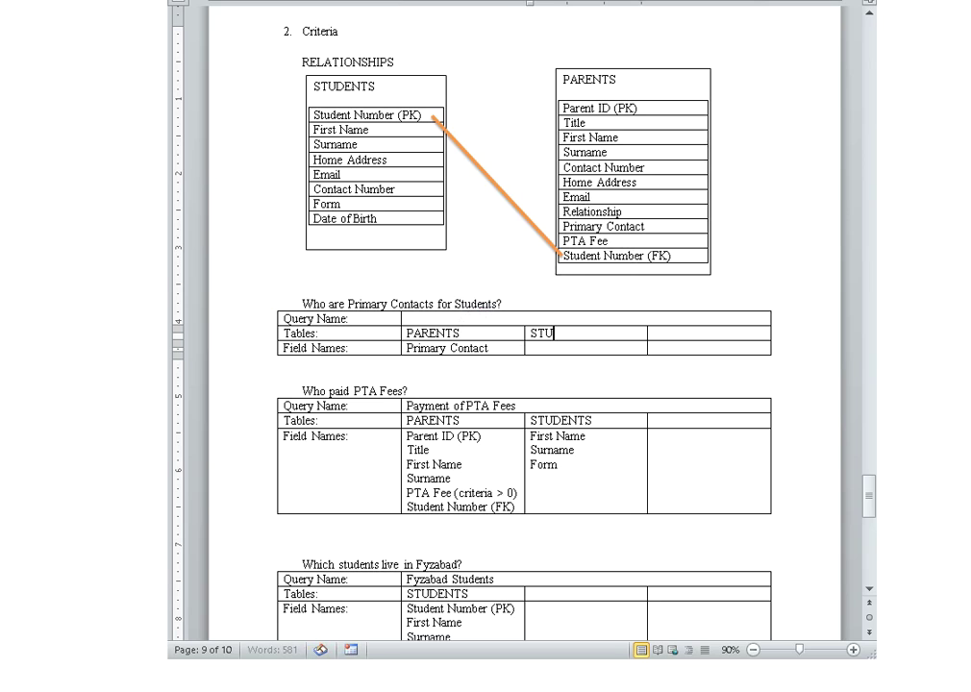
text(DNET)
key(BackSpace)
key(BackSpace)
key(BackSpace)
text(ENT)
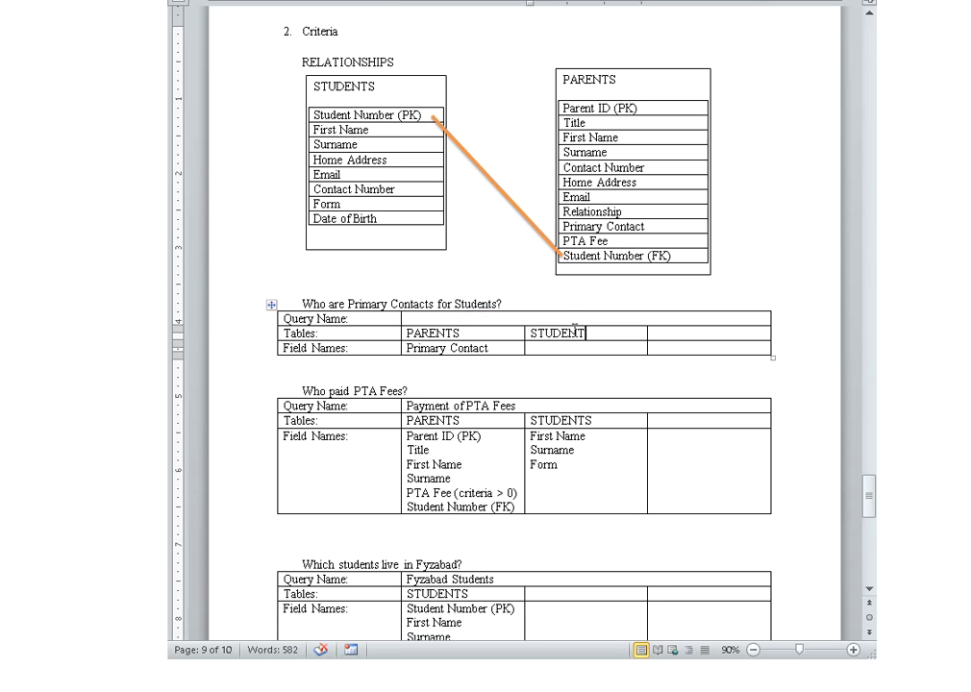
text(S)
Add Parent ID (PK) above and Student Number (FK) below Primary Contact in the PARENTS fields of the Primary Contacts query.
text(Parent ID ()
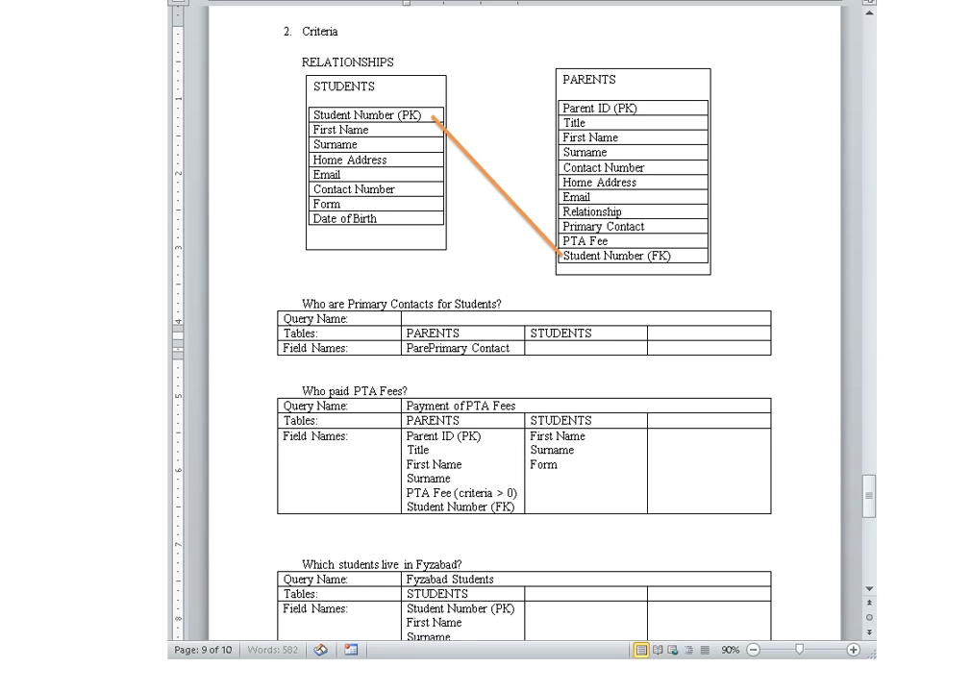
text(PK))
key(Return)
key(End)
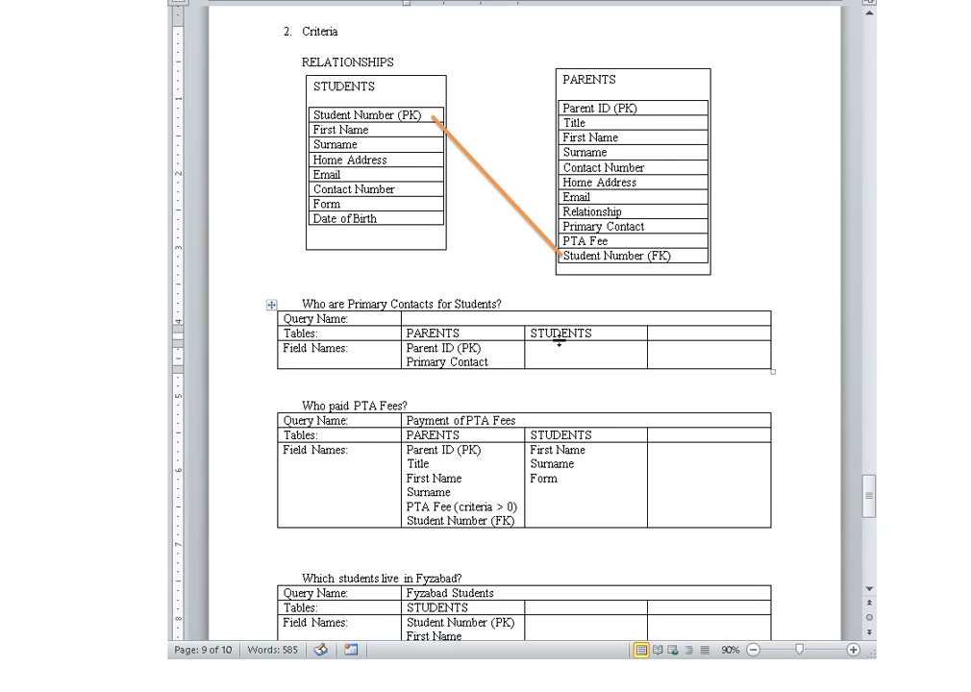
key(Return)
text(Student Number (FK))
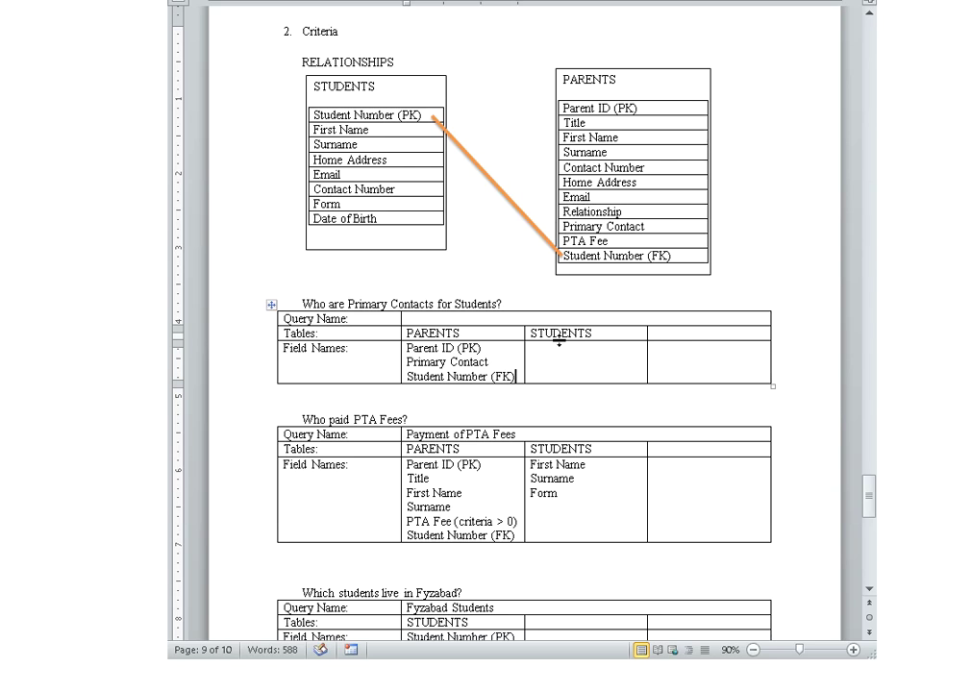
Enter First Name, Surname and Form as the field names under STUDENTS in the Primary Contacts query.
click(567, 350)
text(First Name)
key(Return)
text(Suranme)
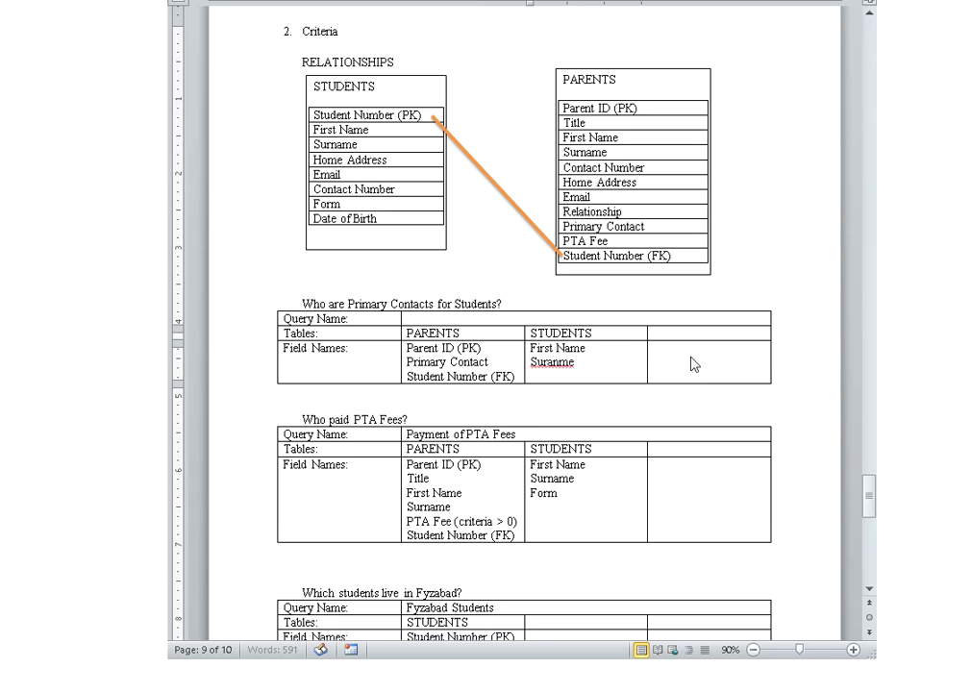
key(Return)
text(Form)
right_click(561, 361)
click(567, 375)
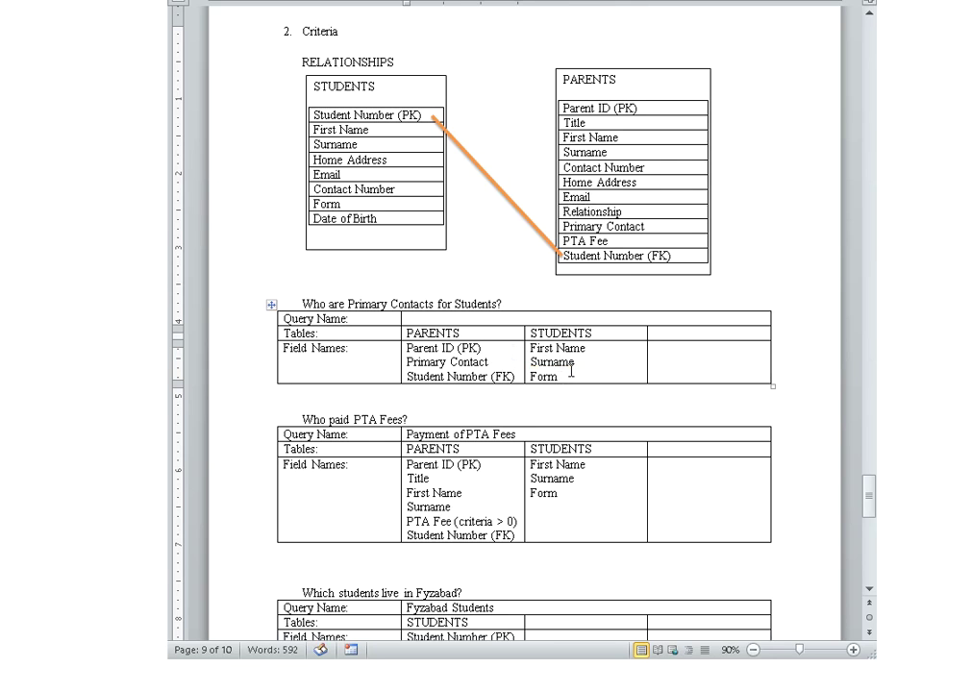
Insert Title, First Name, Surname, Contact Number and Email below Parent ID (PK) in the PARENTS fields of the Primary Contacts query.
key(Return)
text(Title)
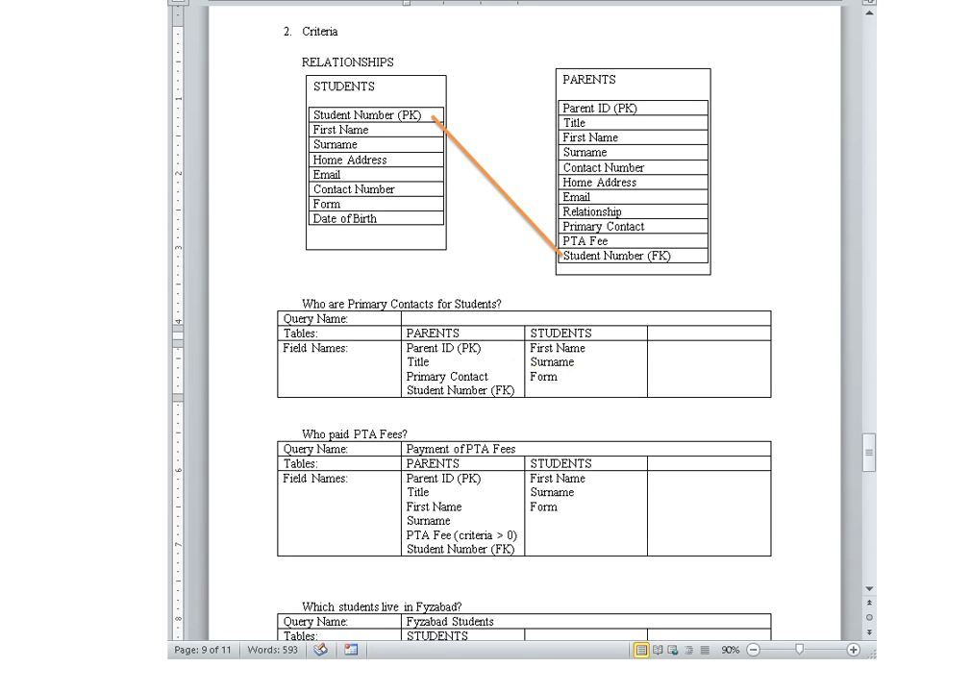
key(Return)
text(First)
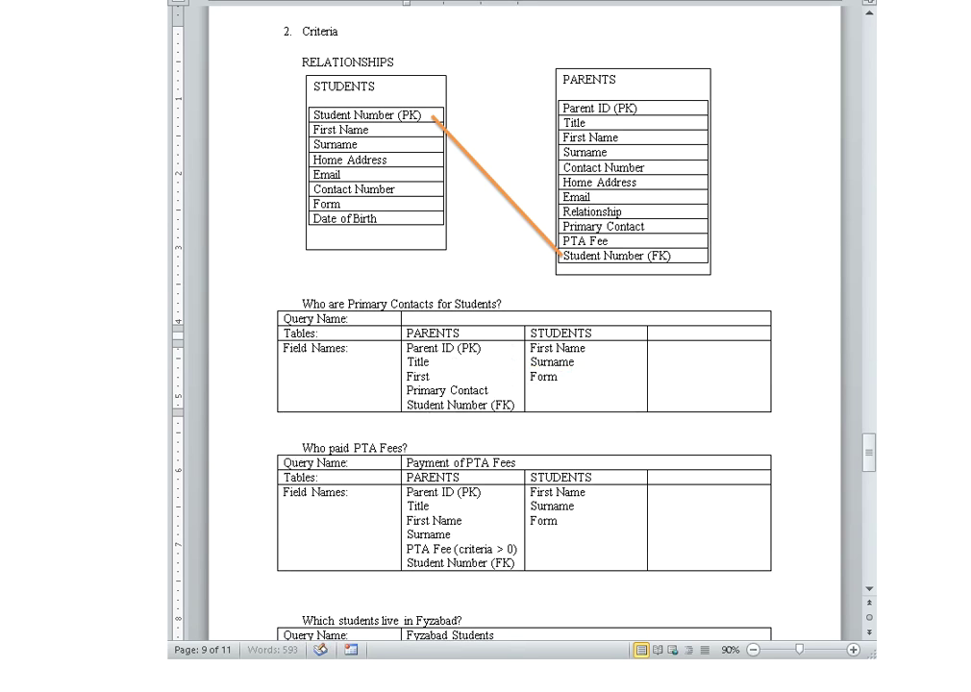
text( Name)
key(Return)
text(Sur)
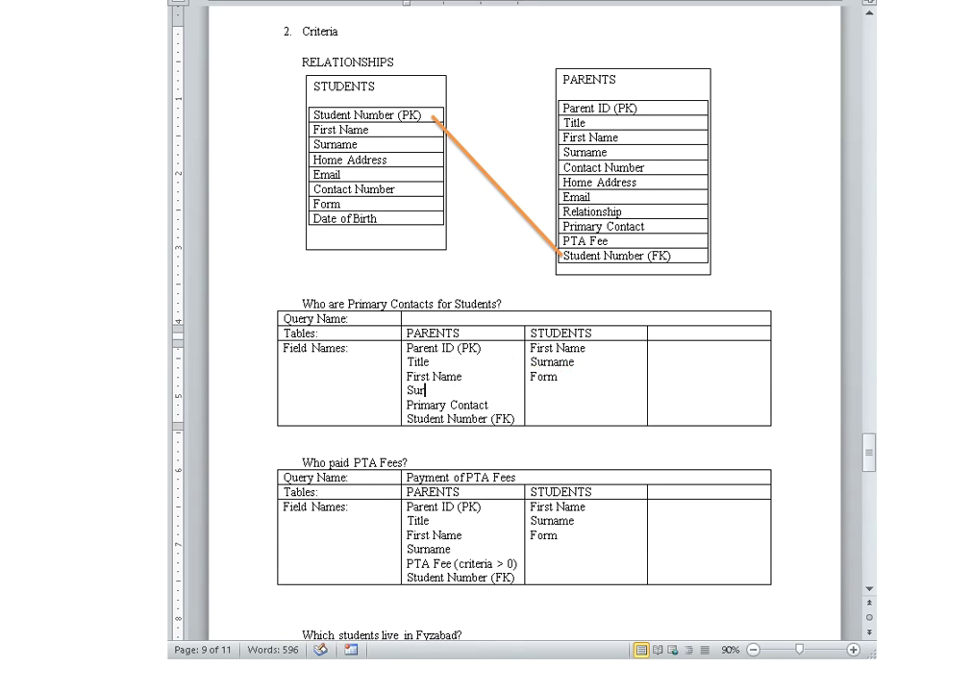
text(name)
key(Return)
text(Contac)
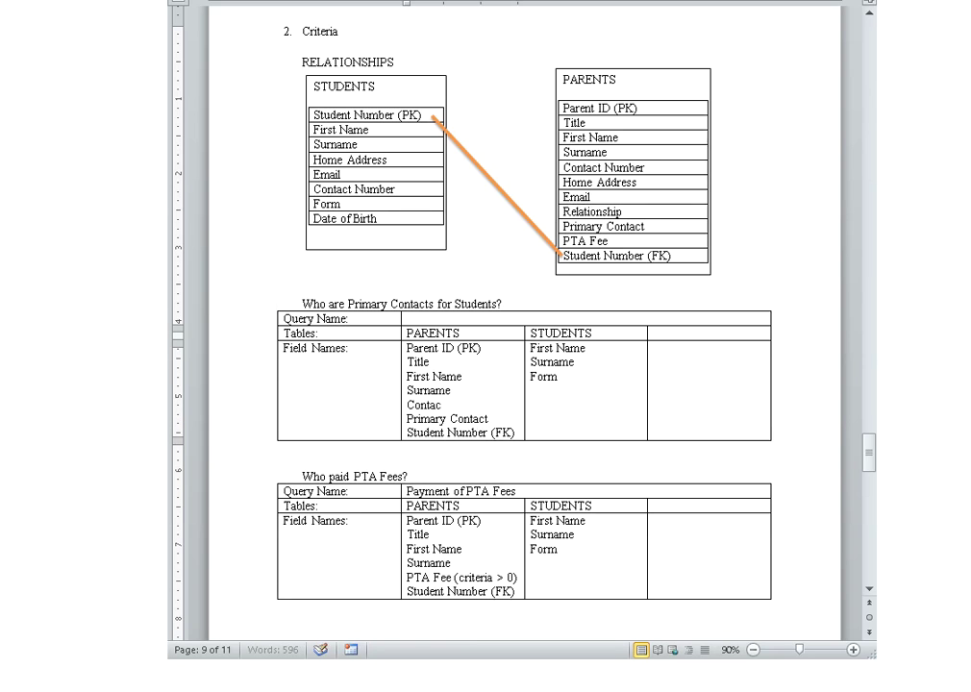
text(t Number)
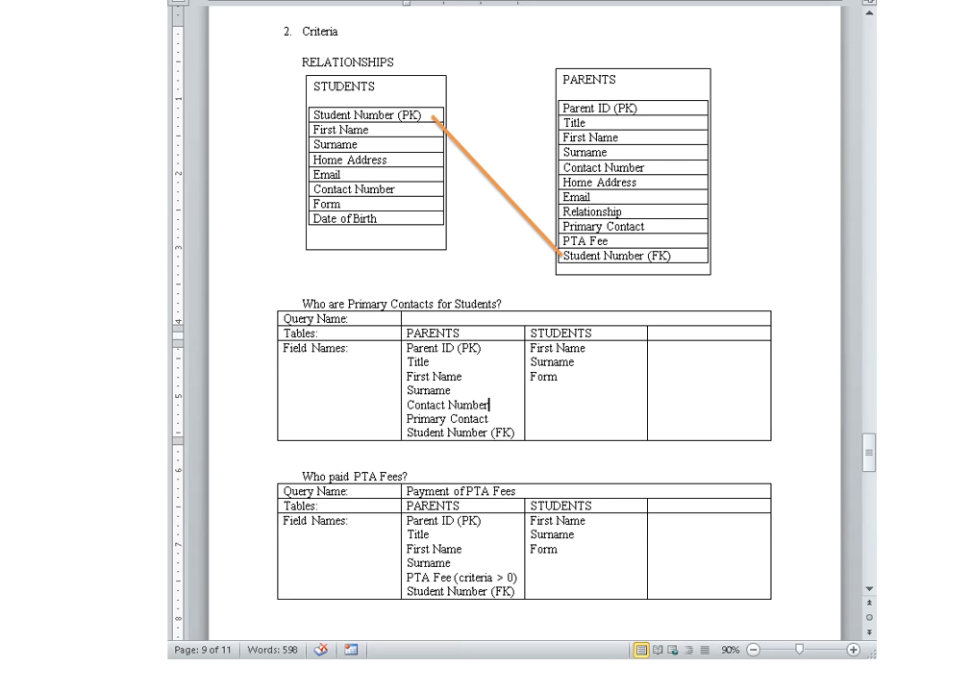
key(Return)
text(Email)
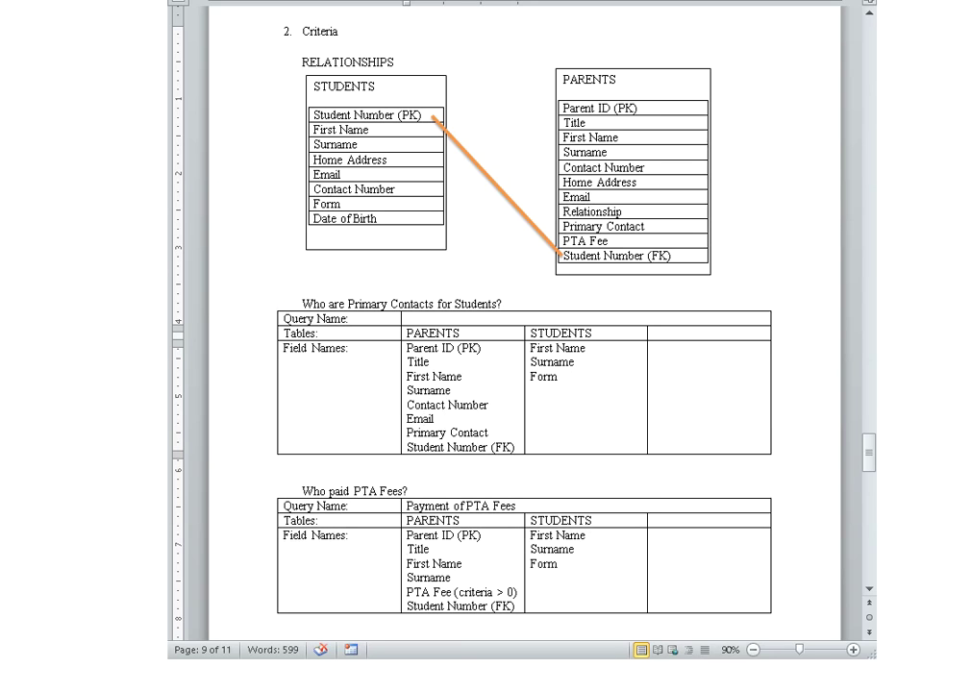
Add the note (criteria = Yes) to Primary Contact in the PARENTS fields of the Primary Contacts query.
click(568, 392)
click(666, 224)
click(666, 224)
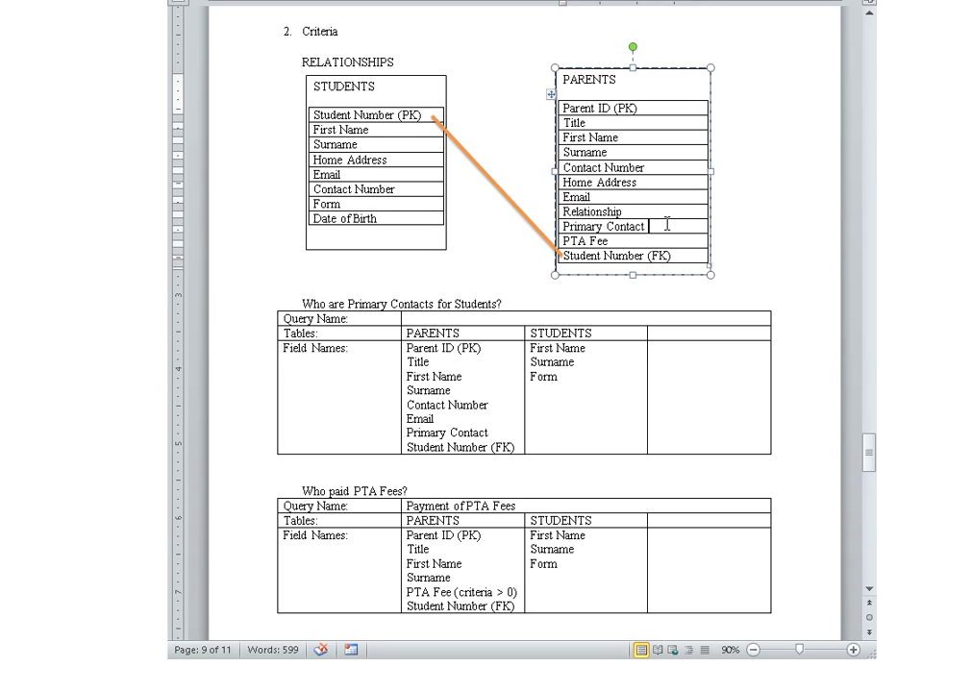
click(500, 430)
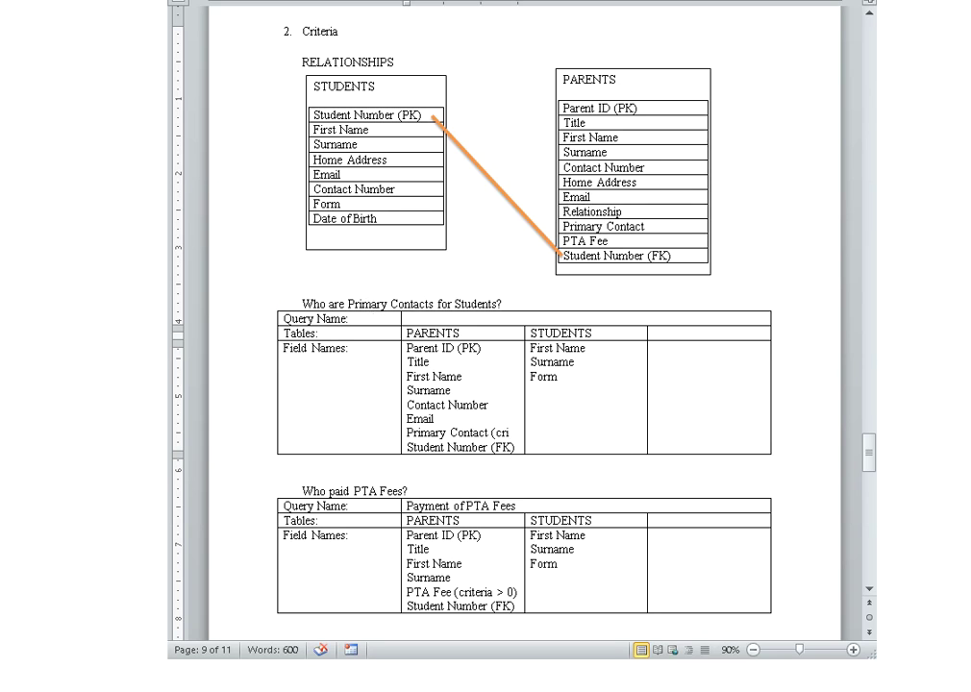
text(teria = )
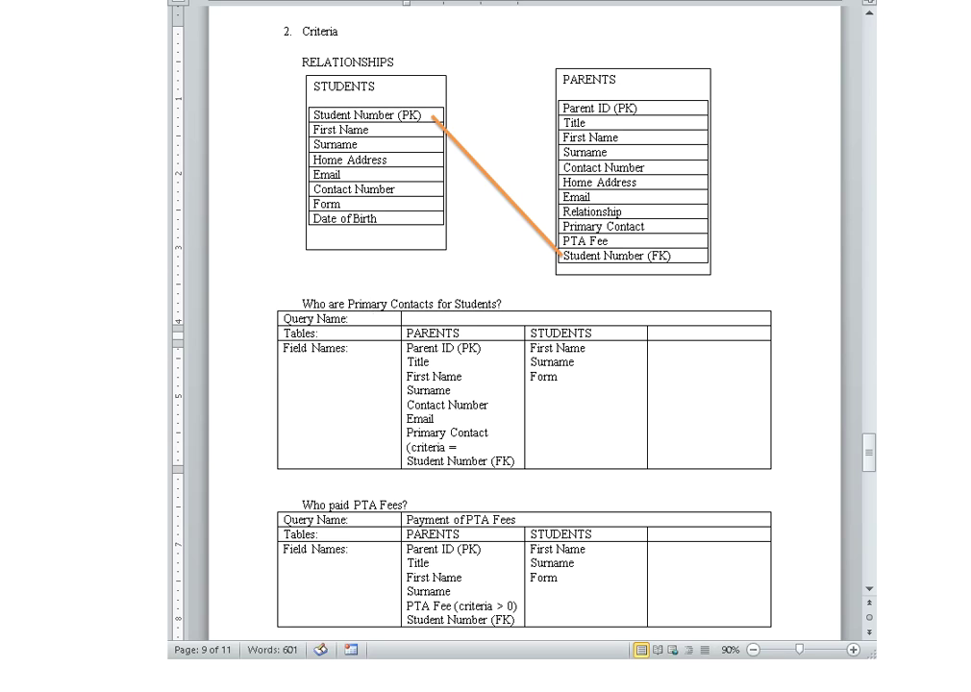
text(Yes))
click(707, 304)
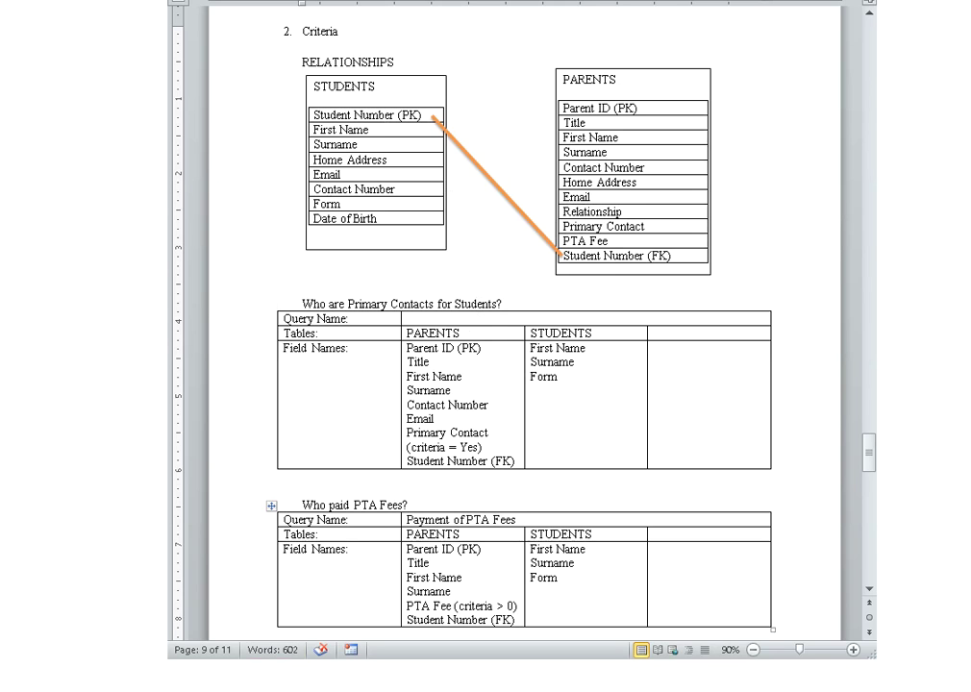
Switch to the School Info database in Access and start a query design with PARENTS and STUDENTS, enlarging both field lists.
key(alt+Tab)
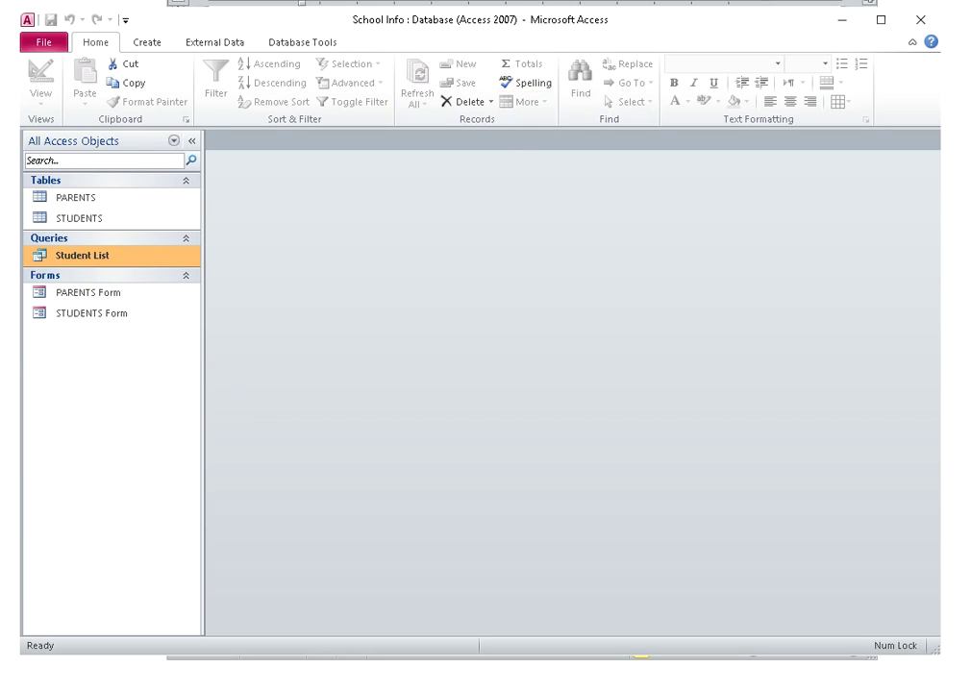
click(165, 43)
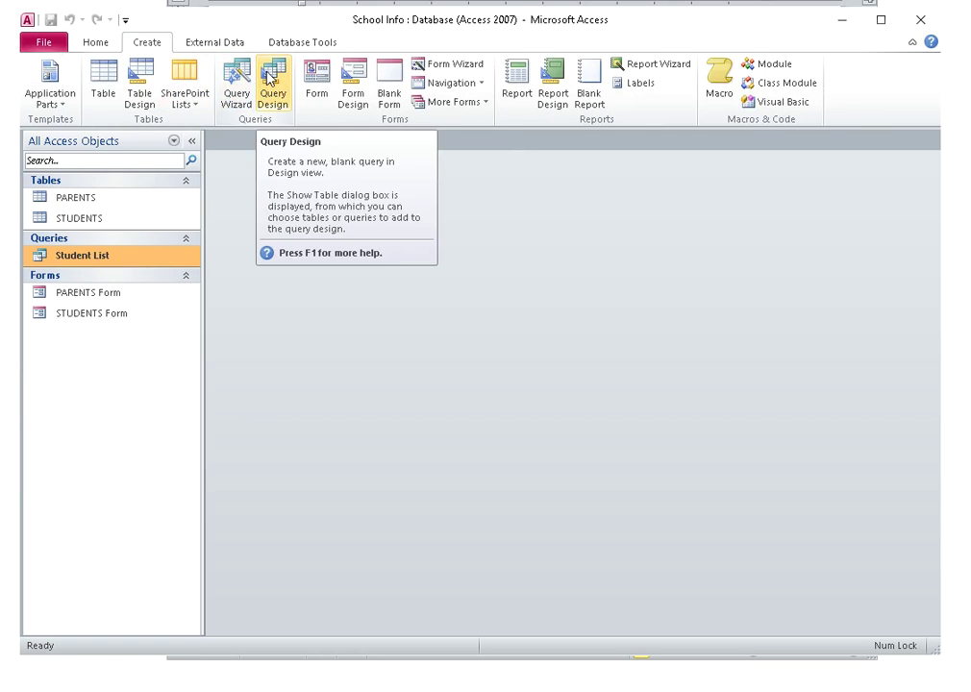
click(270, 79)
drag(528, 458, 575, 311)
key(alt+Tab)
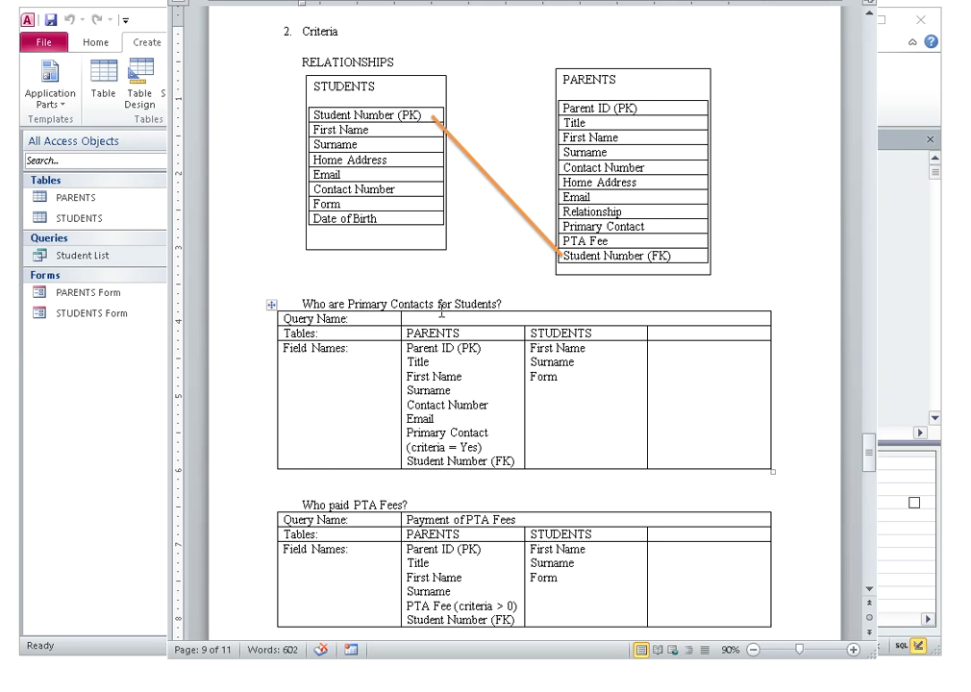
scroll(448, 274, down, 3)
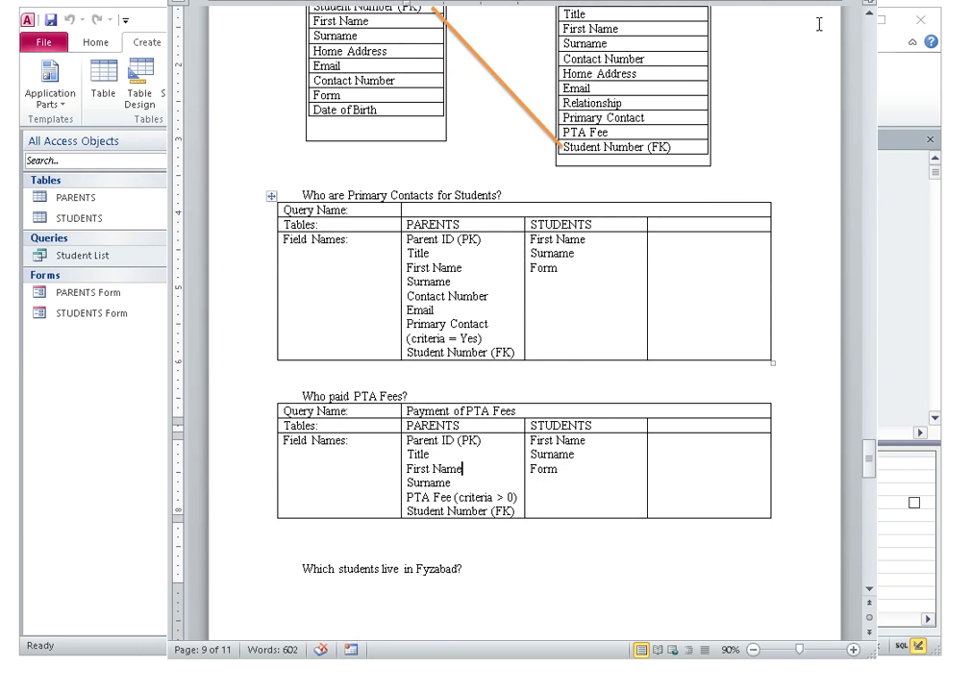
key(alt+Tab)
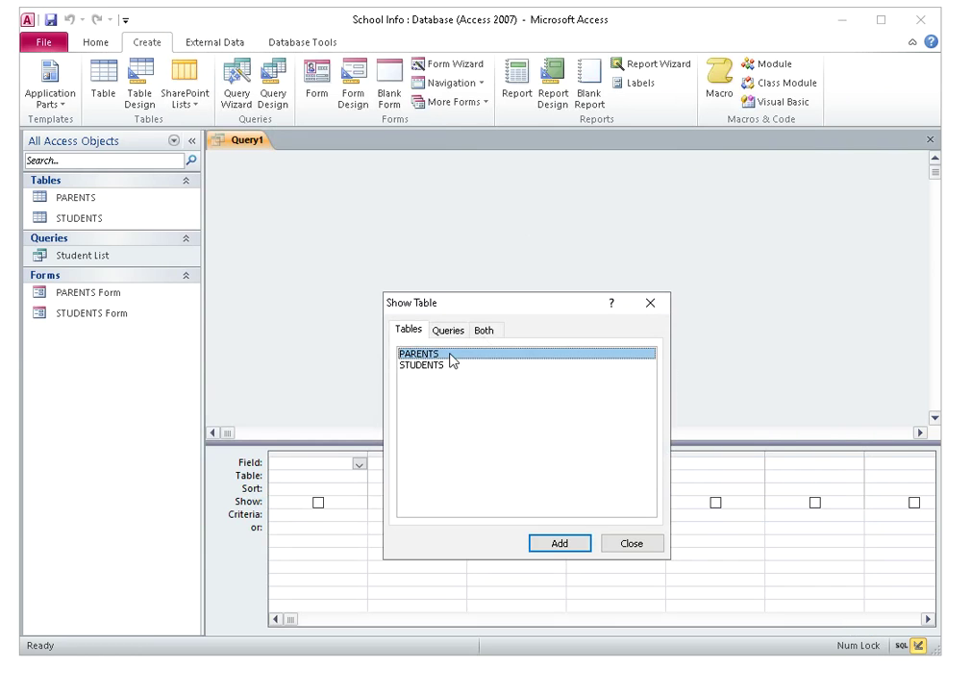
double_click(438, 354)
double_click(437, 367)
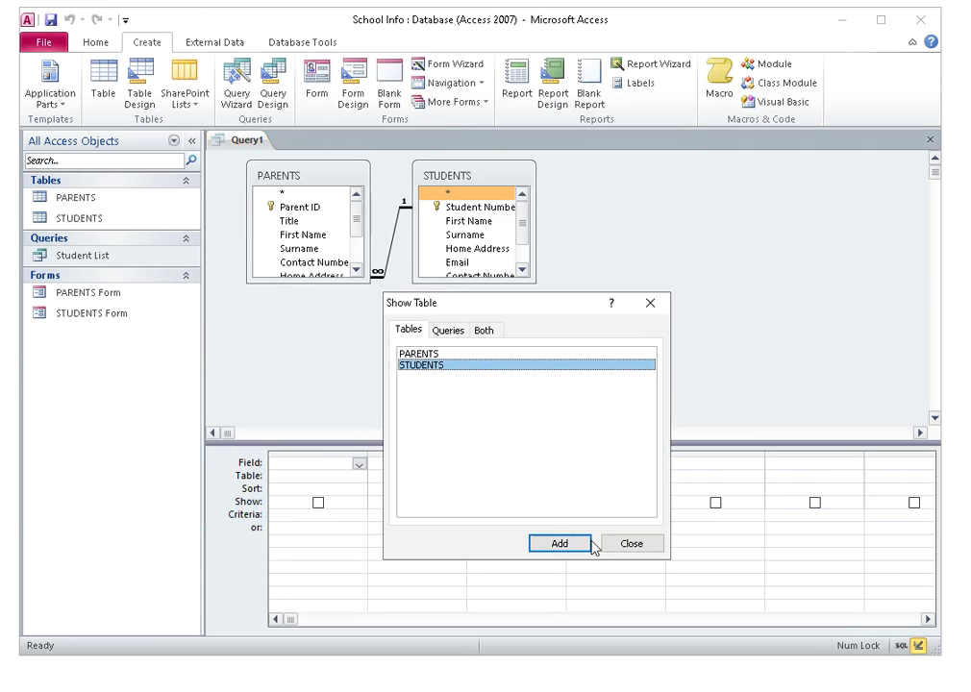
click(620, 541)
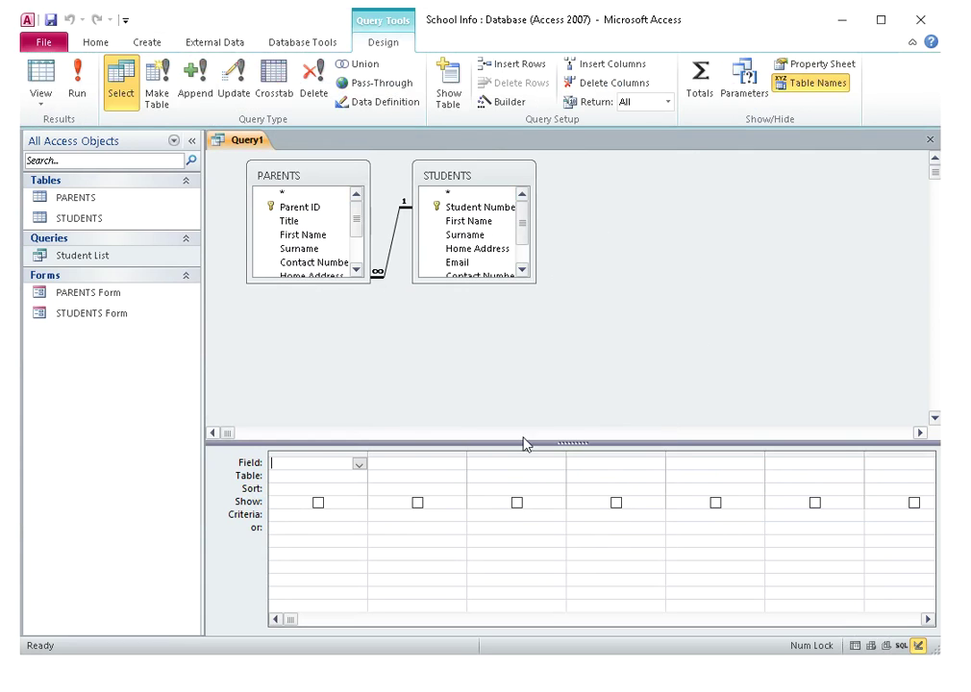
drag(325, 283, 323, 336)
drag(481, 284, 479, 343)
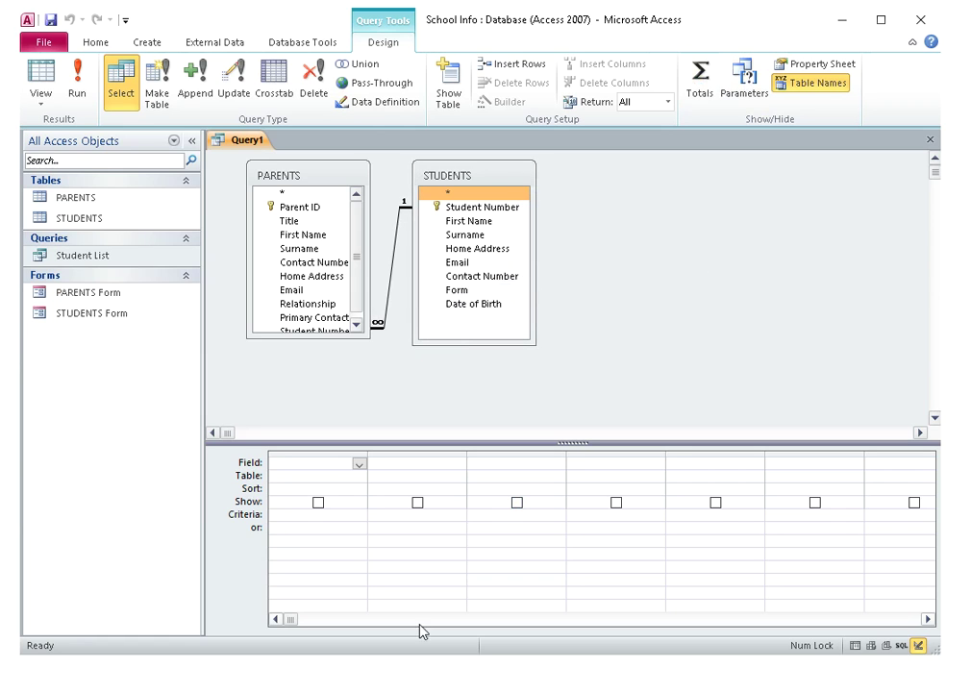
Following the Payment of PTA Fees plan, add Parent ID, Title, First Name and Surname from PARENTS to the query.
click(4, 529)
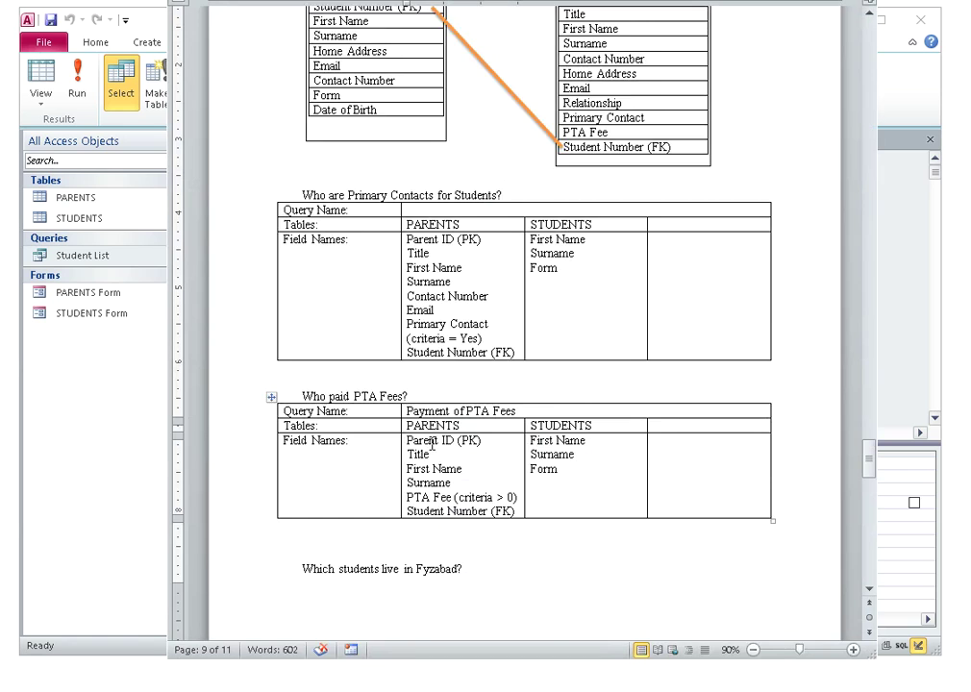
scroll(433, 442, down, 2)
drag(570, 373, 581, 399)
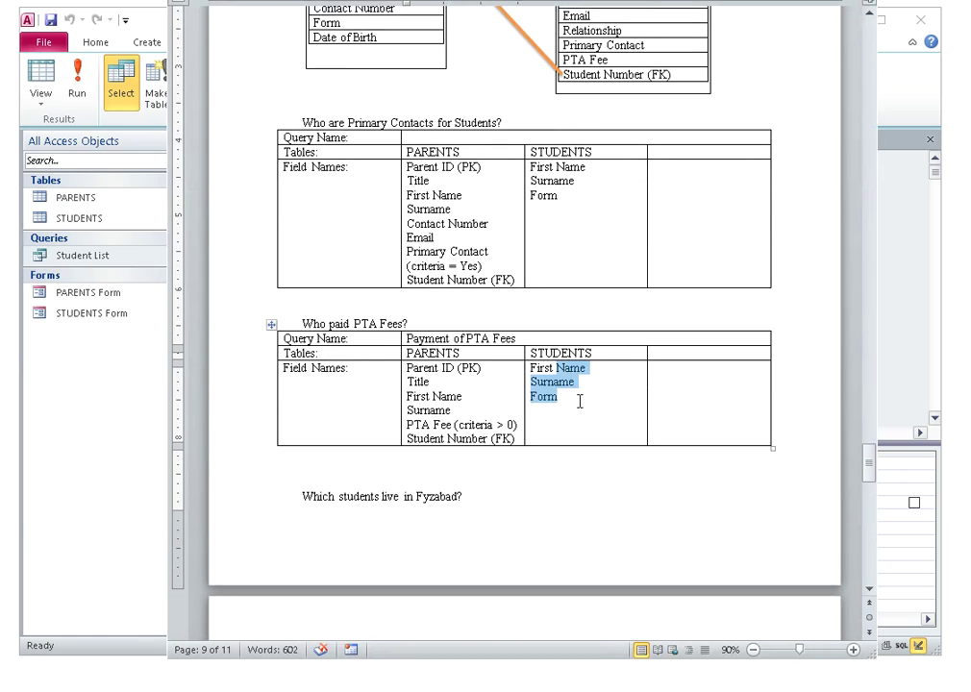
drag(444, 369, 464, 440)
click(94, 390)
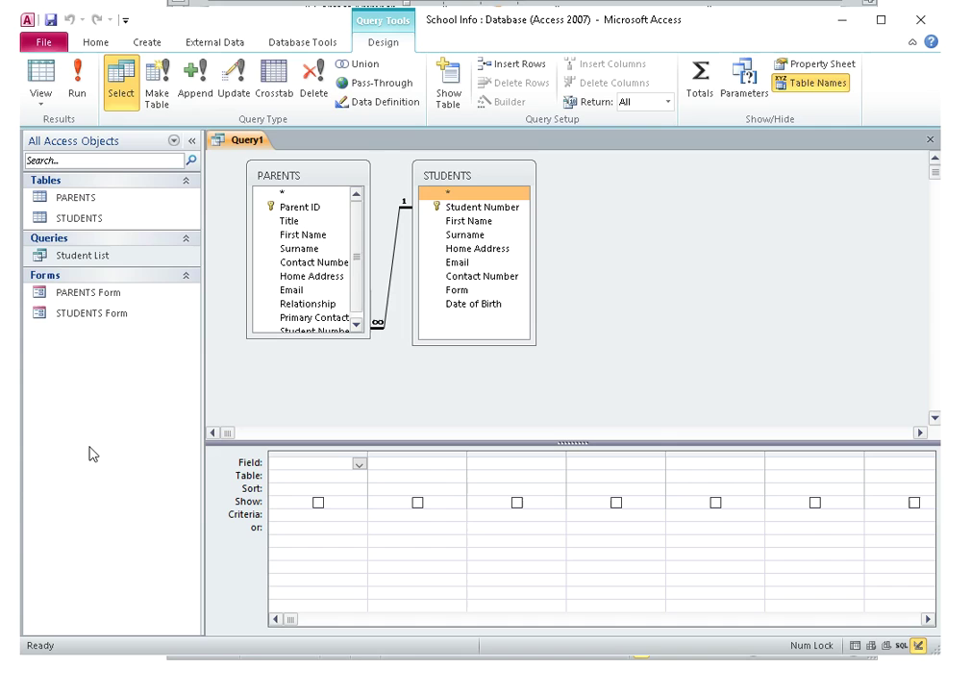
double_click(309, 207)
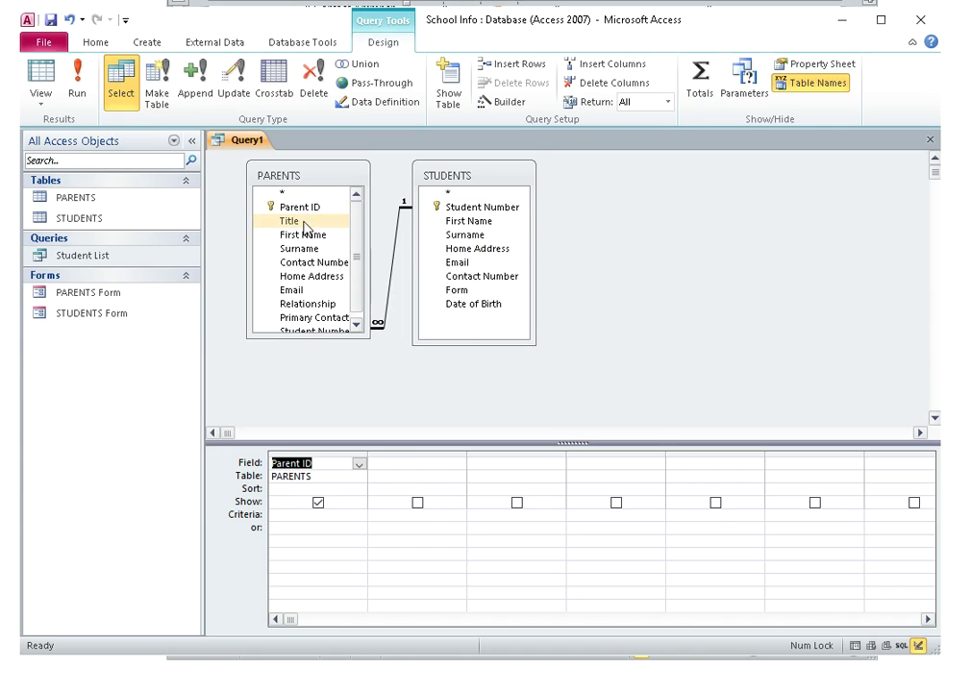
double_click(304, 222)
double_click(310, 236)
click(300, 250)
double_click(300, 250)
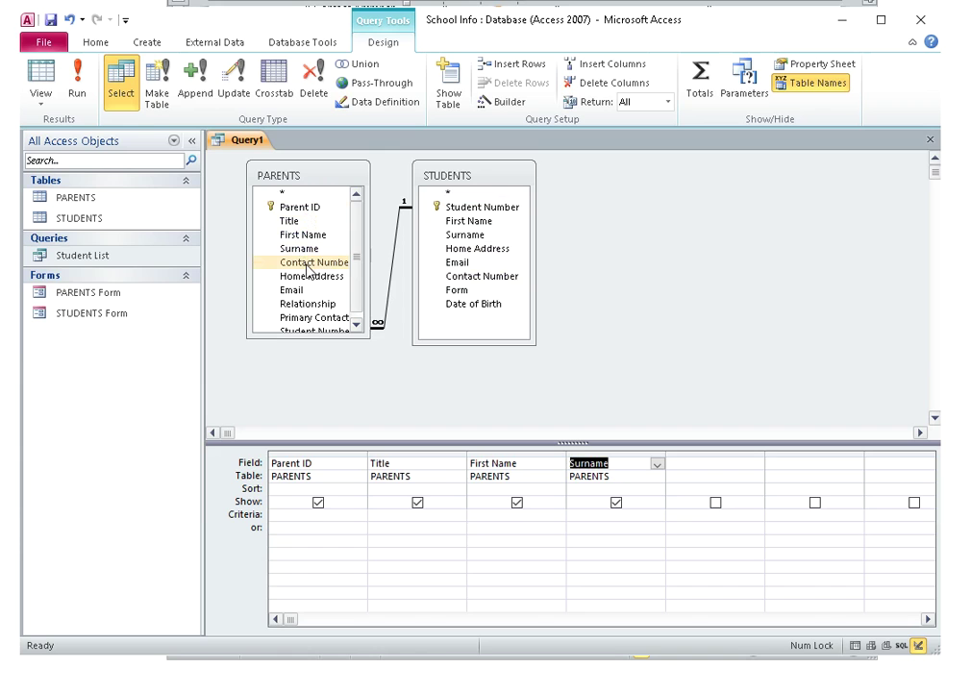
Check the remaining PARENTS fields against the plan and close the new query without saving it.
click(505, 3)
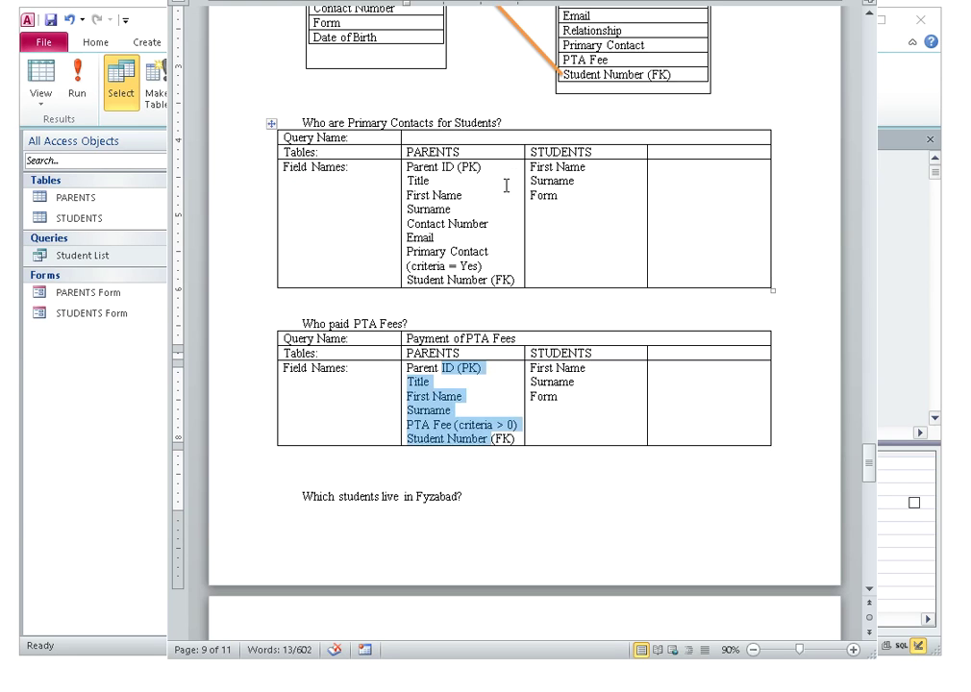
click(88, 519)
scroll(288, 308, down, 1)
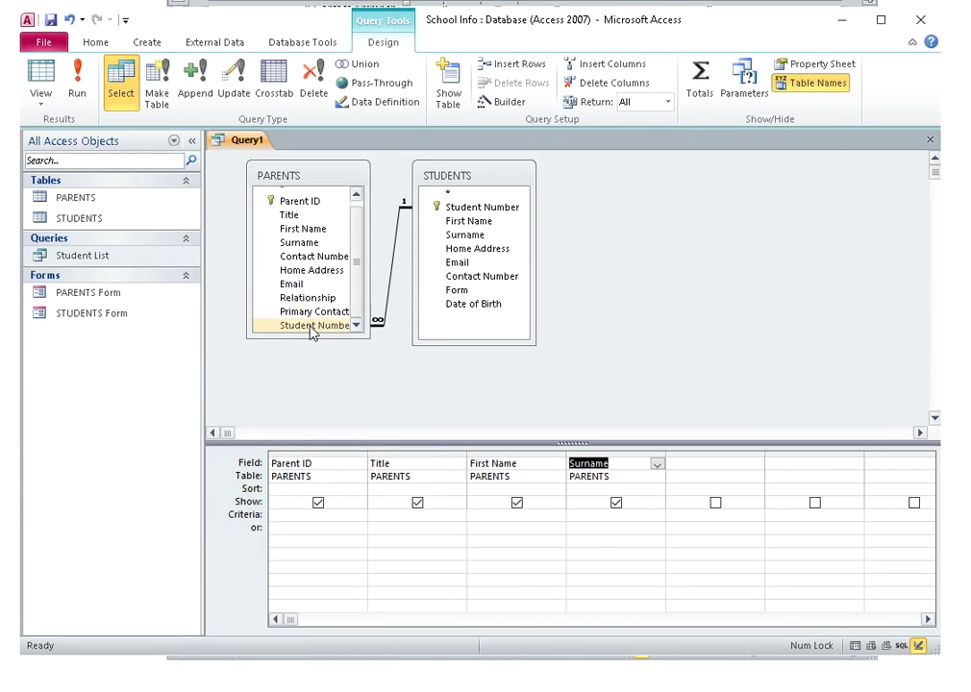
scroll(320, 296, up, 1)
scroll(321, 289, down, 1)
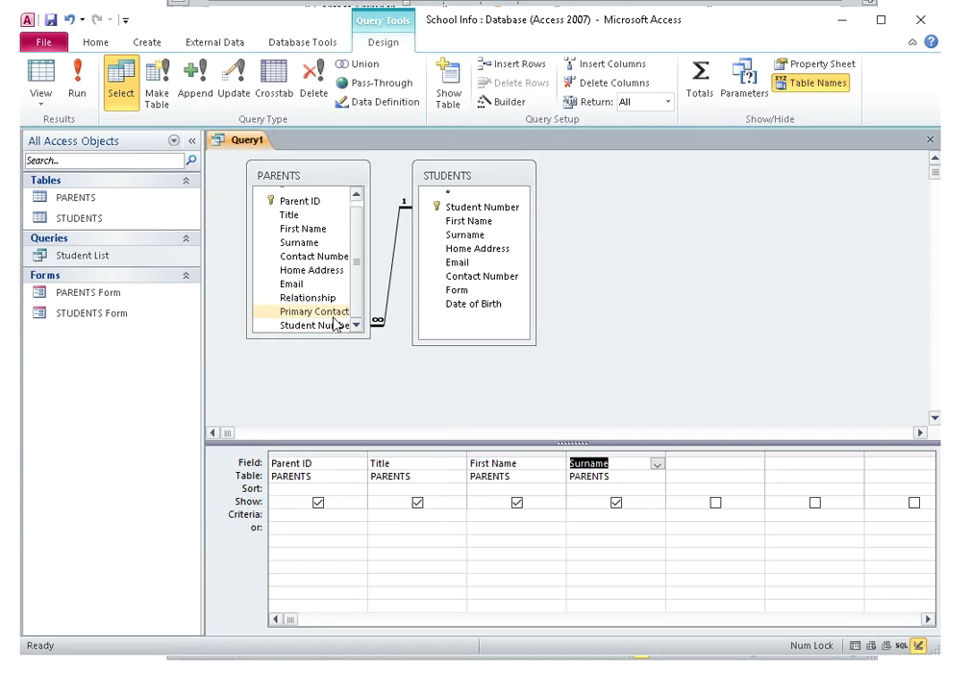
click(931, 144)
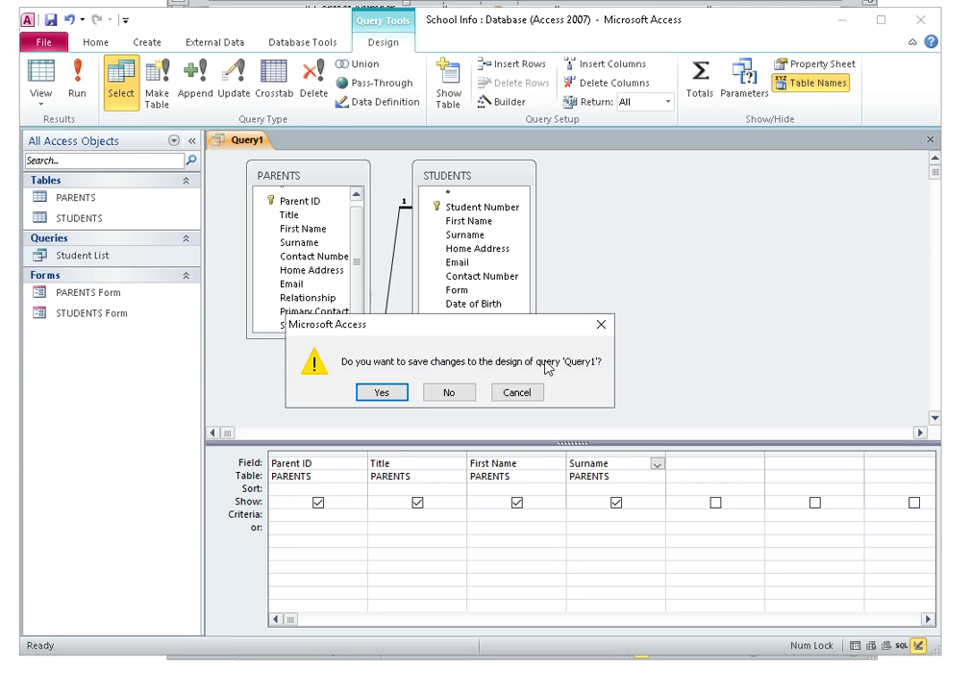
click(441, 396)
Review the Primary Contacts plan in Word and create a new query design in Access with the PARENTS and STUDENTS tables.
click(431, 3)
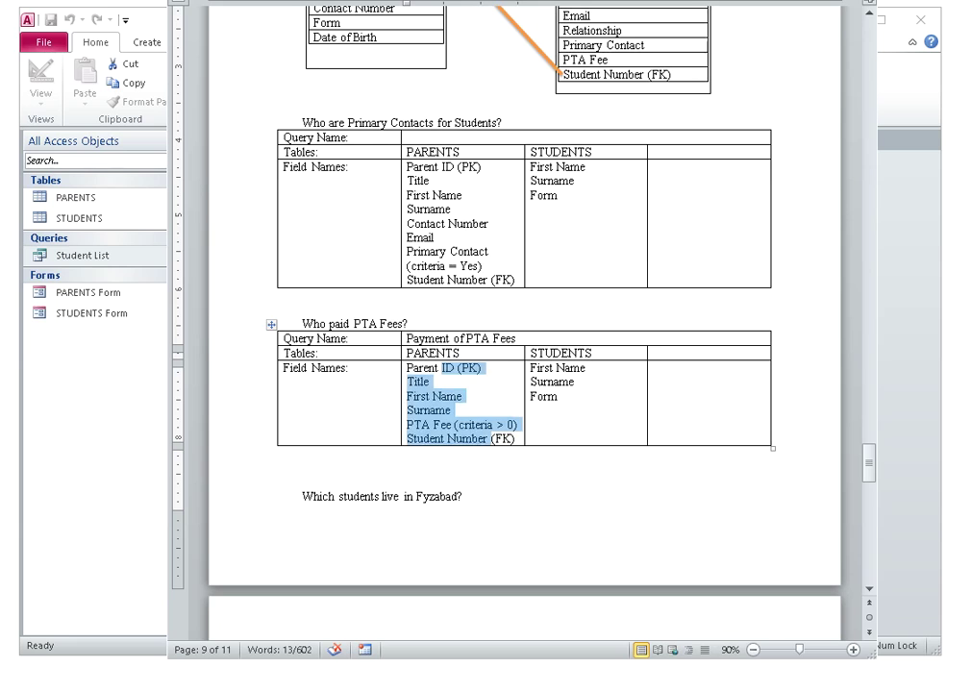
drag(435, 195, 405, 209)
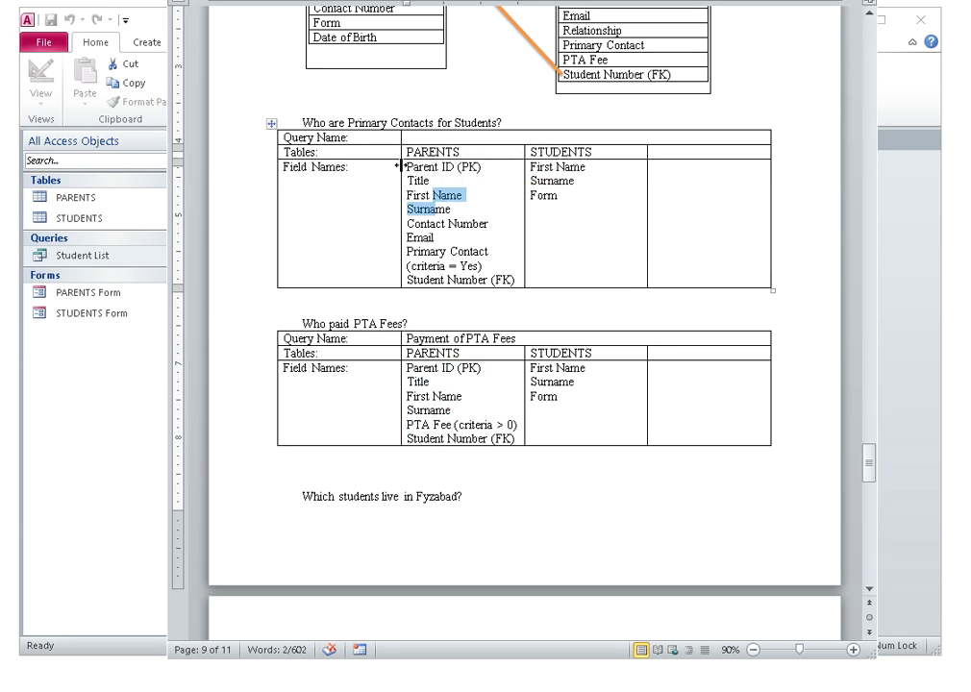
click(413, 167)
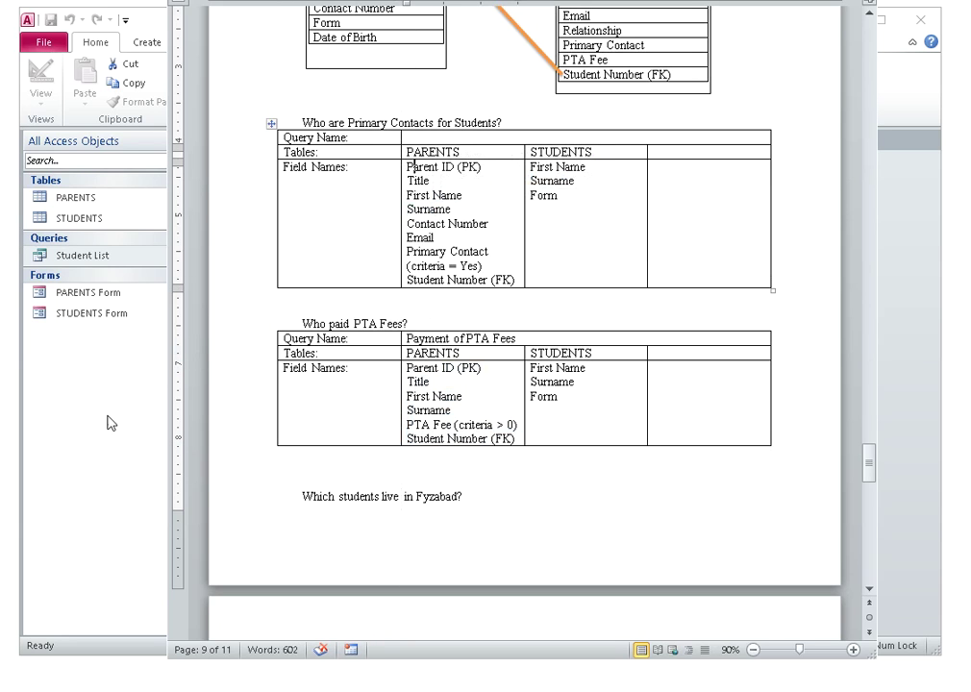
click(161, 257)
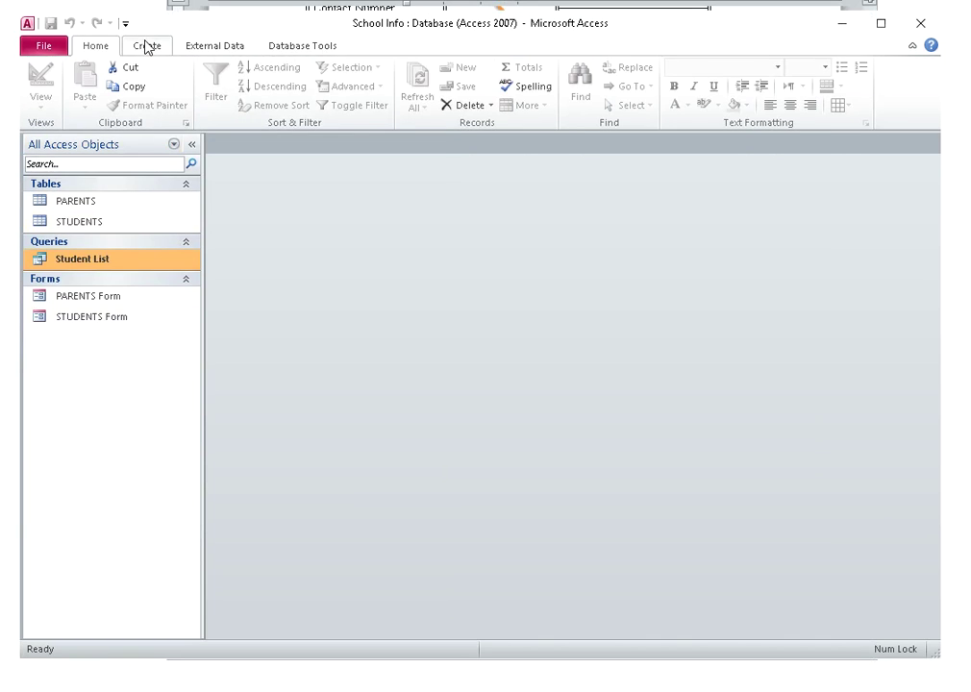
click(147, 42)
click(273, 88)
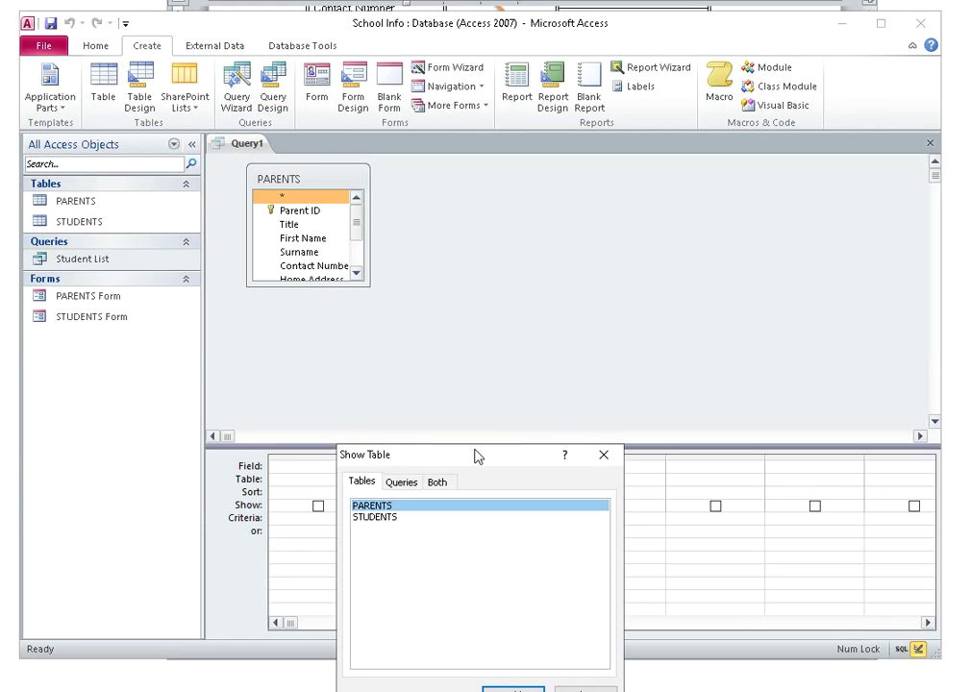
drag(475, 451, 462, 308)
click(383, 360)
click(503, 539)
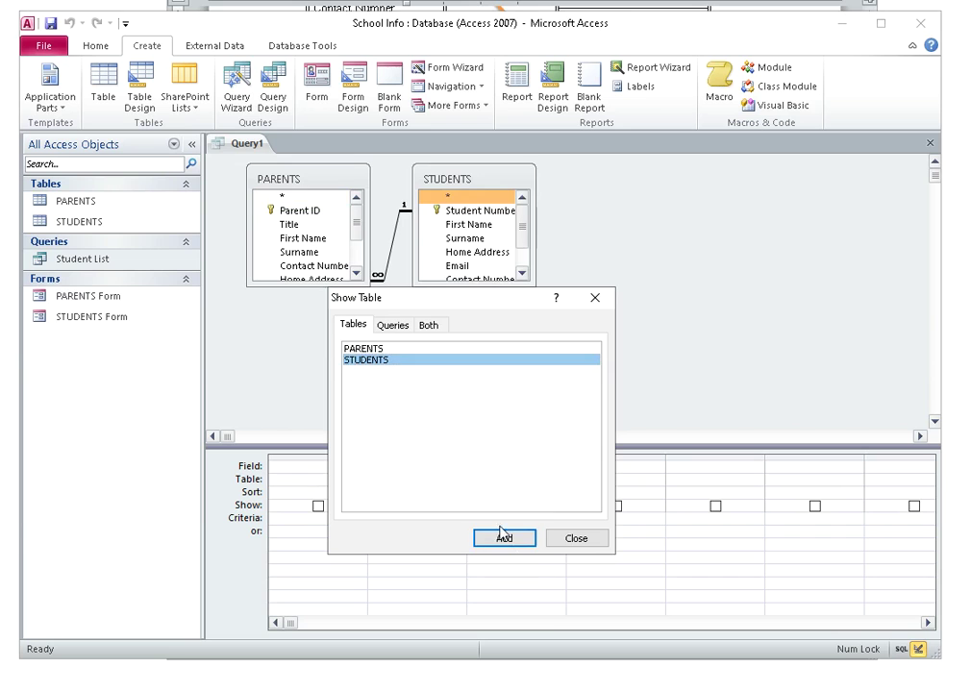
click(576, 538)
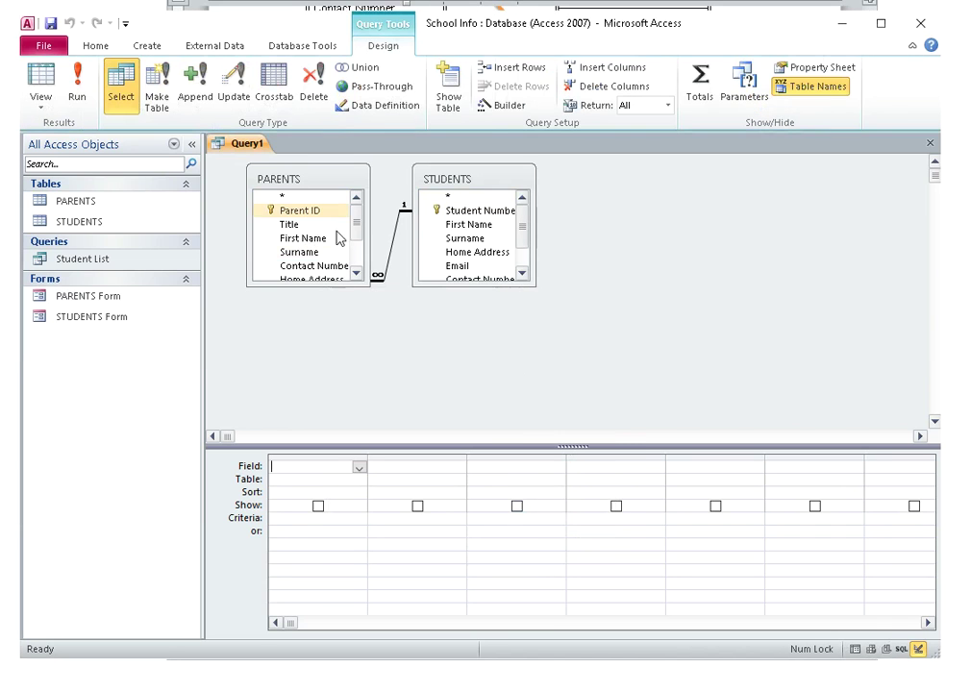
Following the Primary Contacts plan, add Parent ID, Title, First Name, Surname and Contact Number from PARENTS to the query.
key(alt+Tab)
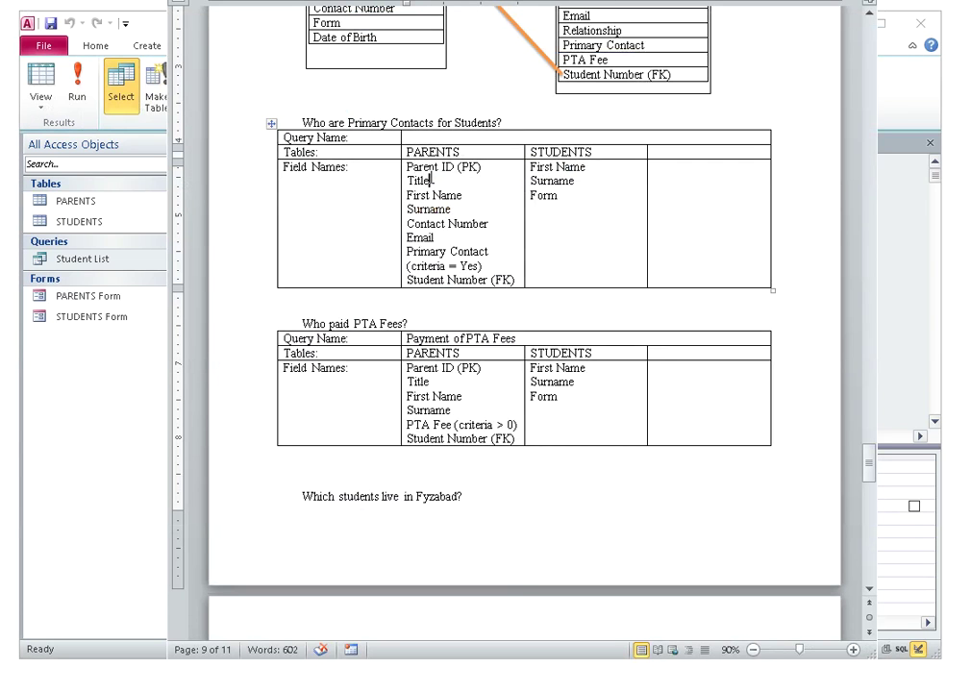
drag(406, 167, 511, 280)
drag(529, 180, 579, 208)
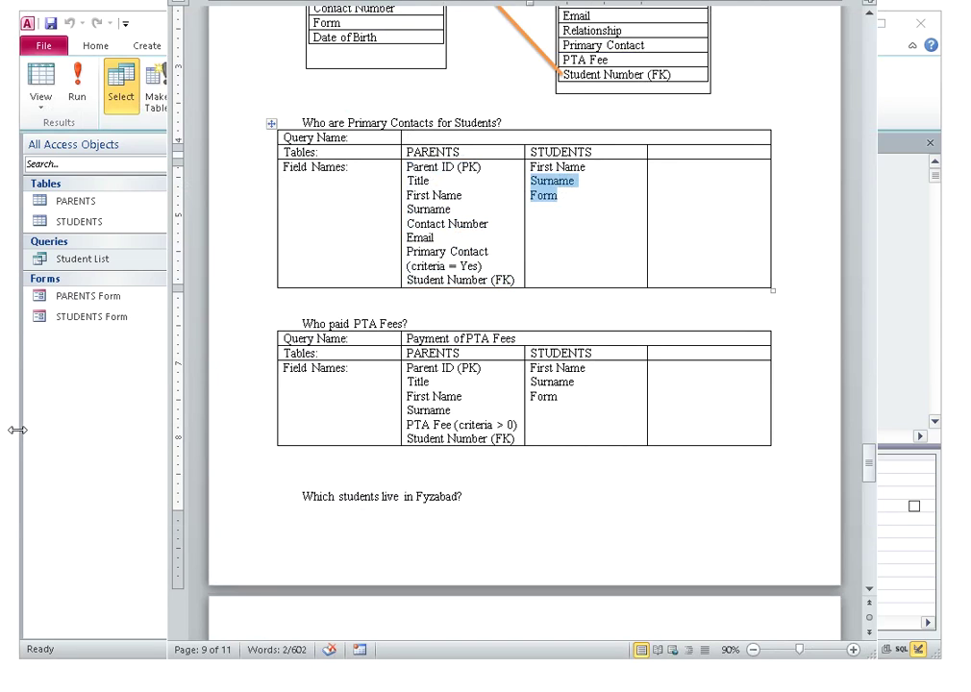
click(10, 365)
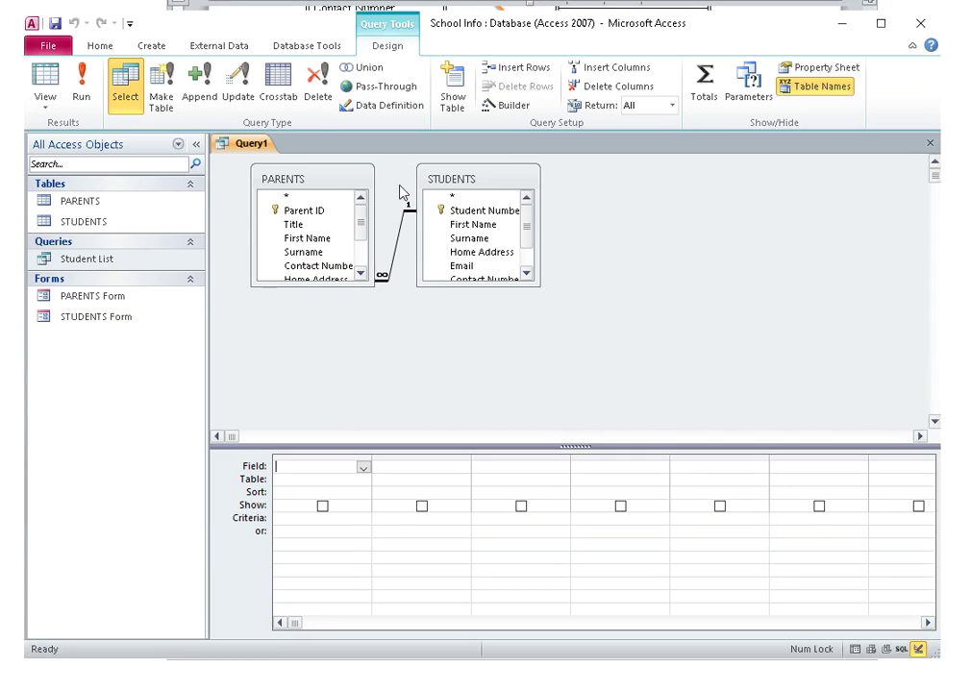
double_click(324, 212)
double_click(310, 227)
double_click(310, 238)
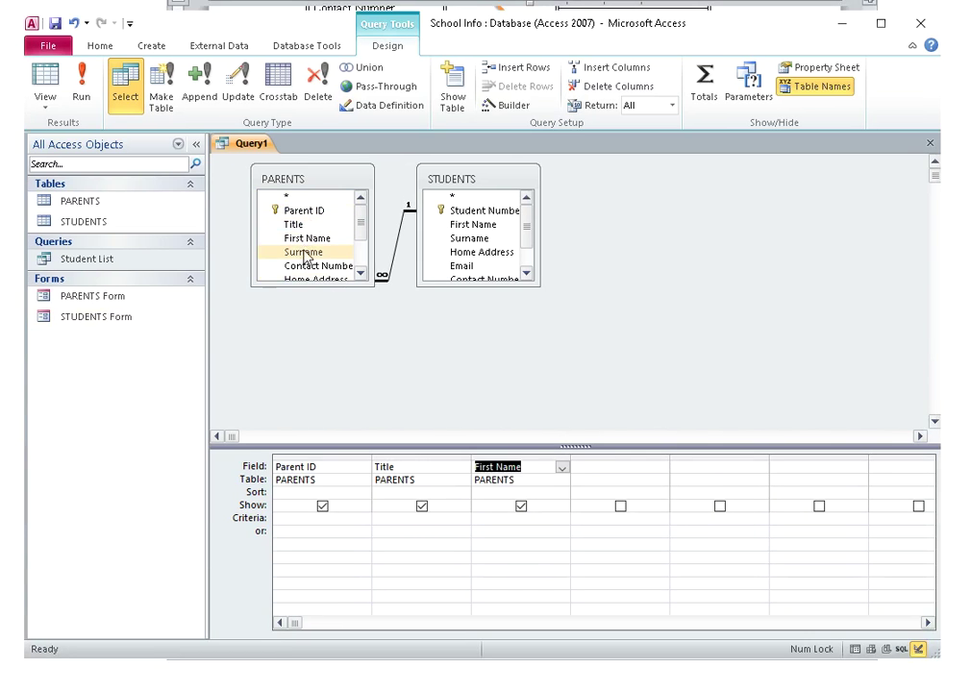
double_click(307, 252)
drag(323, 288, 318, 374)
double_click(311, 267)
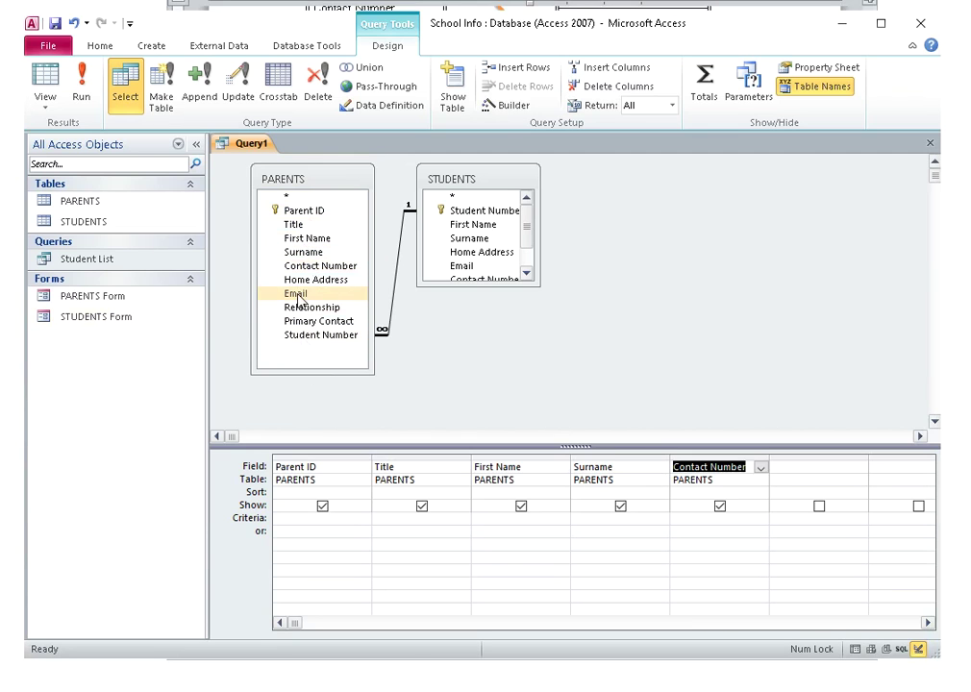
Add Email, Relationship and Primary Contact from PARENTS, plus Student Number, First Name and Surname from STUDENTS, to the query.
double_click(298, 293)
double_click(301, 309)
click(308, 327)
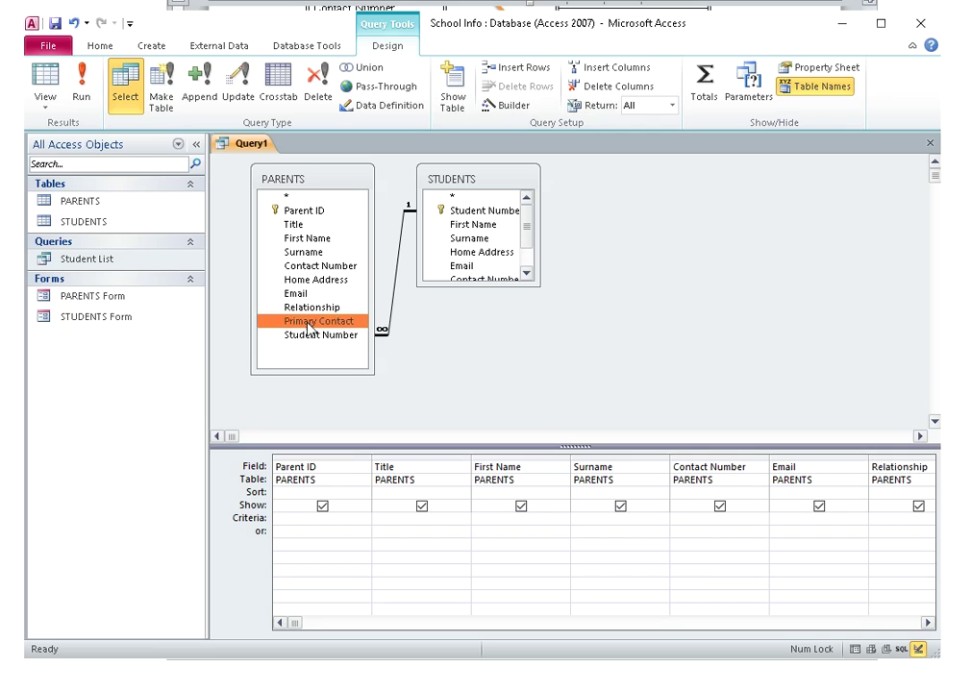
click(498, 212)
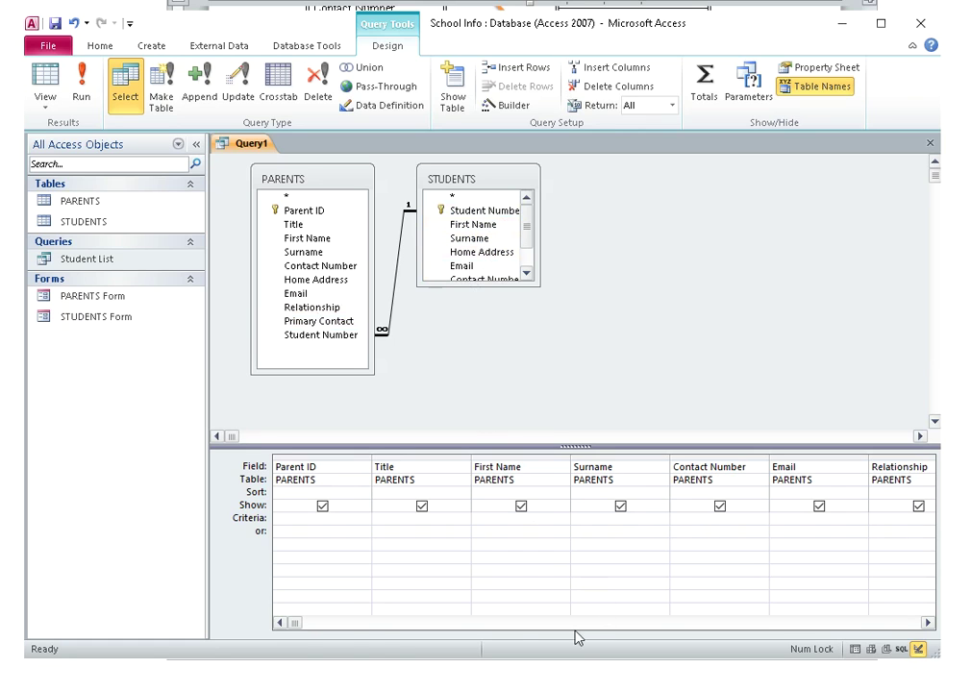
Remove the STUDENTS Student Number column from the query and add Student Number from PARENTS instead.
click(929, 624)
click(928, 623)
click(929, 623)
click(928, 623)
click(929, 623)
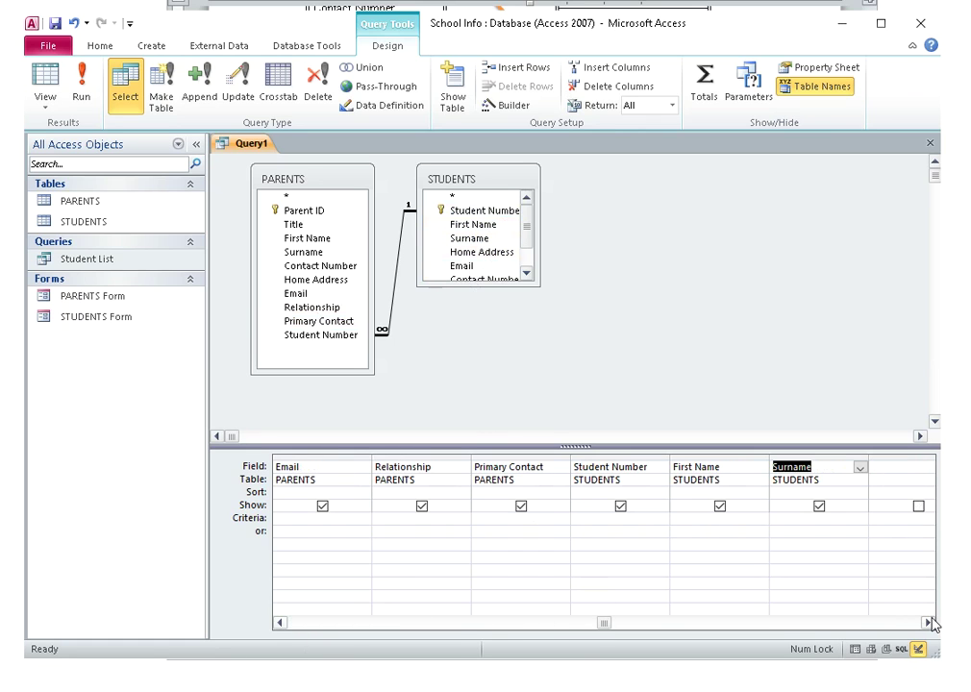
click(638, 455)
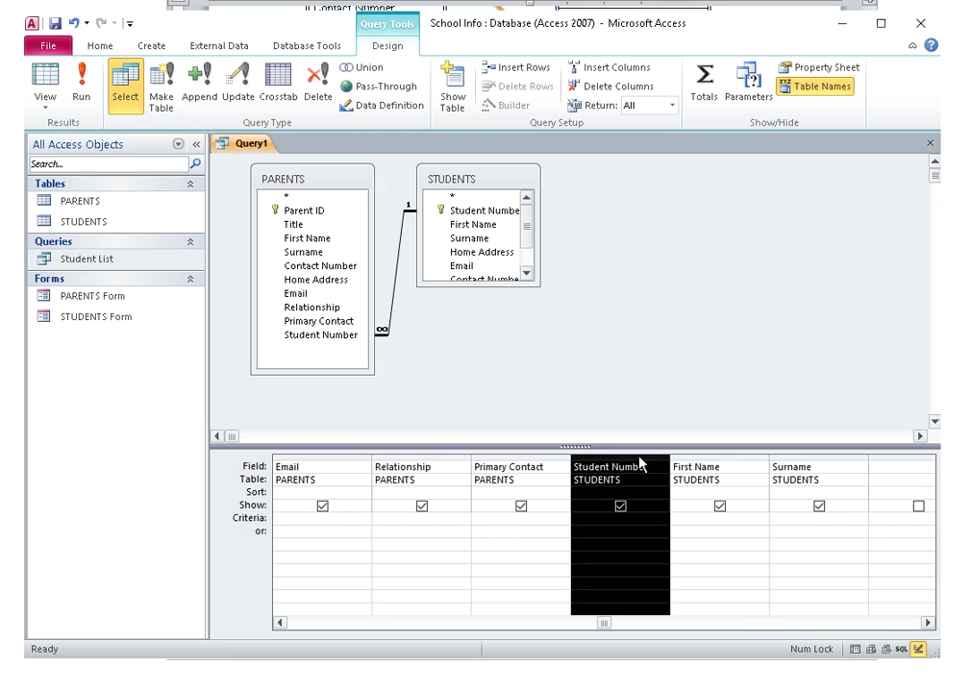
right_click(640, 461)
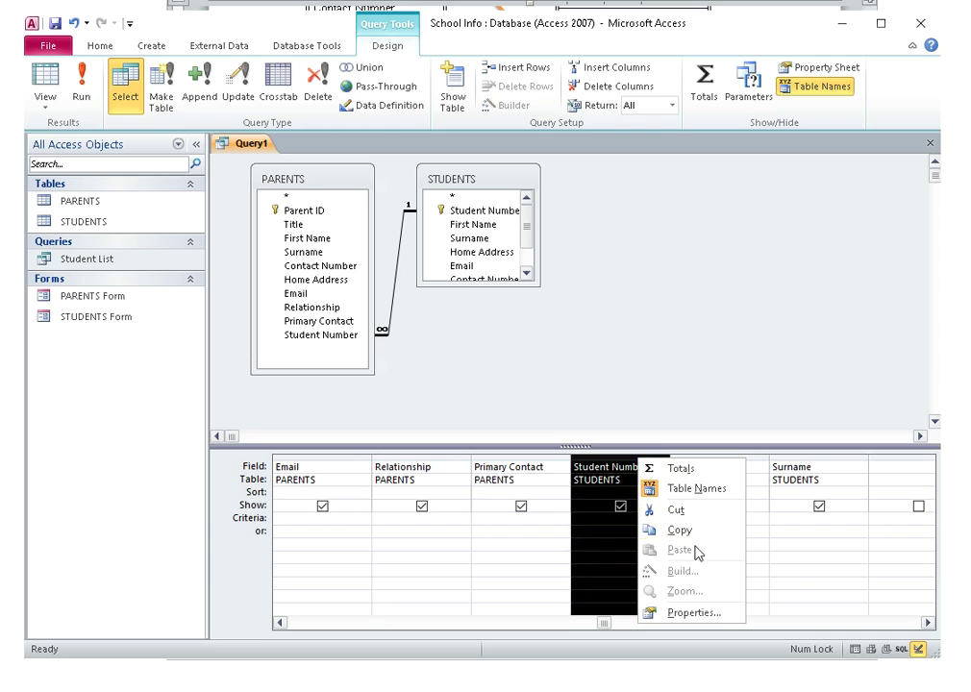
click(691, 513)
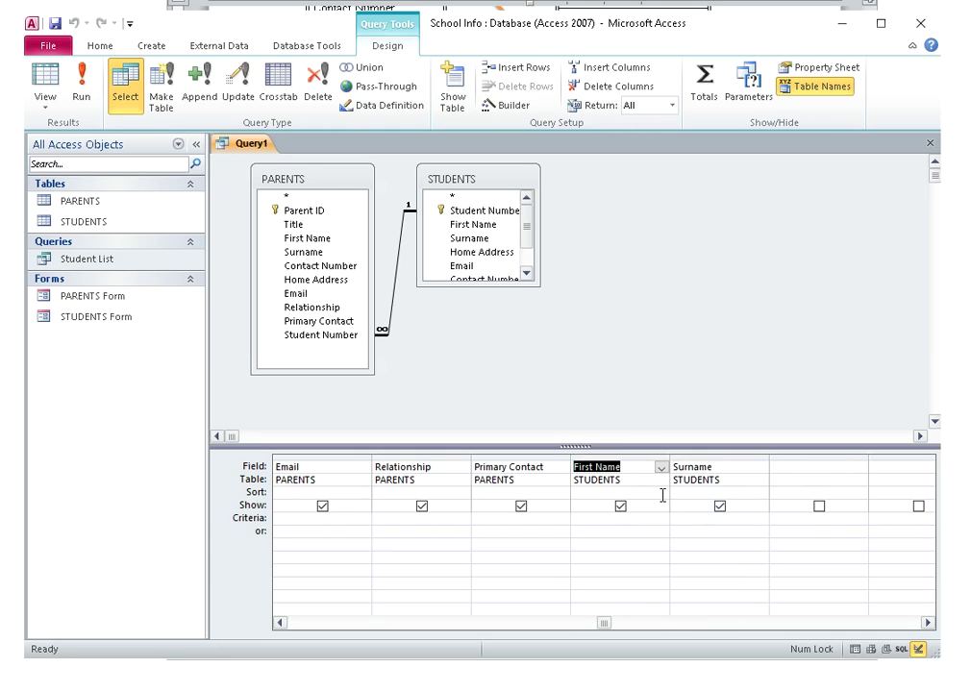
double_click(324, 343)
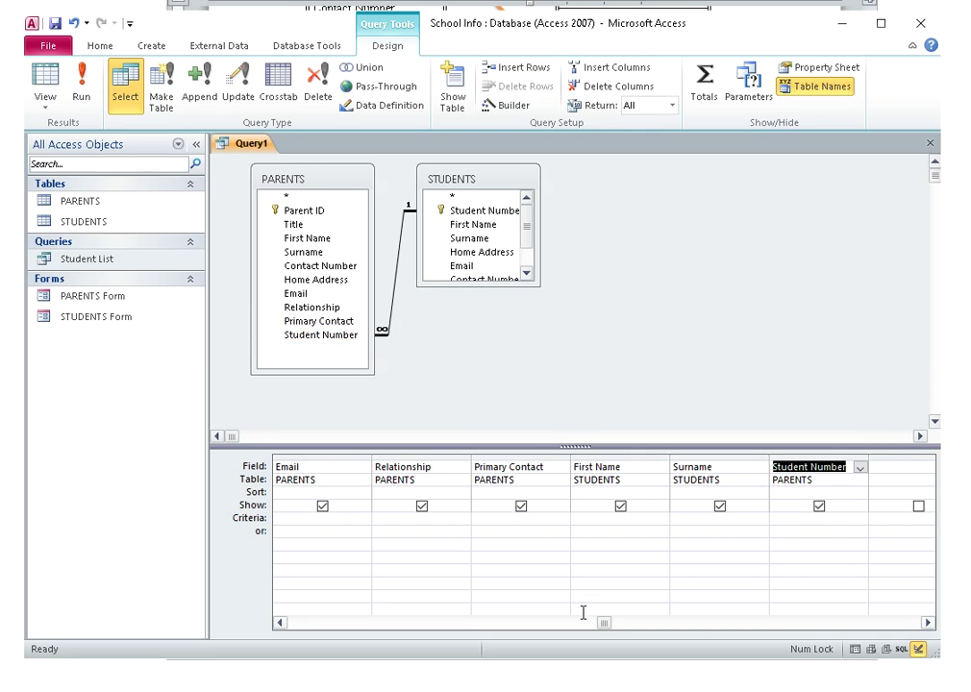
Check the plan in Word and set the criteria of the Primary Contact field to =Yes in the Access query.
click(280, 623)
click(280, 623)
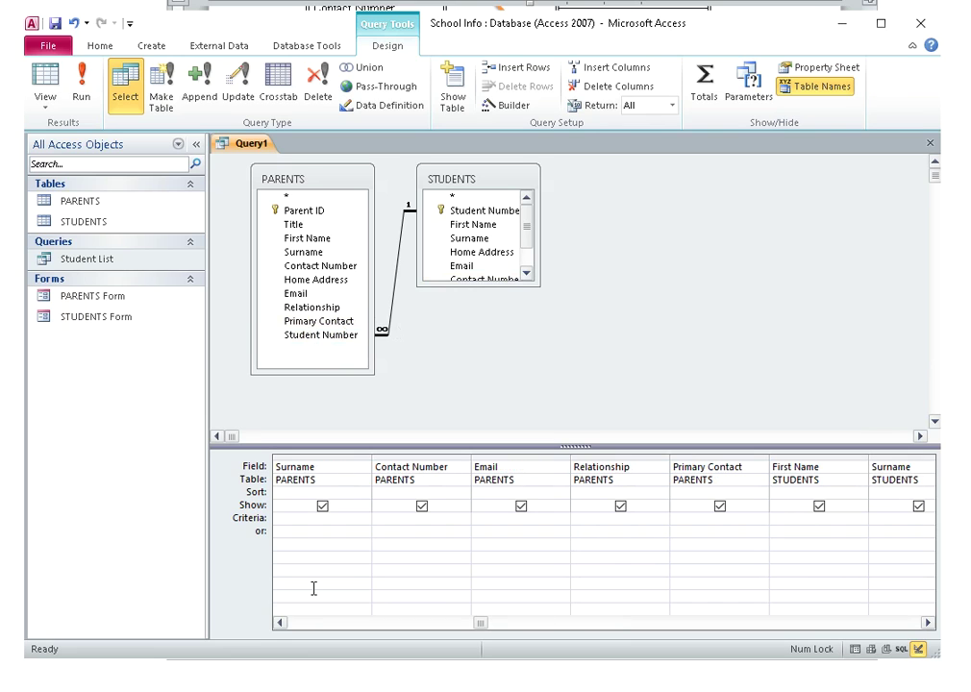
key(alt+Tab)
click(535, 195)
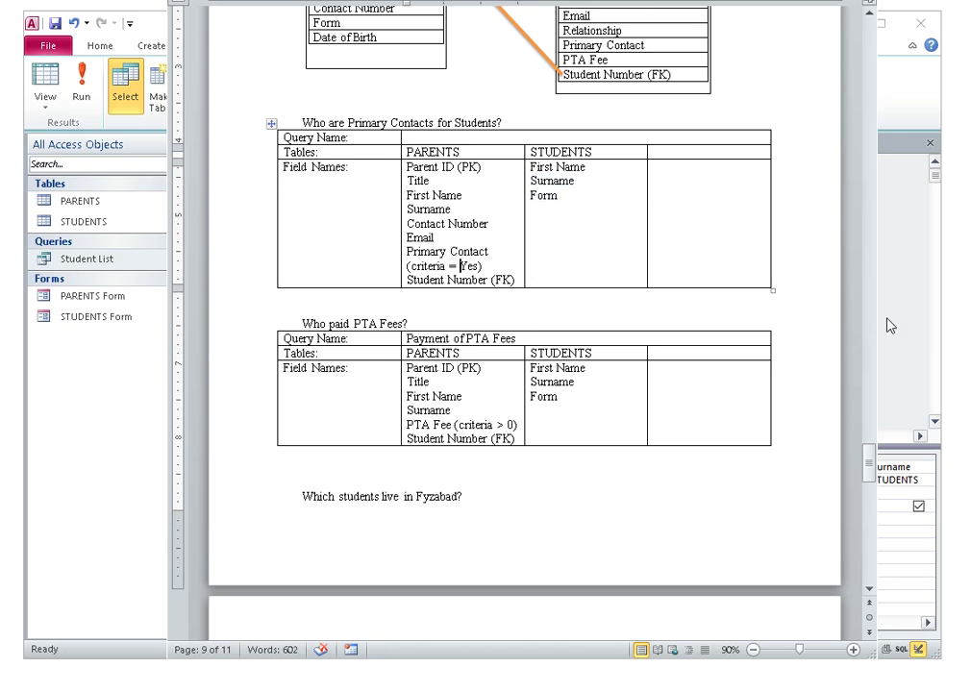
click(921, 217)
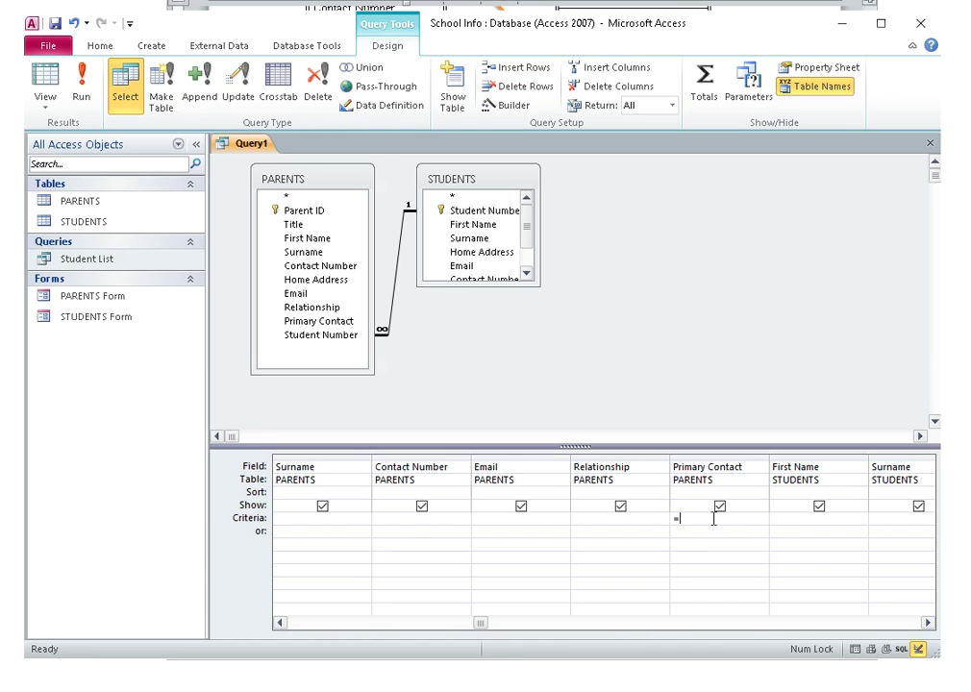
text(Yes)
Close the query, choosing to save it, and enter Primary Contacts for Students as the query name in the Word plan.
click(930, 142)
click(382, 392)
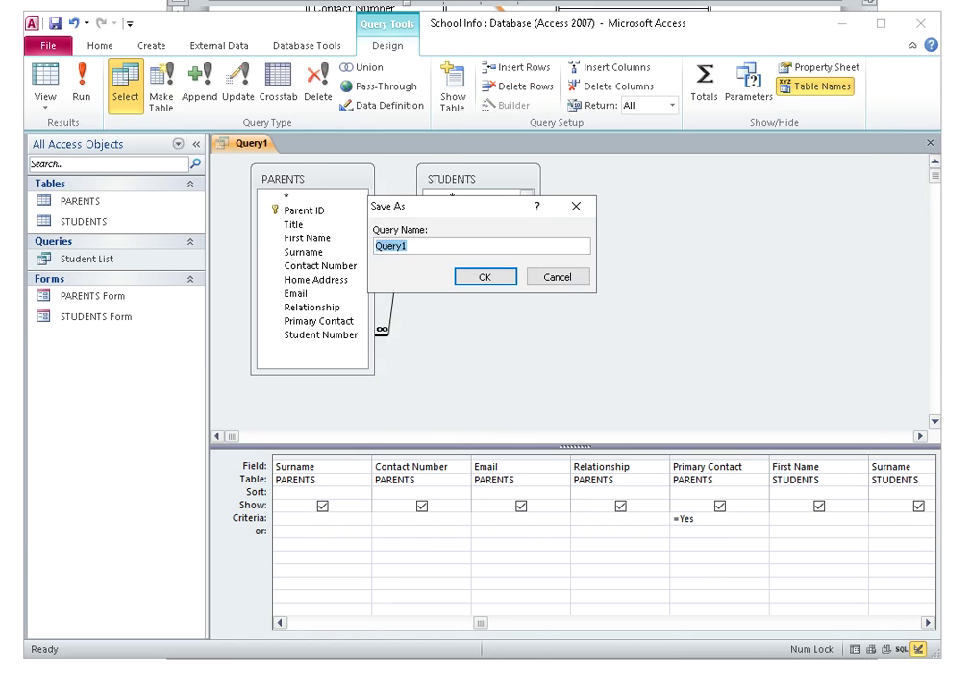
key(alt+Tab)
click(427, 128)
click(426, 140)
text(P)
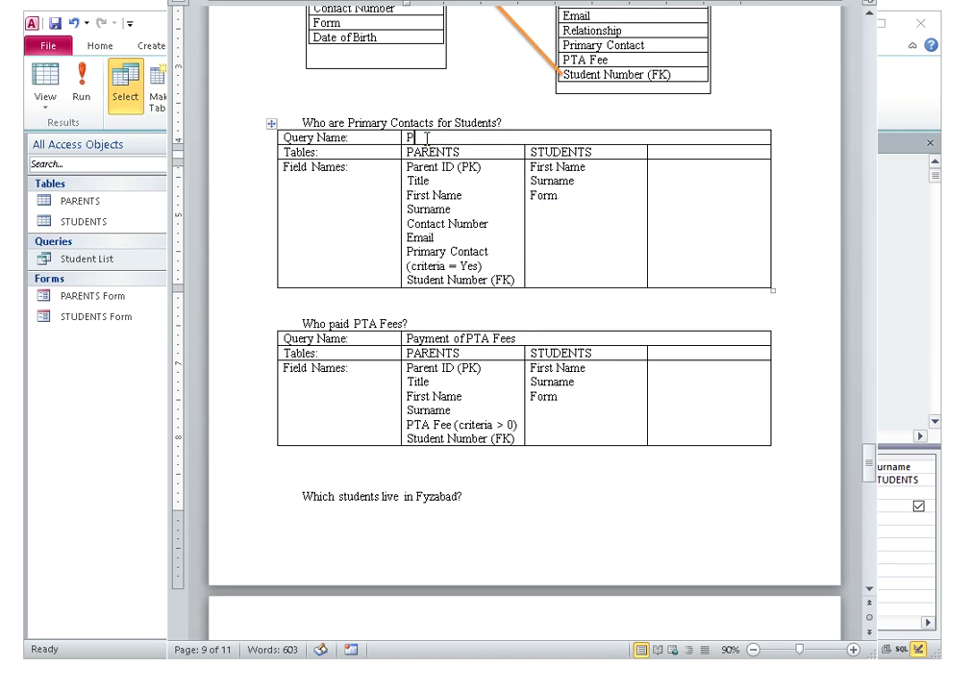
text(rimary Contacts for Students)
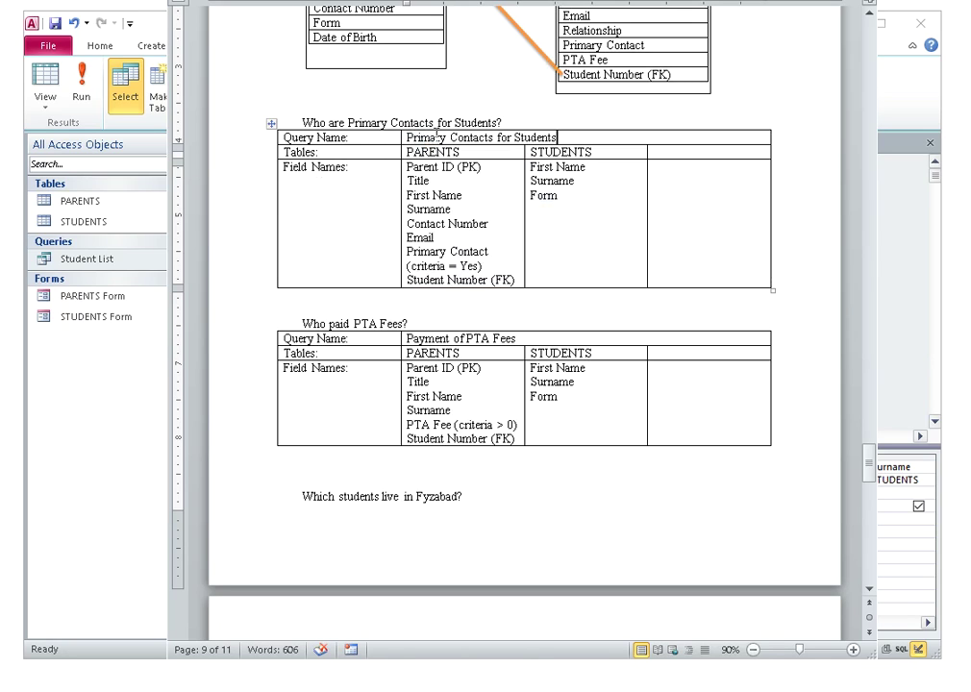
Return to Access and save the query as Primary Contacts for Students.
click(925, 158)
key(ctrl+s)
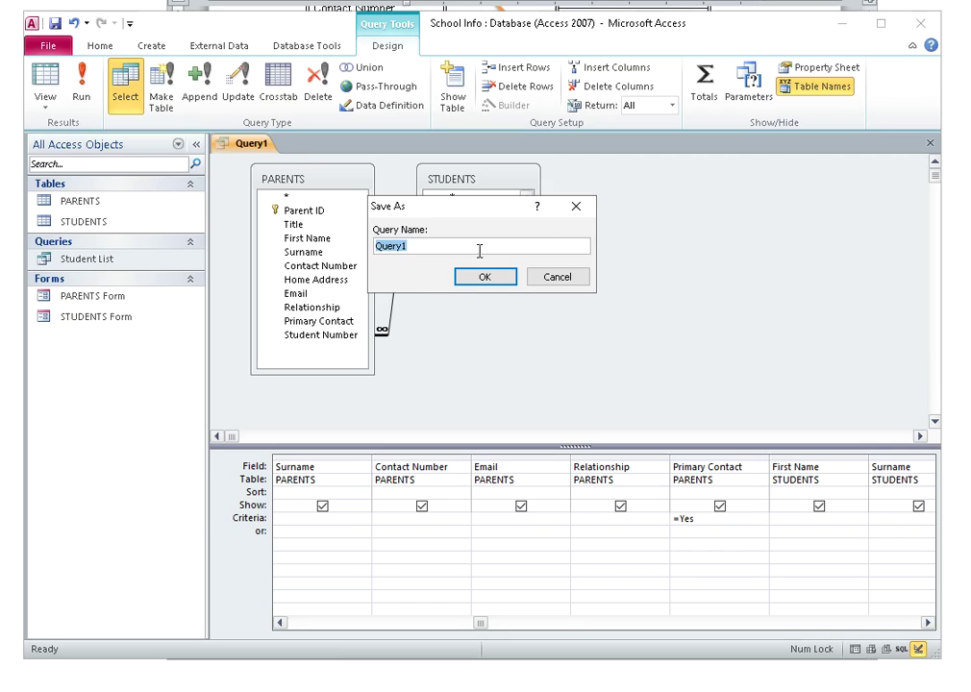
text(Primary Contacts for Stud)
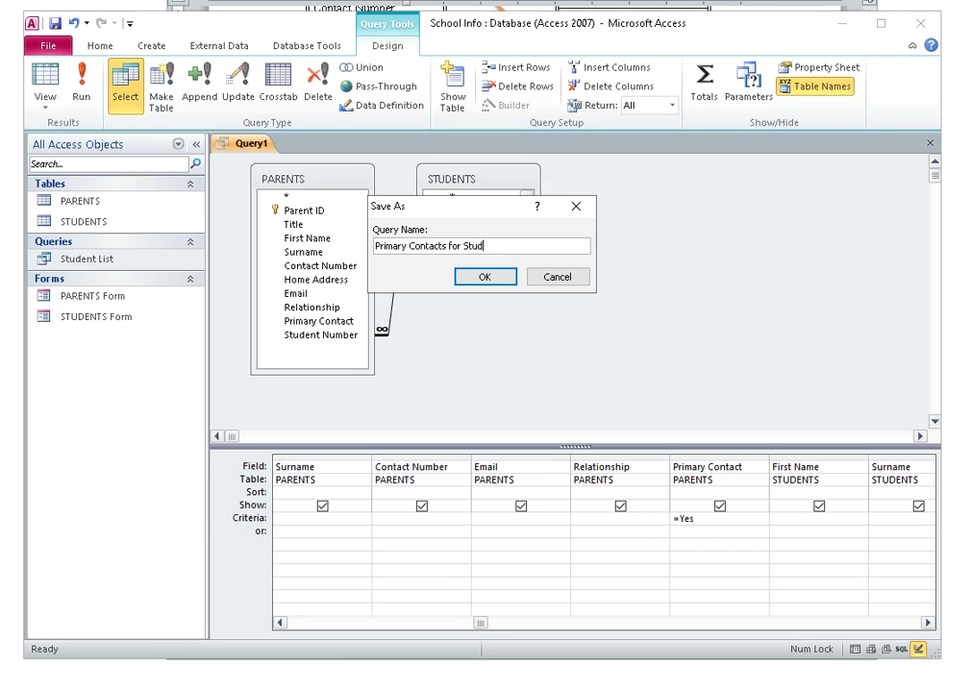
click(484, 277)
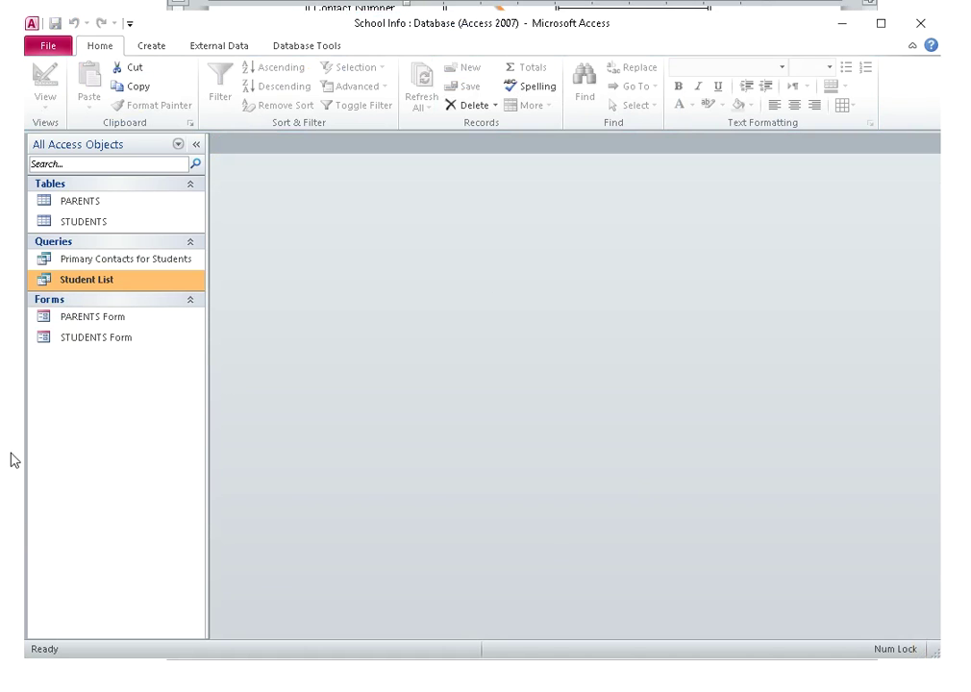
Open the Primary Contacts for Students query, compare its records with the PARENTS table, and close both.
double_click(118, 262)
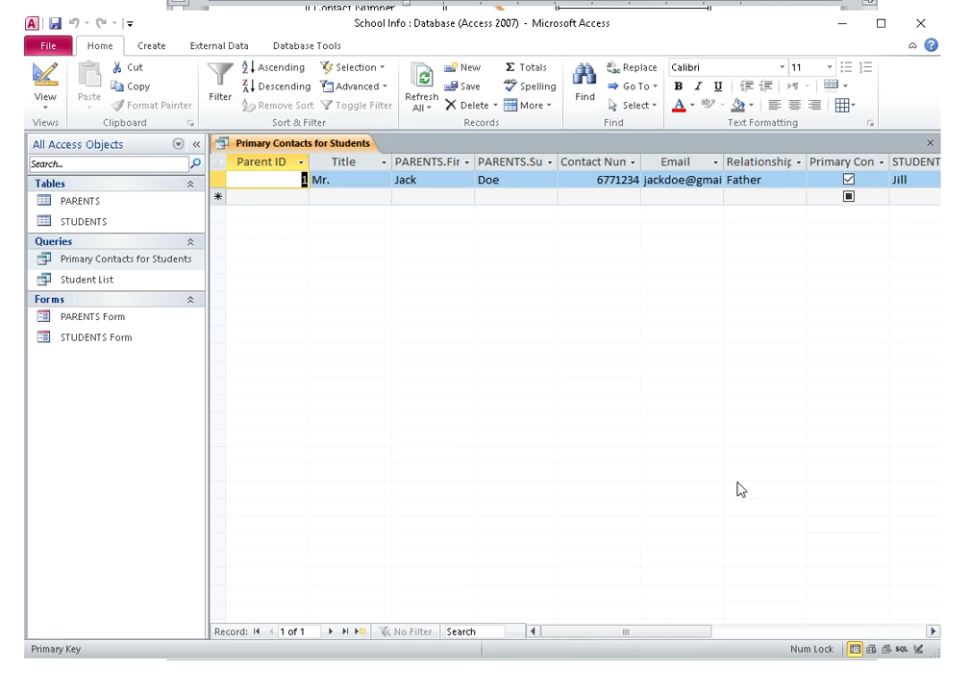
drag(620, 631, 512, 325)
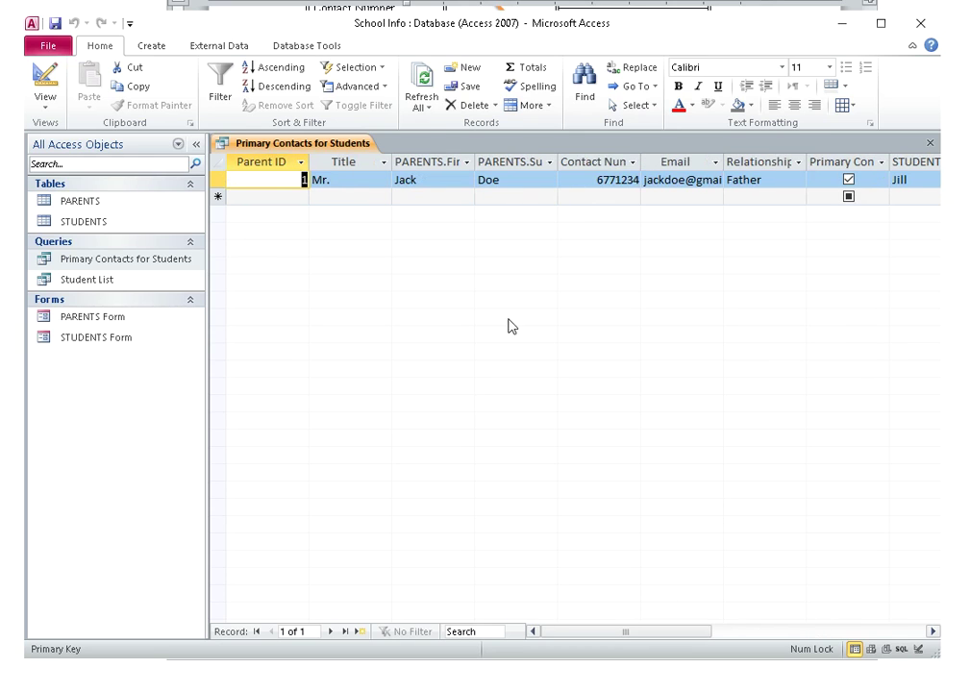
click(110, 203)
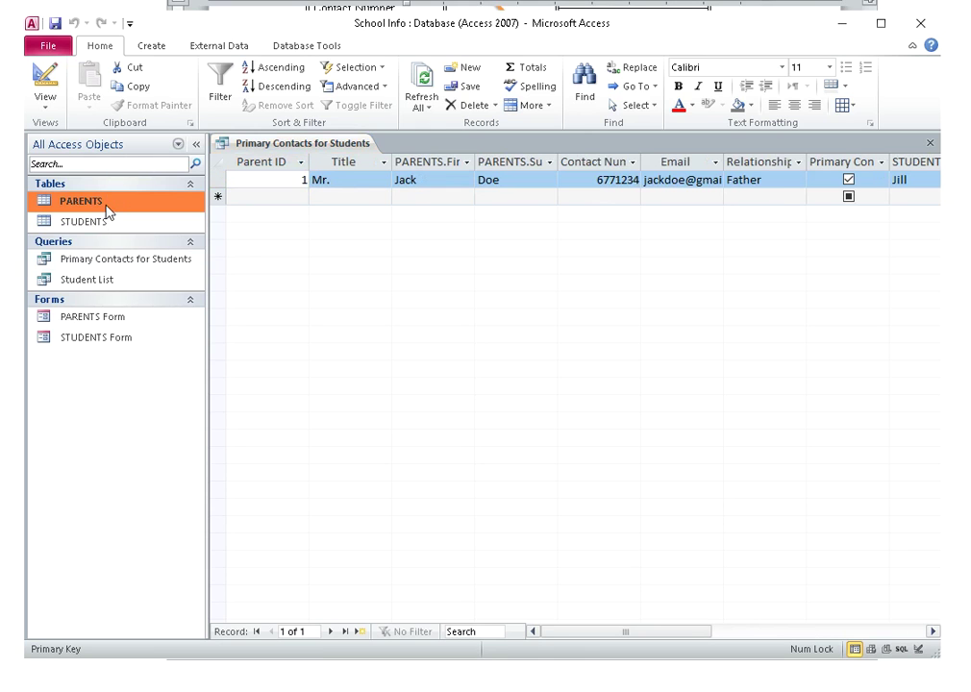
double_click(110, 203)
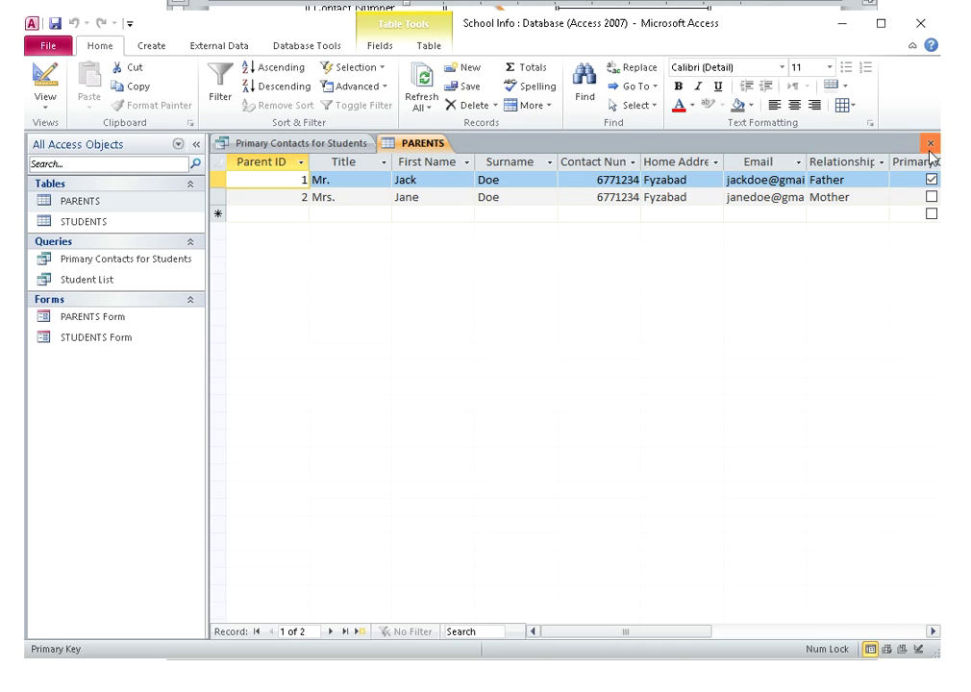
click(931, 141)
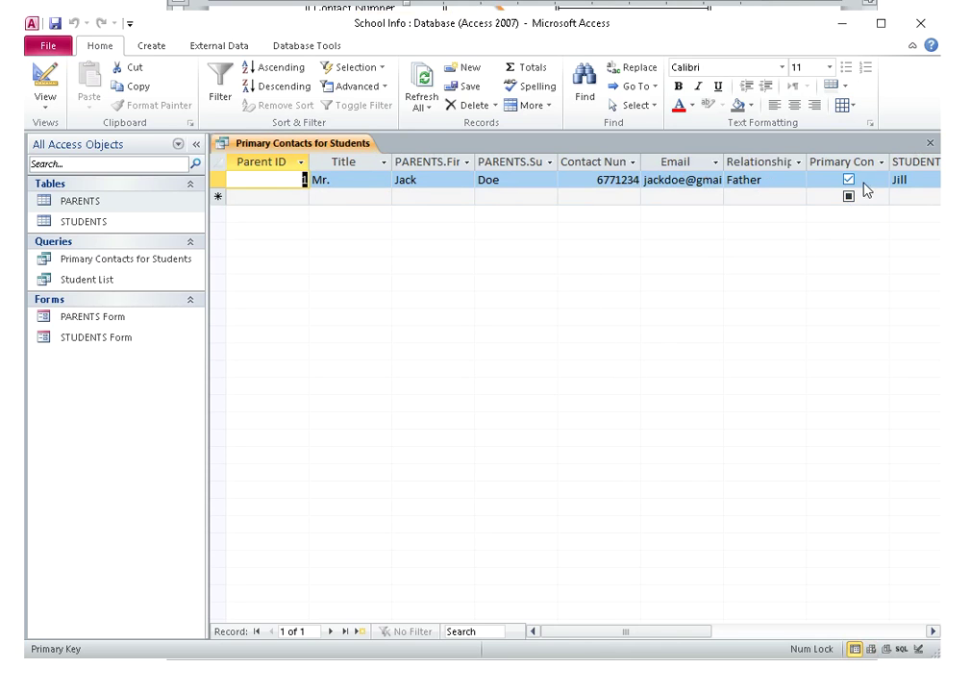
click(932, 143)
Switch to the School Info database in LibreOffice Base and create a query design with the PARENTS and STUDENTS tables.
click(844, 24)
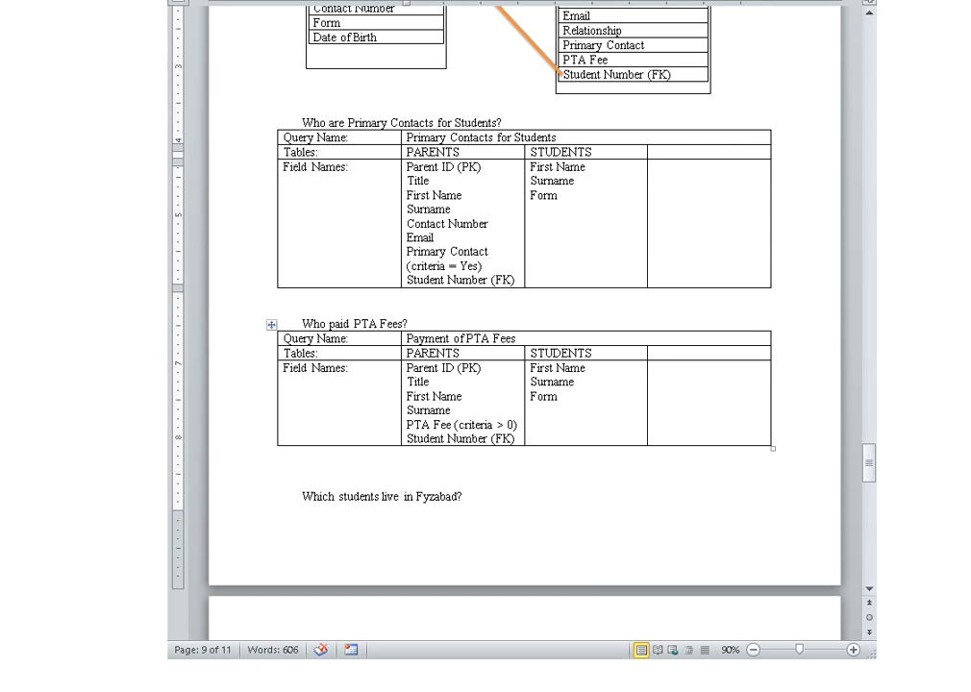
key(alt+Tab)
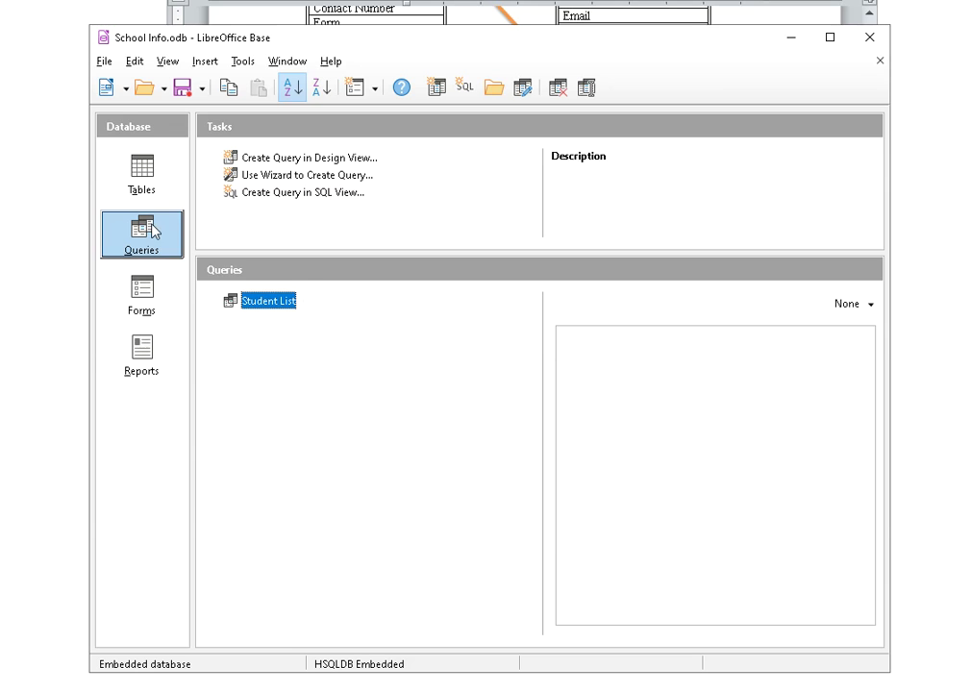
click(300, 160)
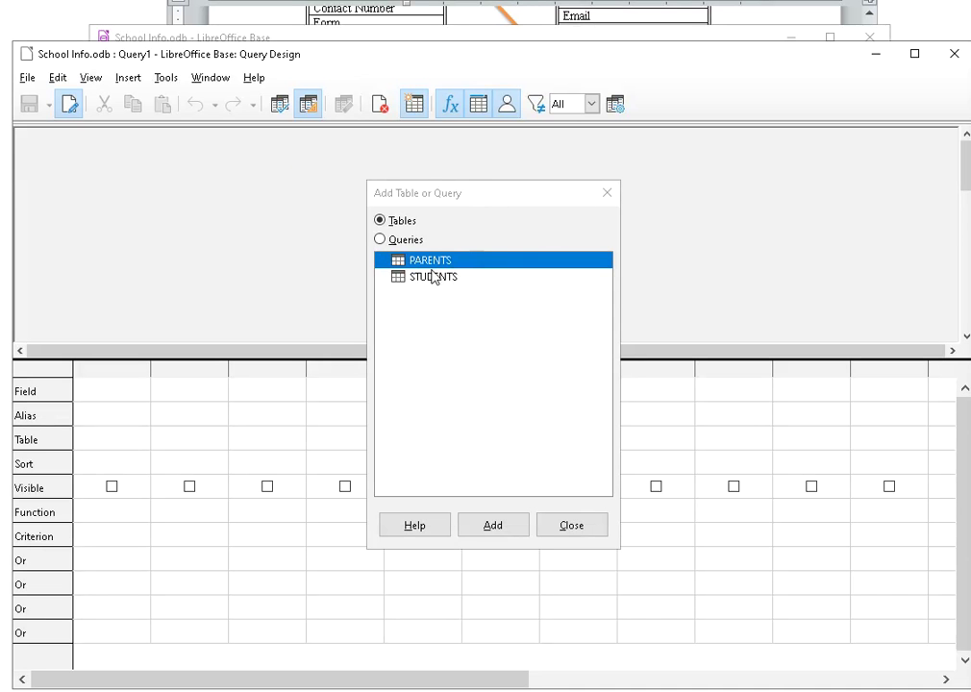
click(492, 525)
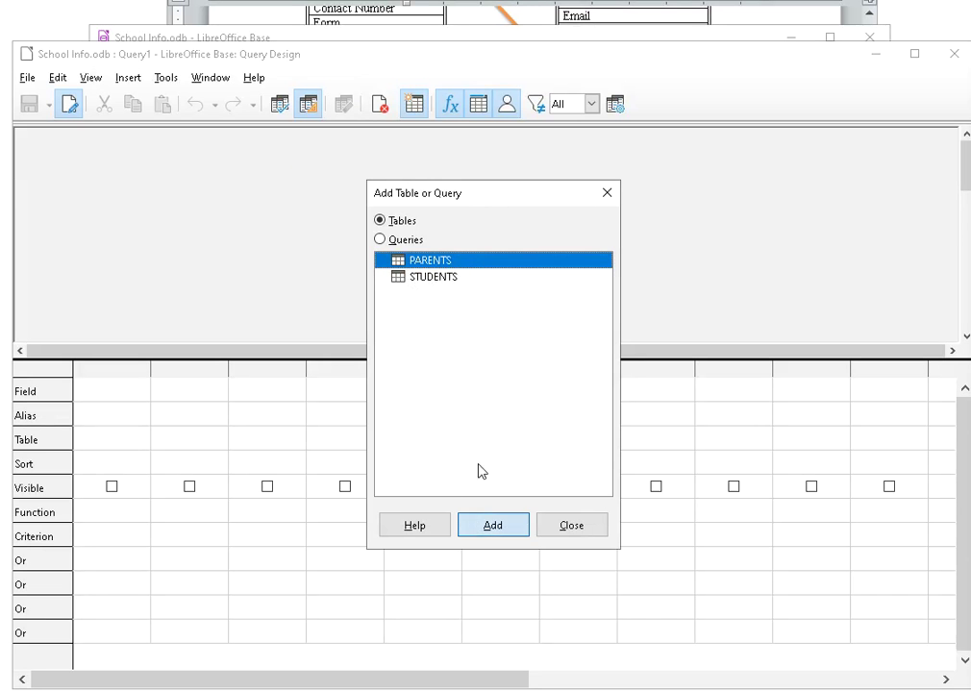
click(429, 279)
click(496, 528)
click(589, 528)
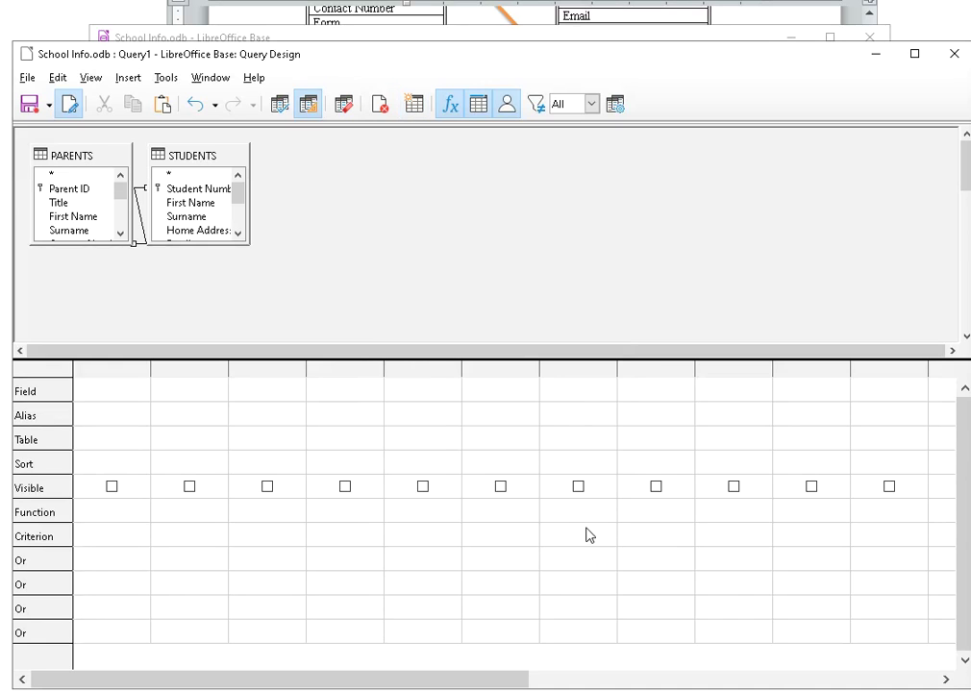
Add Parent ID, Title, First Name, Surname and Contact Number from PARENTS to the LibreOffice Base query.
click(94, 239)
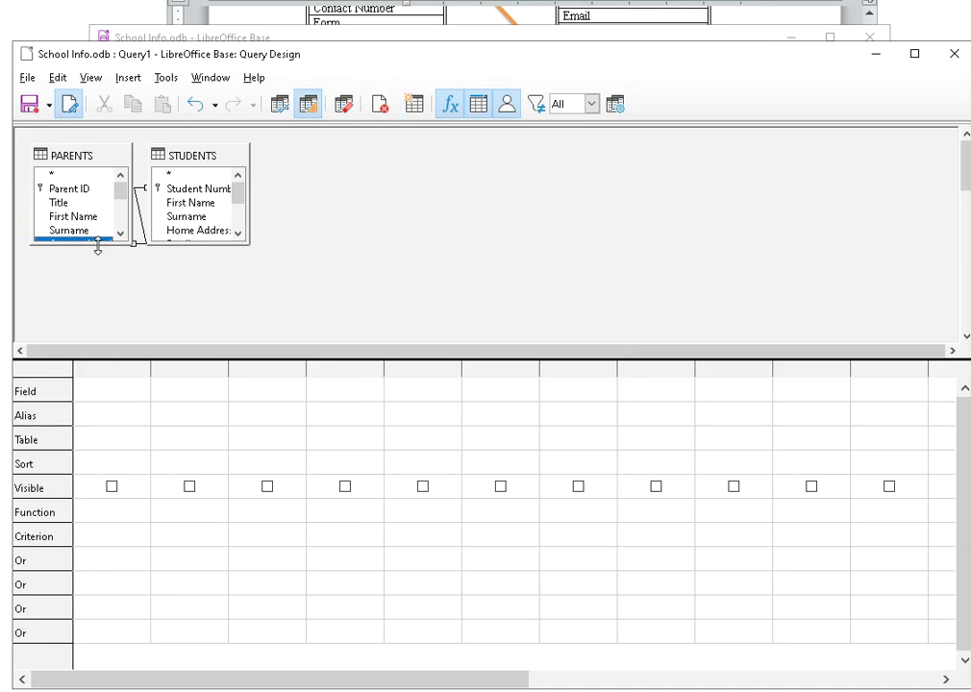
double_click(69, 191)
double_click(63, 203)
double_click(67, 216)
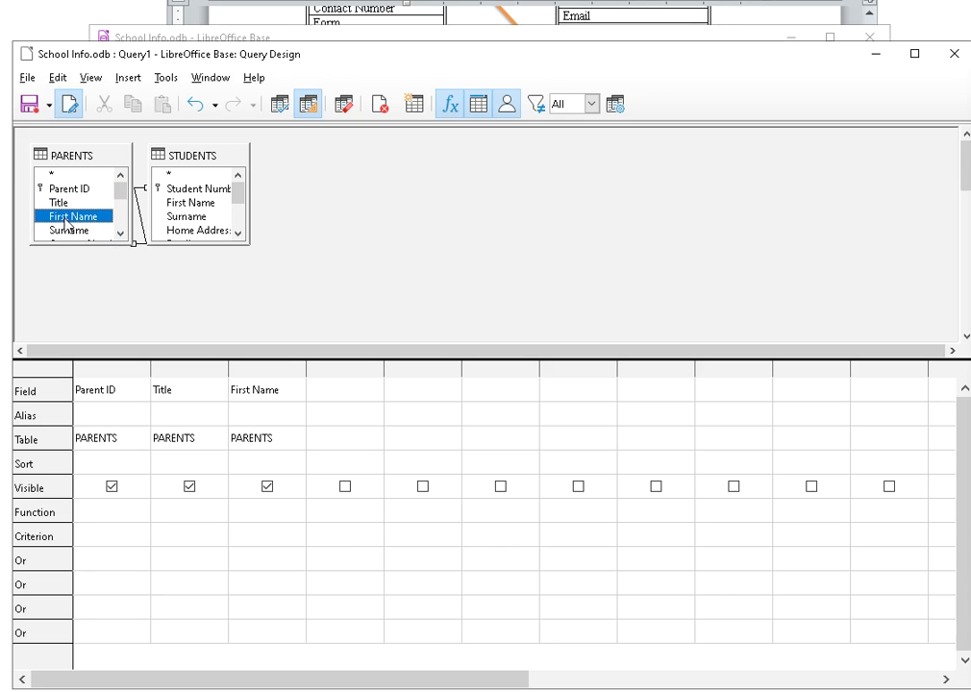
double_click(67, 231)
click(121, 233)
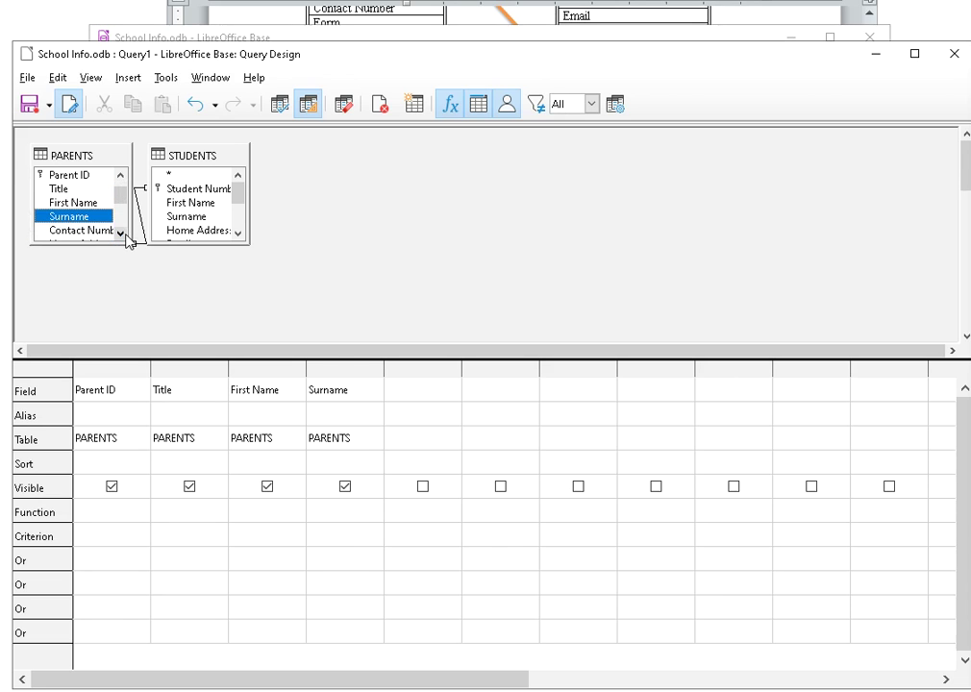
click(121, 233)
click(121, 233)
double_click(59, 202)
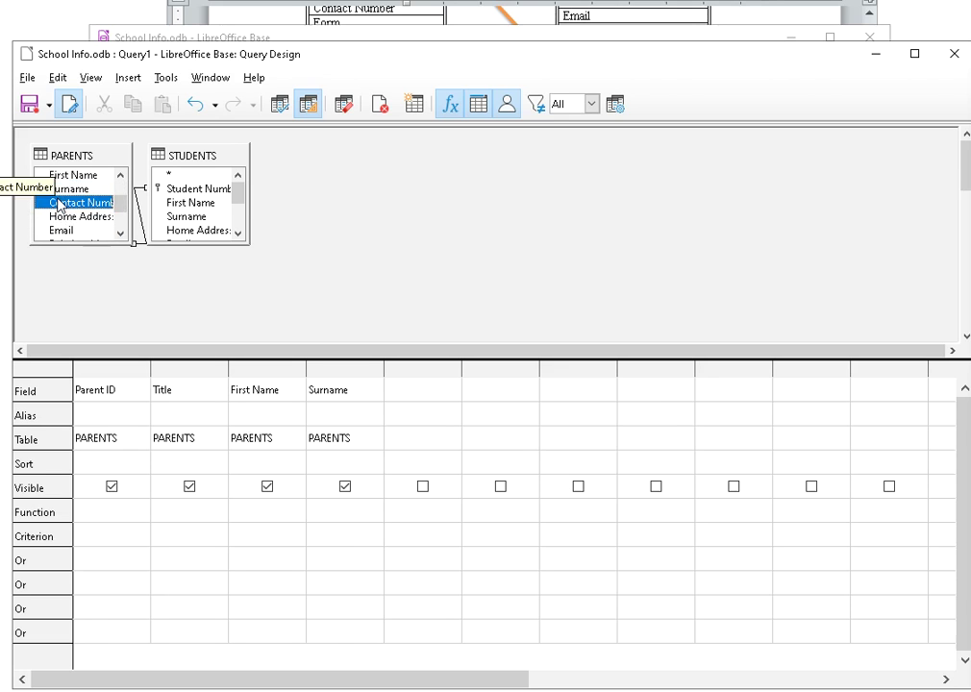
click(56, 217)
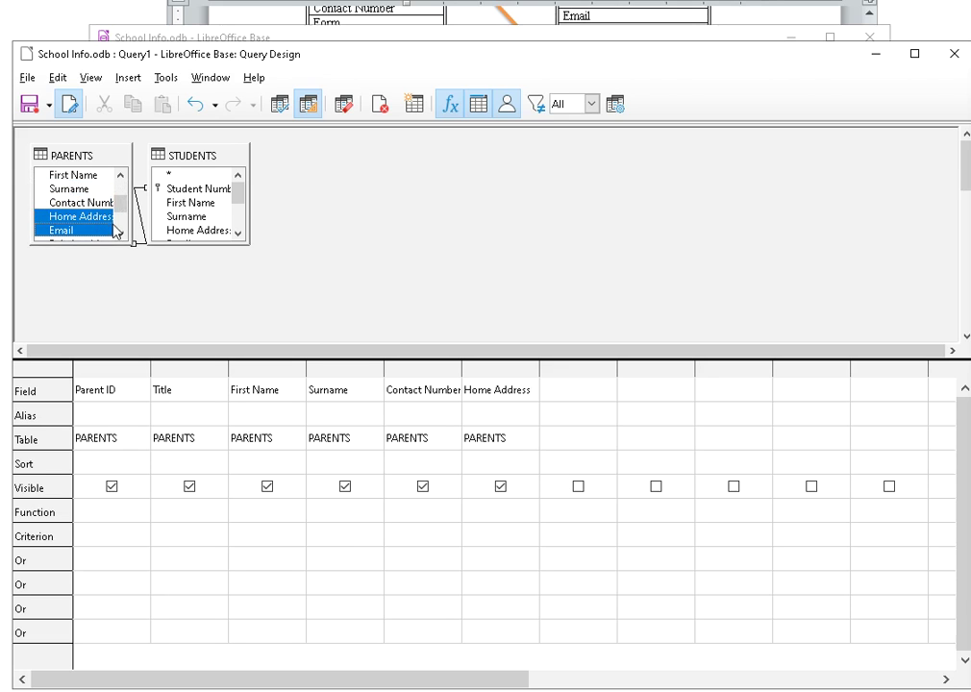
click(491, 370)
right_click(492, 373)
click(527, 408)
Add Email, Relationship, Primary Contact and Student Number from PARENTS to the LibreOffice Base query.
double_click(77, 231)
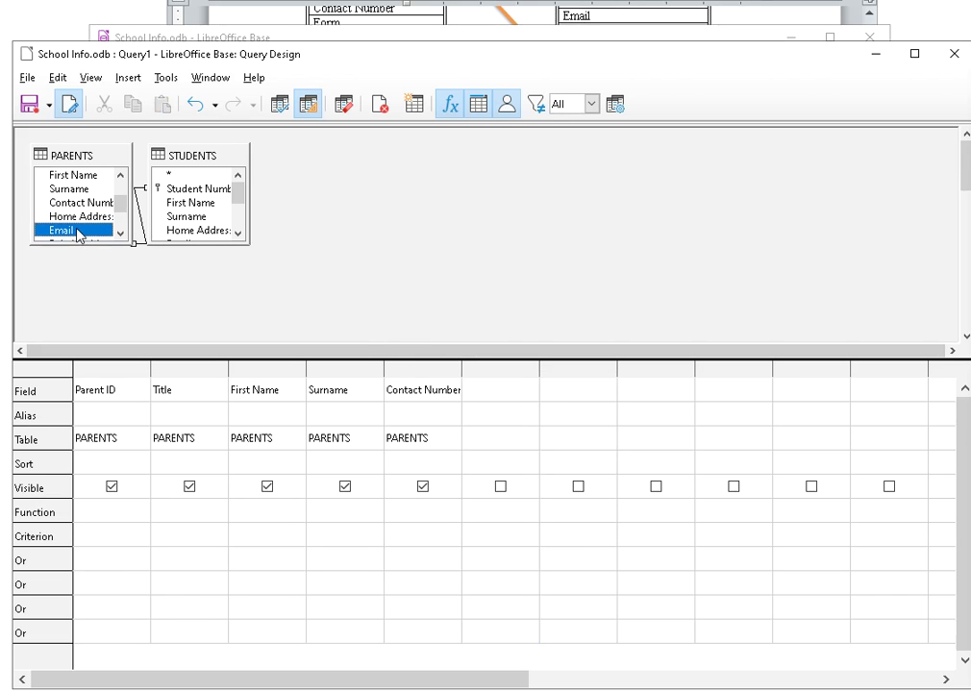
click(122, 235)
double_click(122, 234)
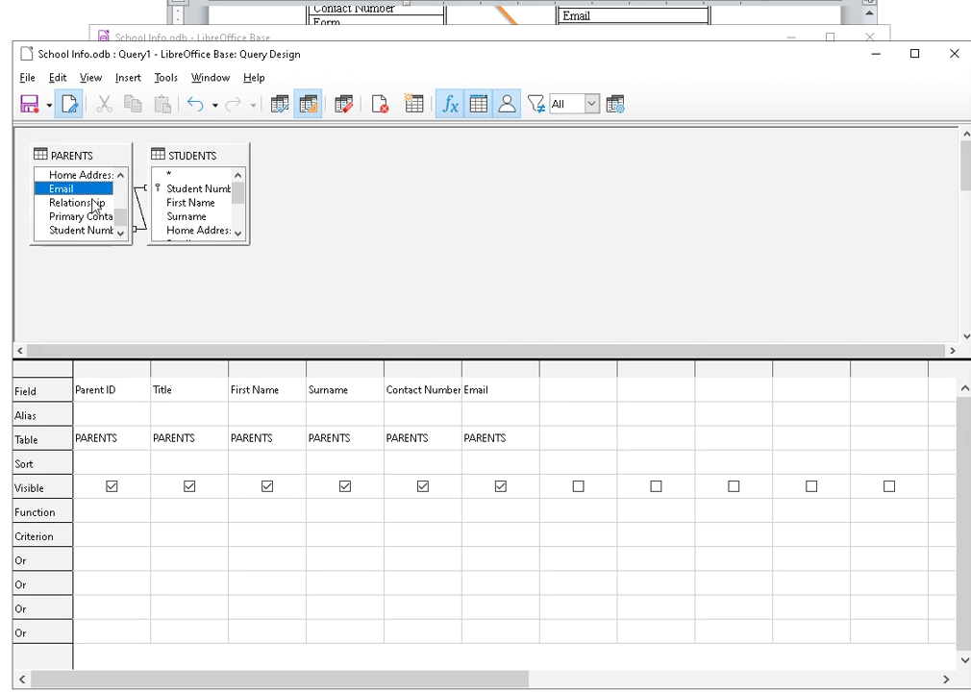
double_click(93, 203)
double_click(81, 216)
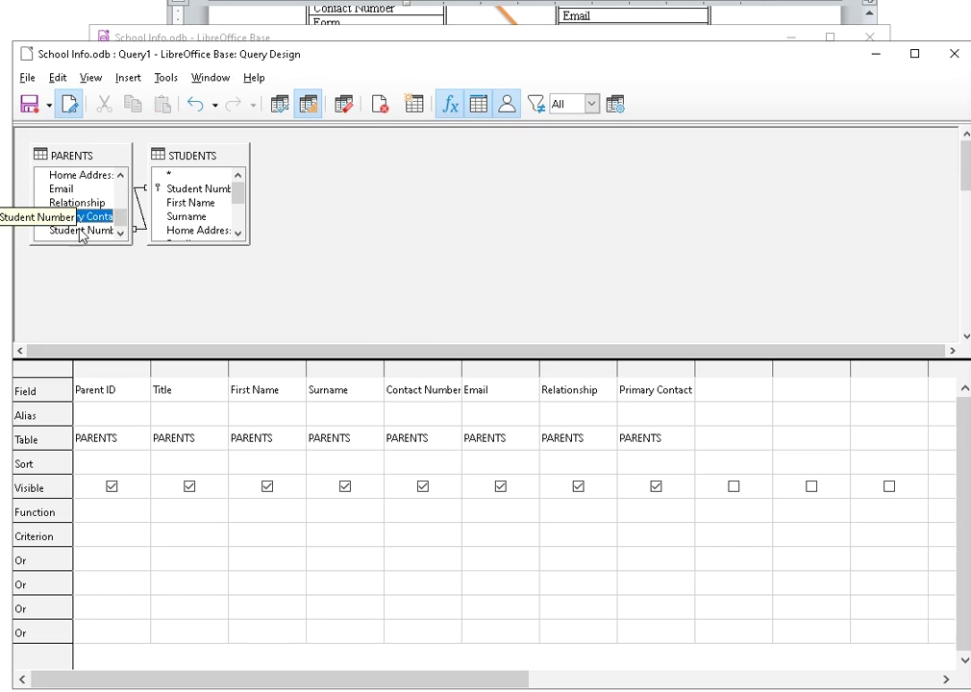
double_click(82, 231)
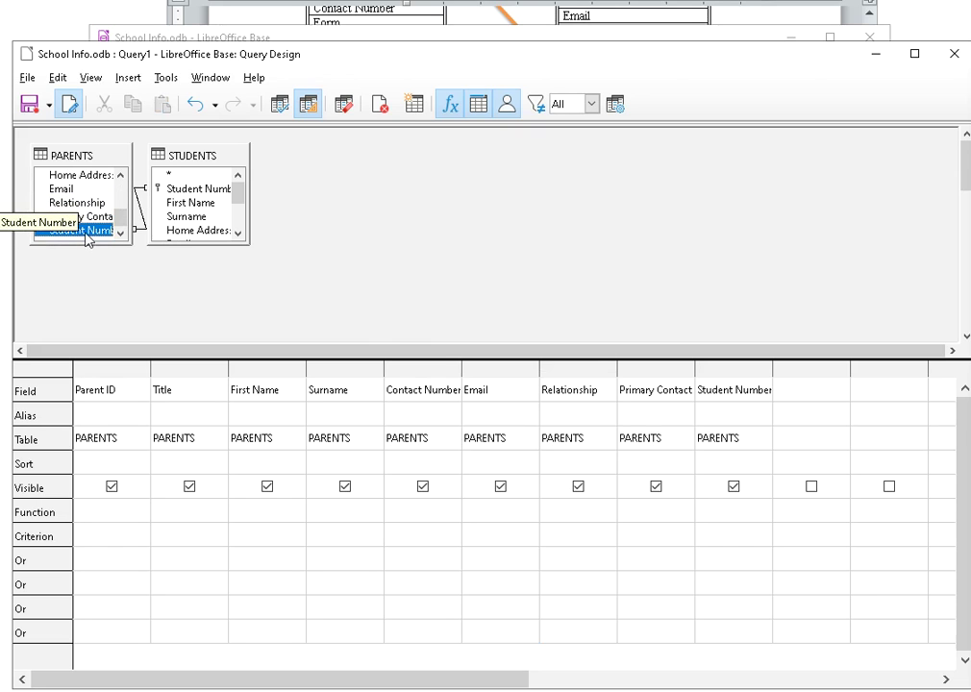
Add First Name and Form from STUDENTS to the query, deleting the duplicate First Name column.
double_click(197, 204)
double_click(197, 216)
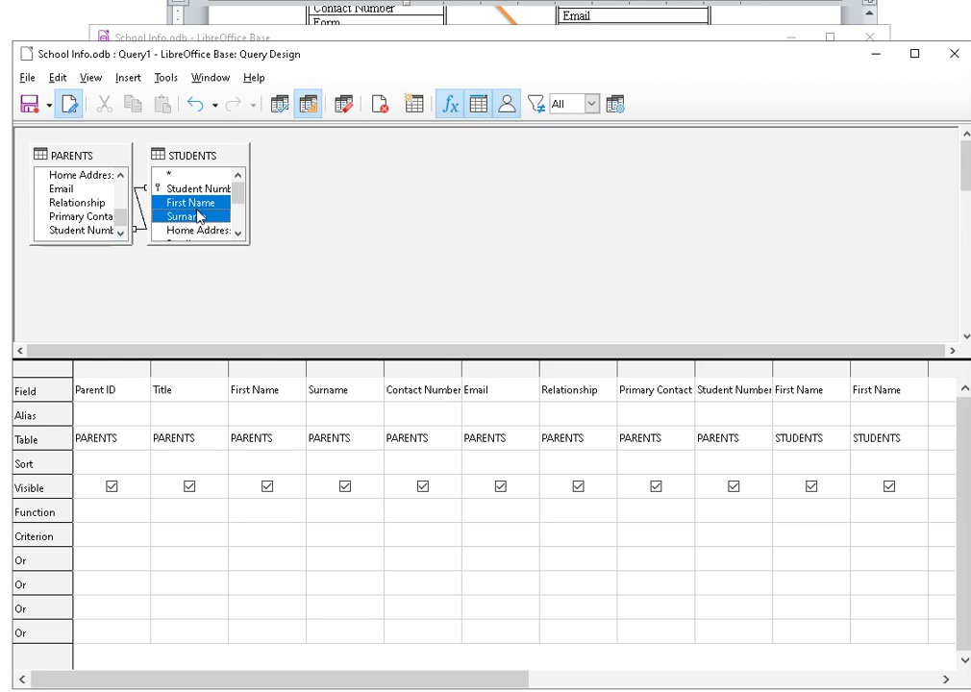
scroll(238, 236, down, 2)
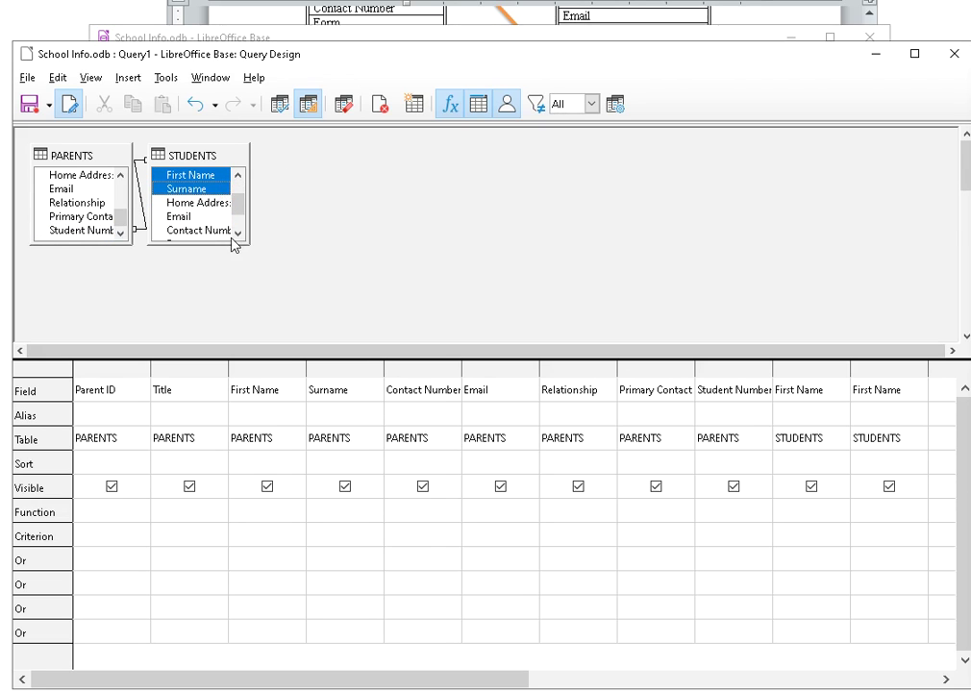
scroll(245, 238, down, 2)
click(180, 217)
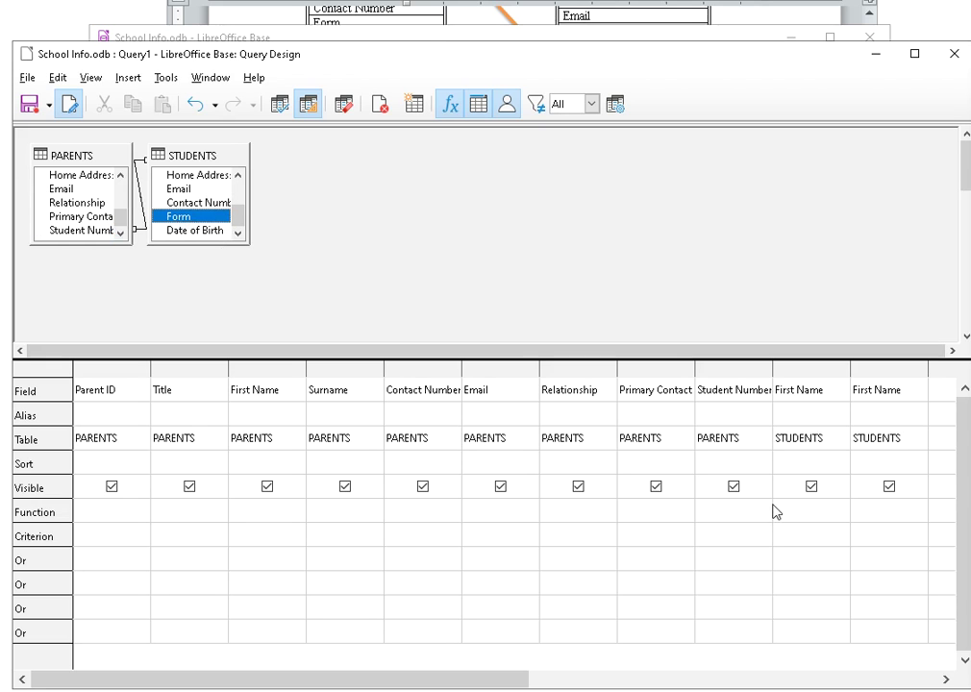
drag(436, 685, 520, 681)
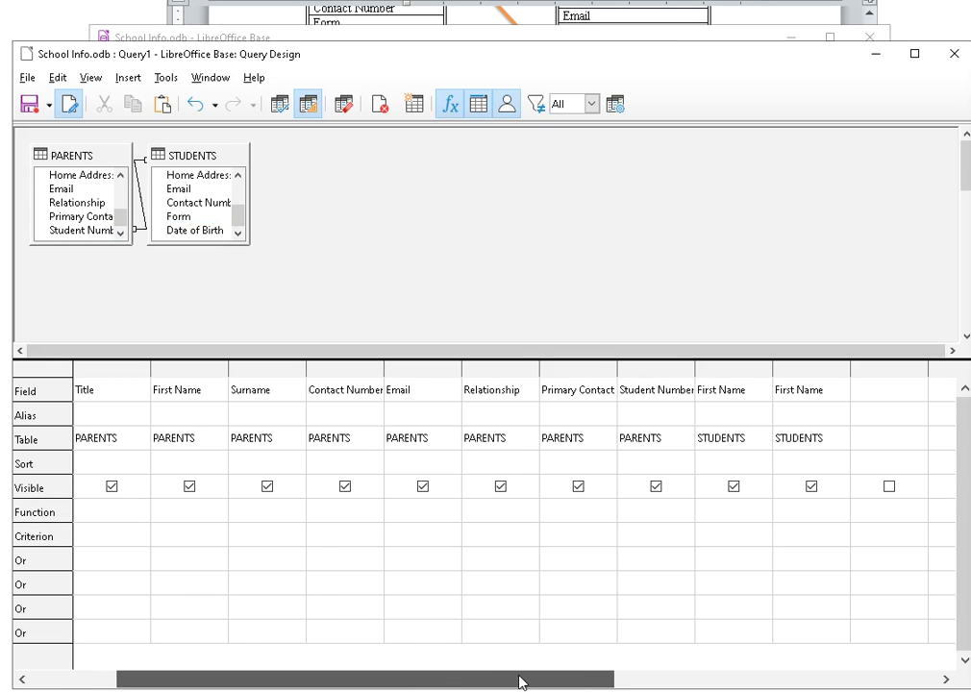
right_click(794, 370)
click(826, 406)
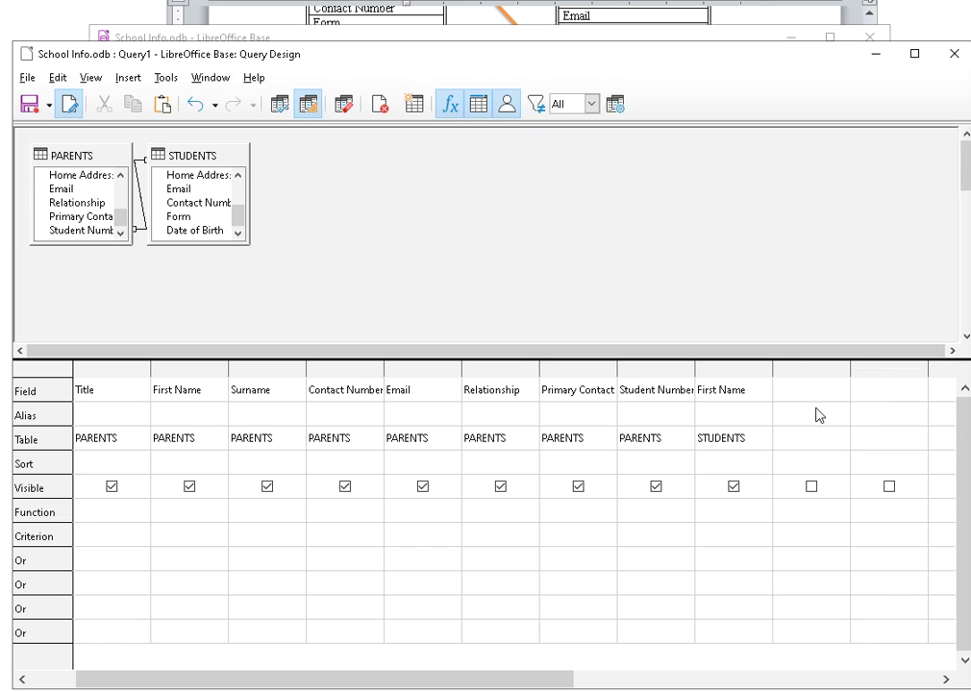
double_click(183, 218)
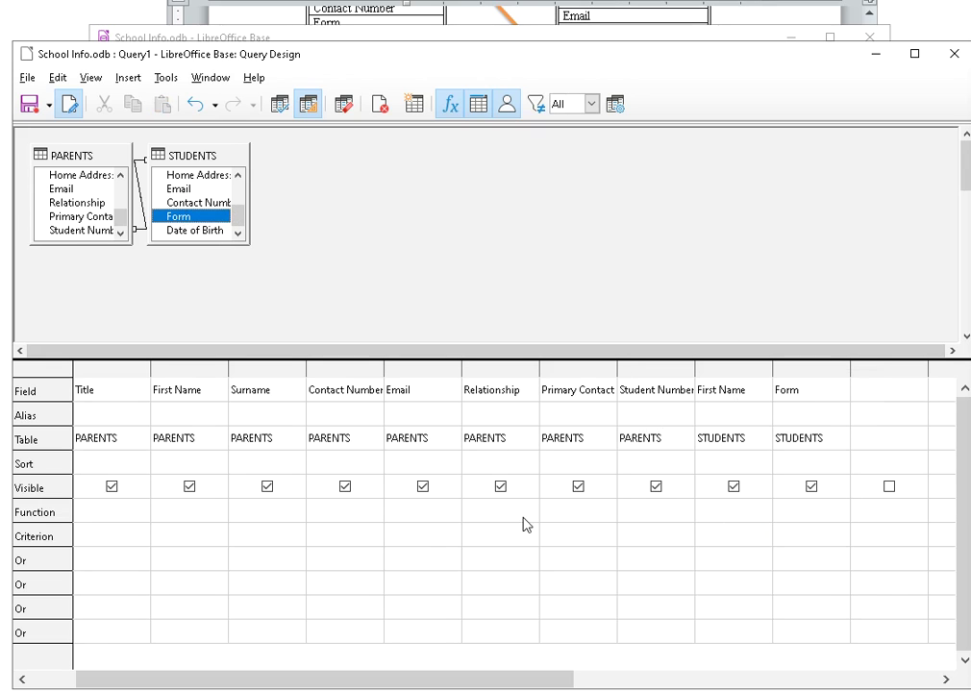
Try to save the query with the criterion =Yes on the Primary Contact field.
click(93, 541)
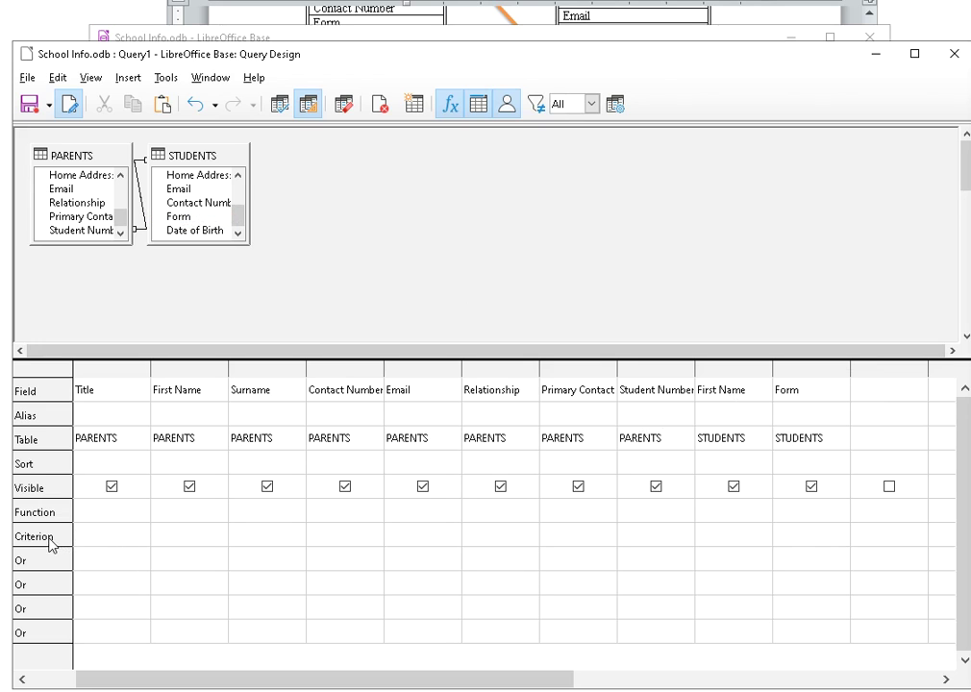
click(563, 537)
text(=Yes)
click(559, 299)
click(954, 54)
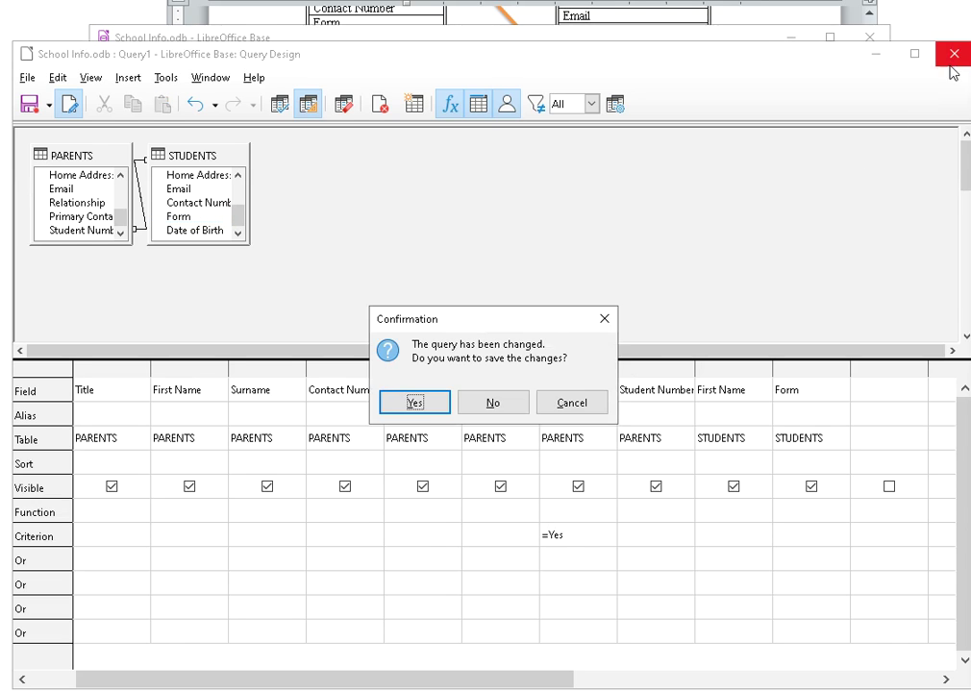
click(427, 415)
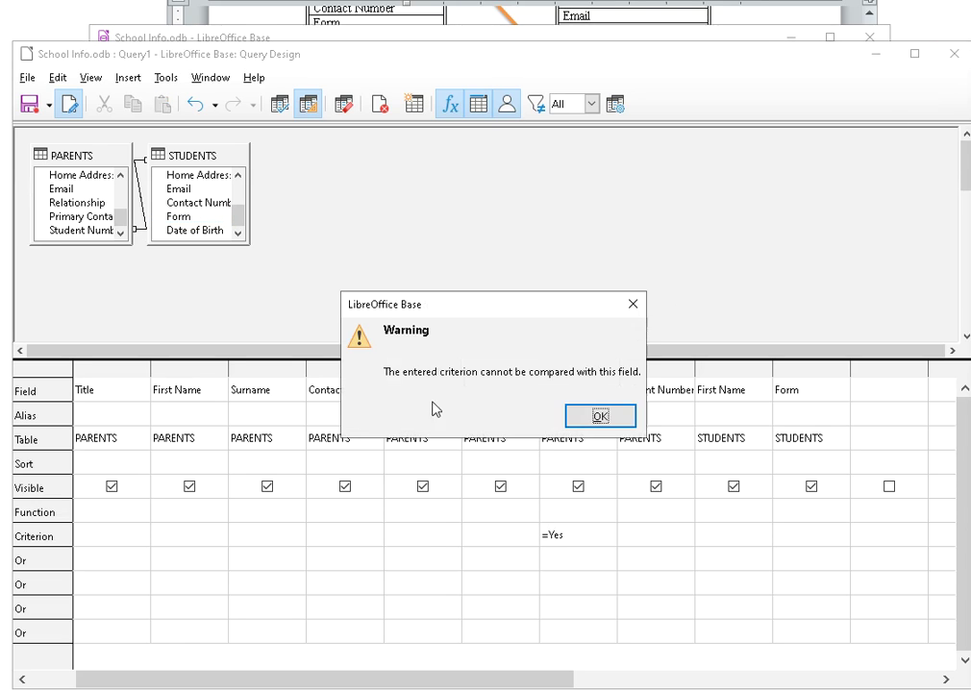
click(600, 415)
Try to save the query with the Primary Contact criterion in double quotes, ="Yes".
click(580, 545)
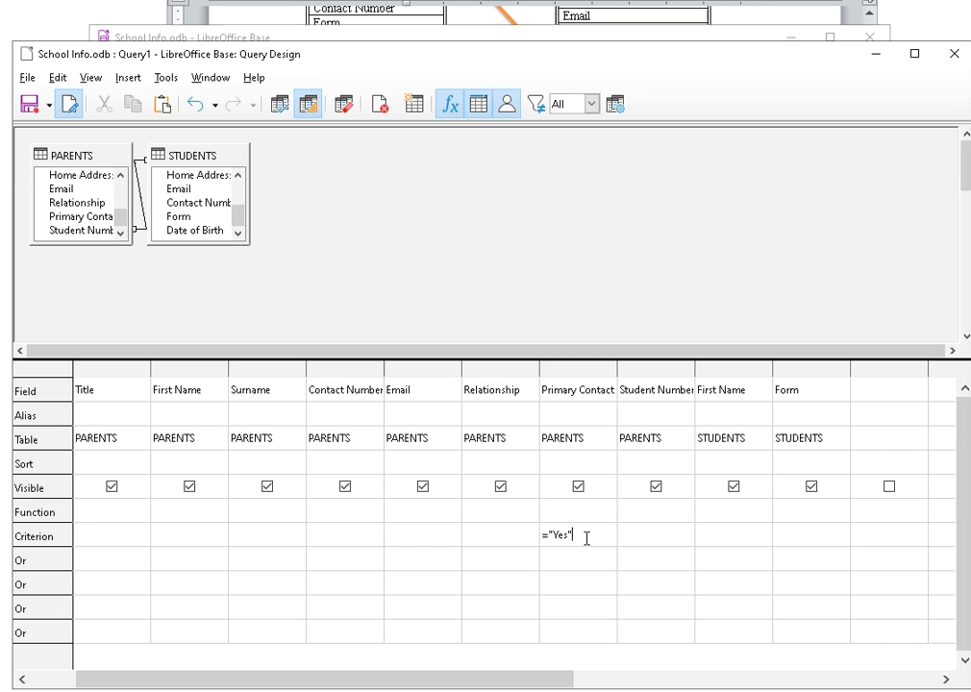
click(557, 291)
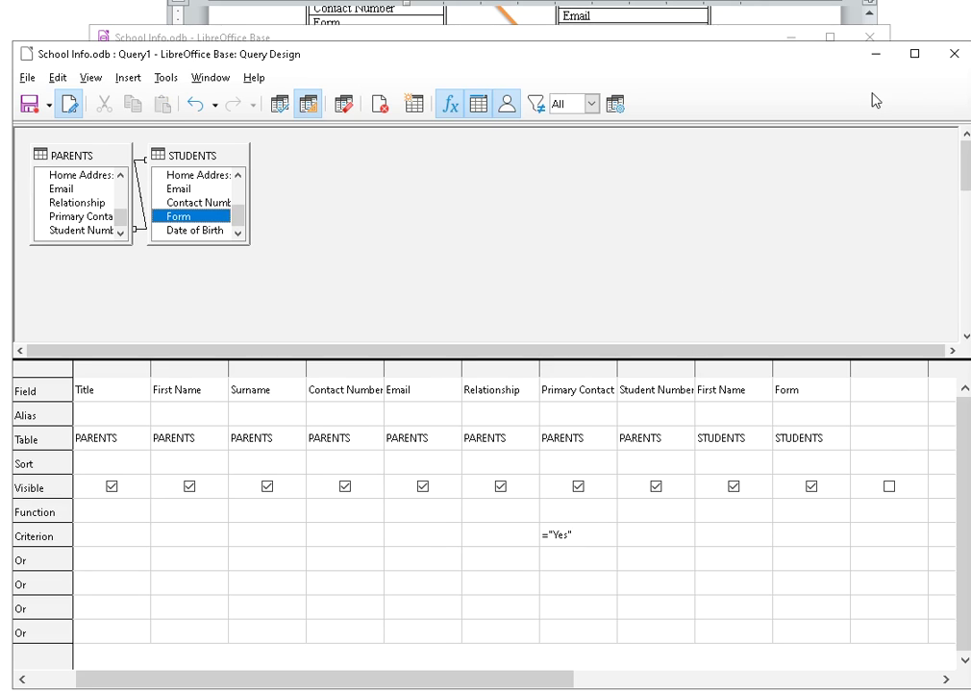
click(961, 53)
click(435, 403)
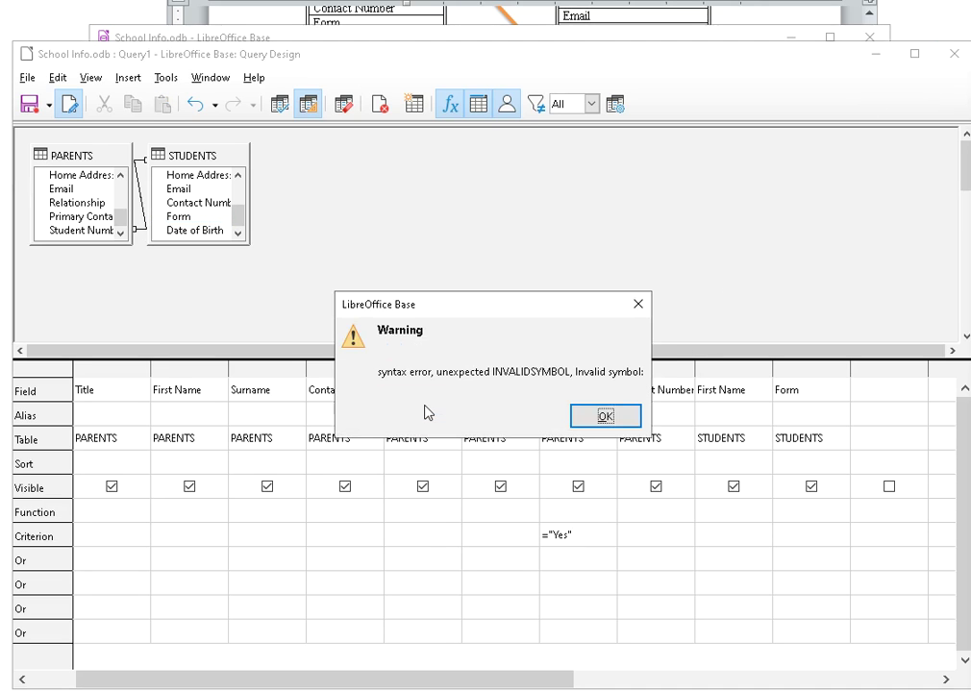
click(574, 420)
Try to save the query with the Primary Contact criterion in single quotes, ='Yes'.
click(588, 539)
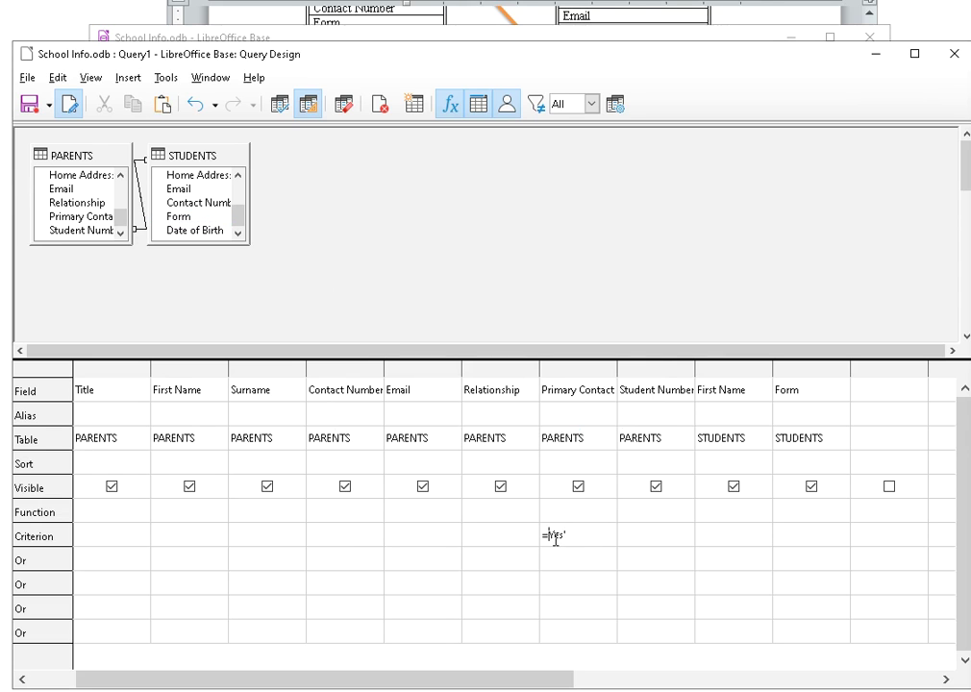
click(955, 53)
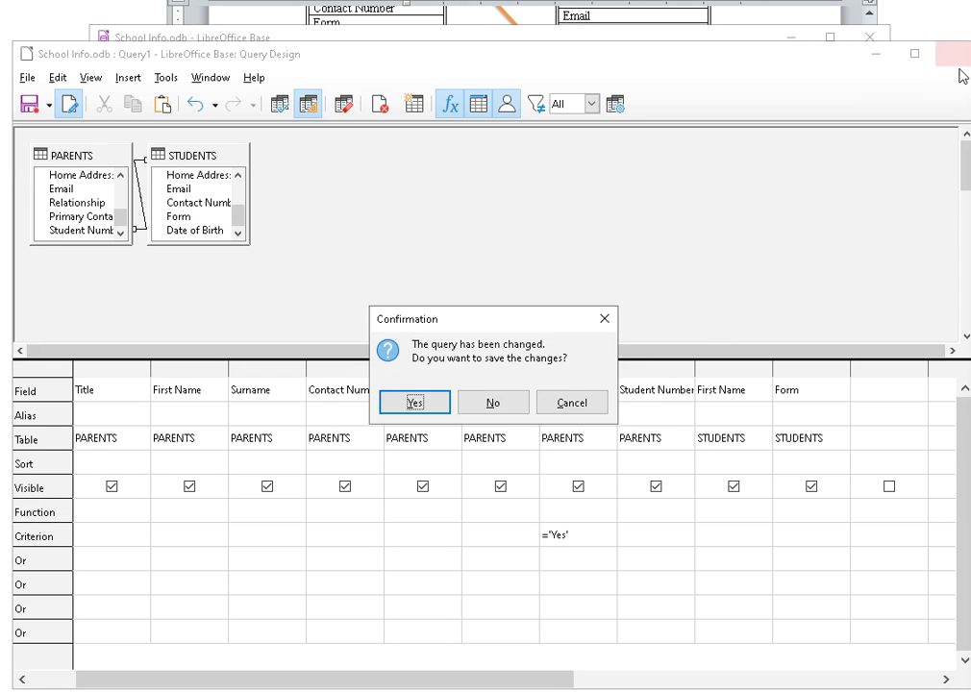
click(437, 405)
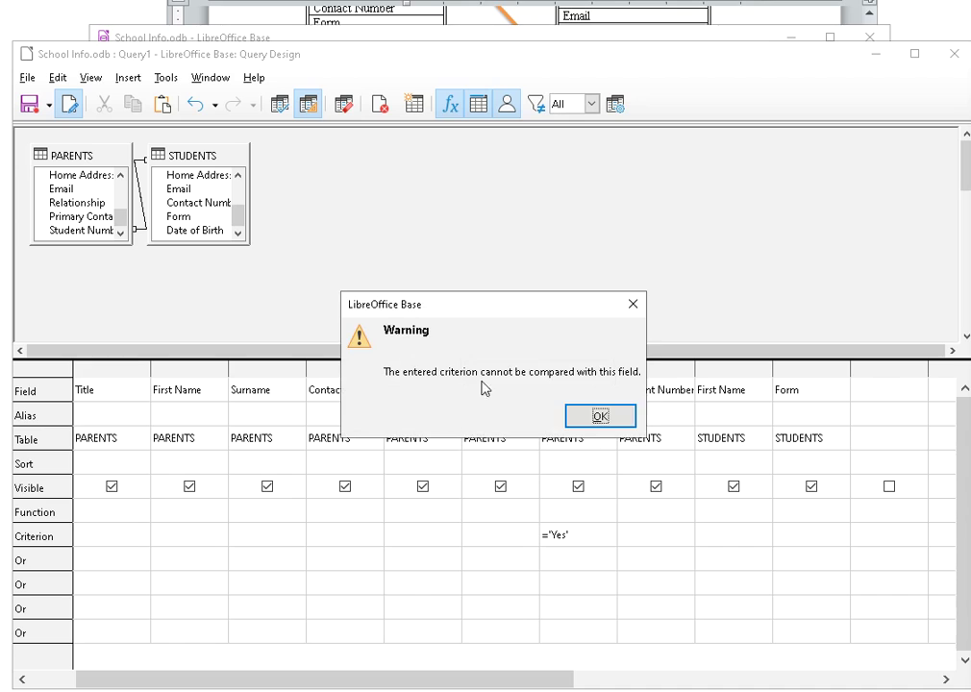
click(600, 416)
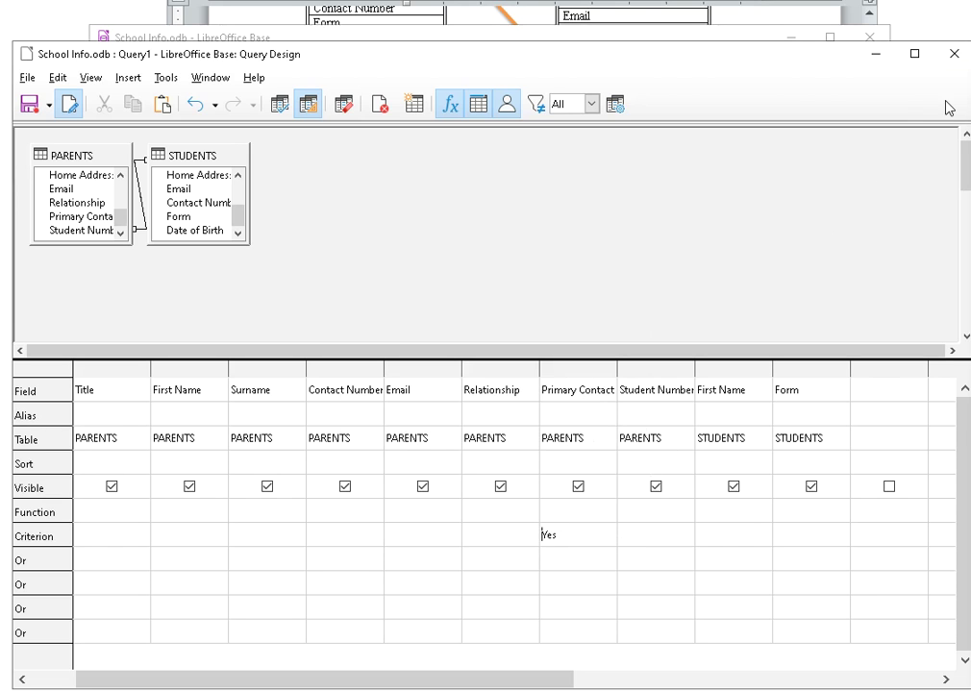
Try to save the query with the Primary Contact criterion as plain Yes, without equals sign or quotes.
click(418, 405)
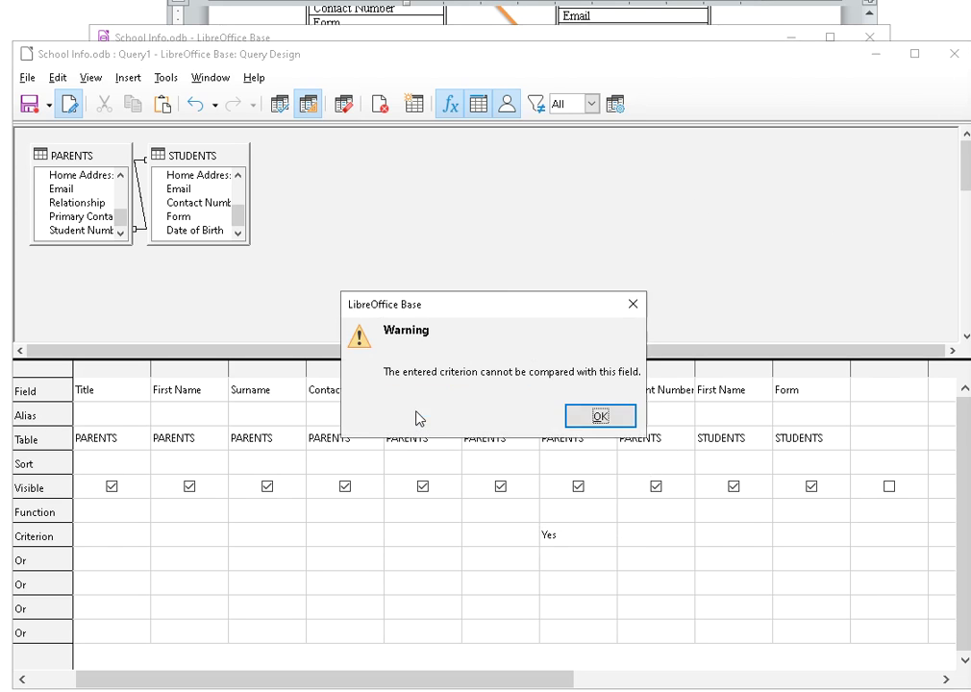
click(596, 419)
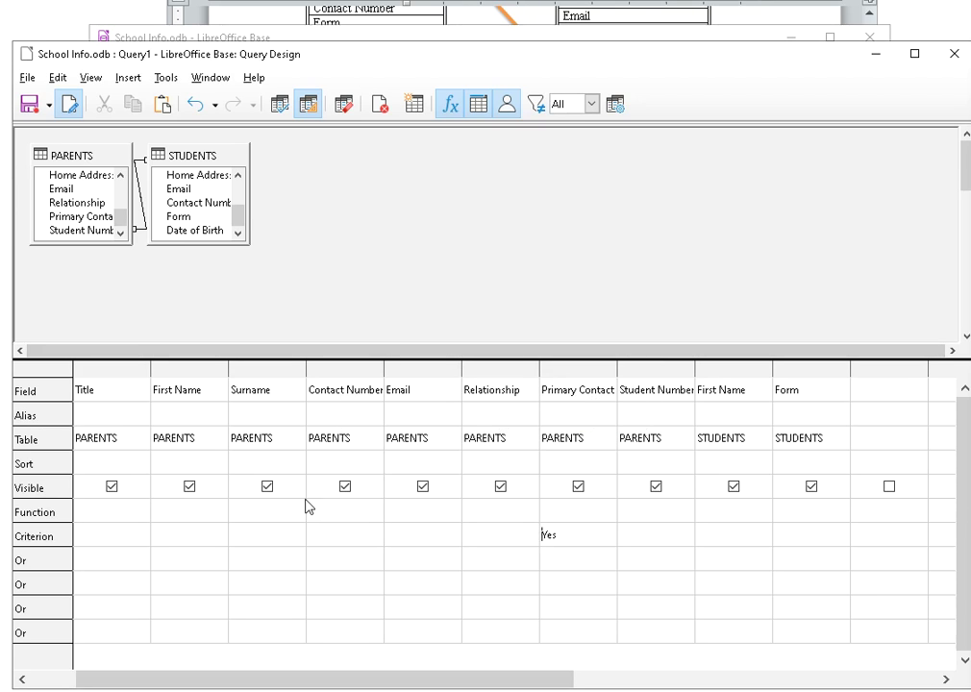
click(98, 536)
click(608, 420)
Minimize the query design, open the PARENTS table to examine its Primary Contact data, and close it.
click(878, 53)
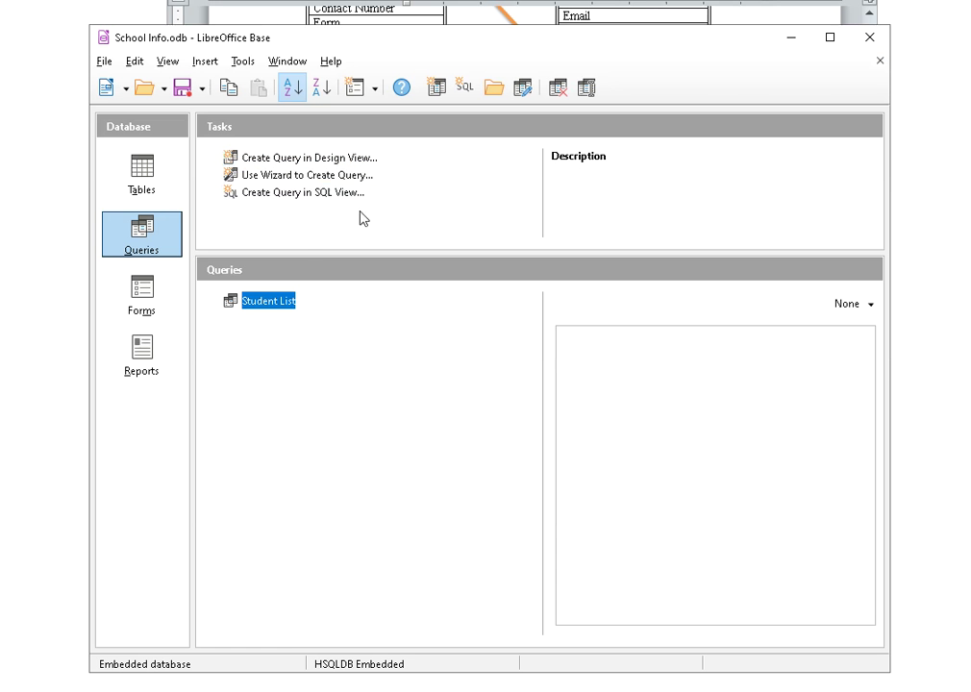
click(141, 173)
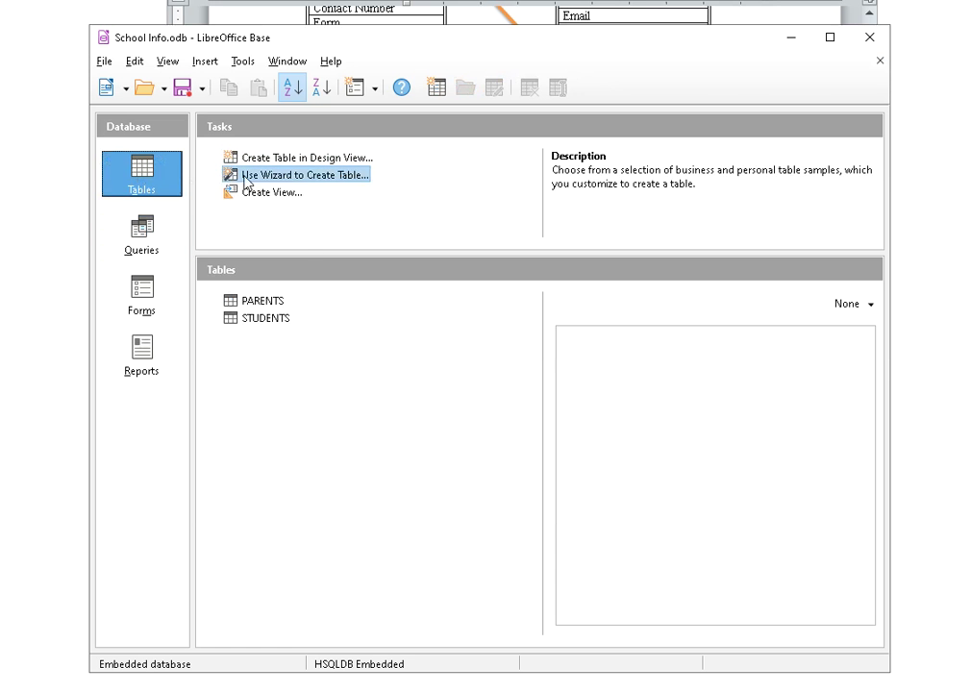
double_click(267, 302)
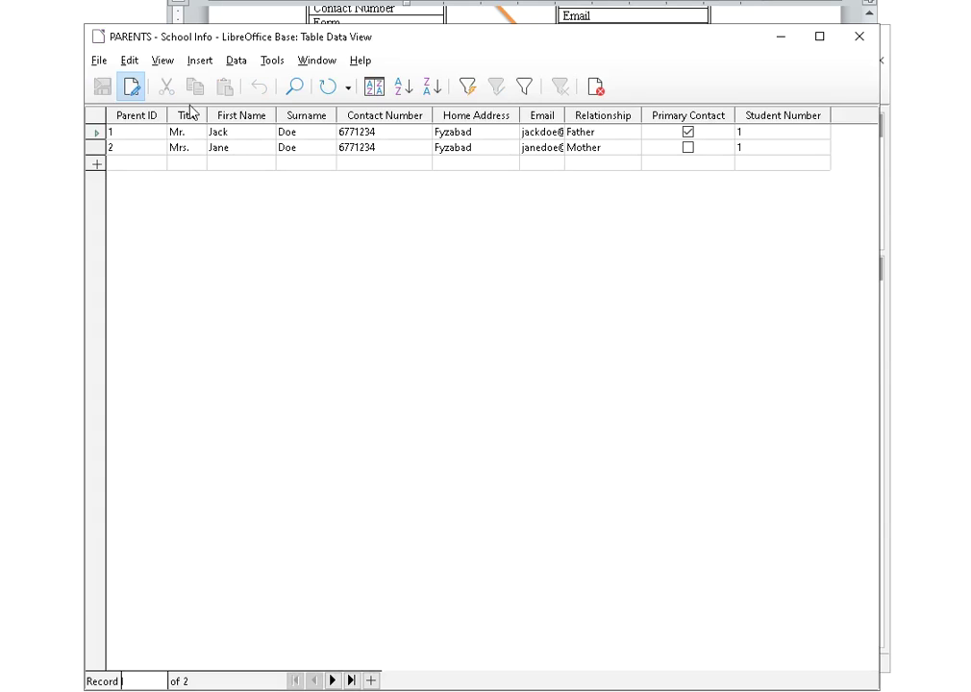
click(163, 60)
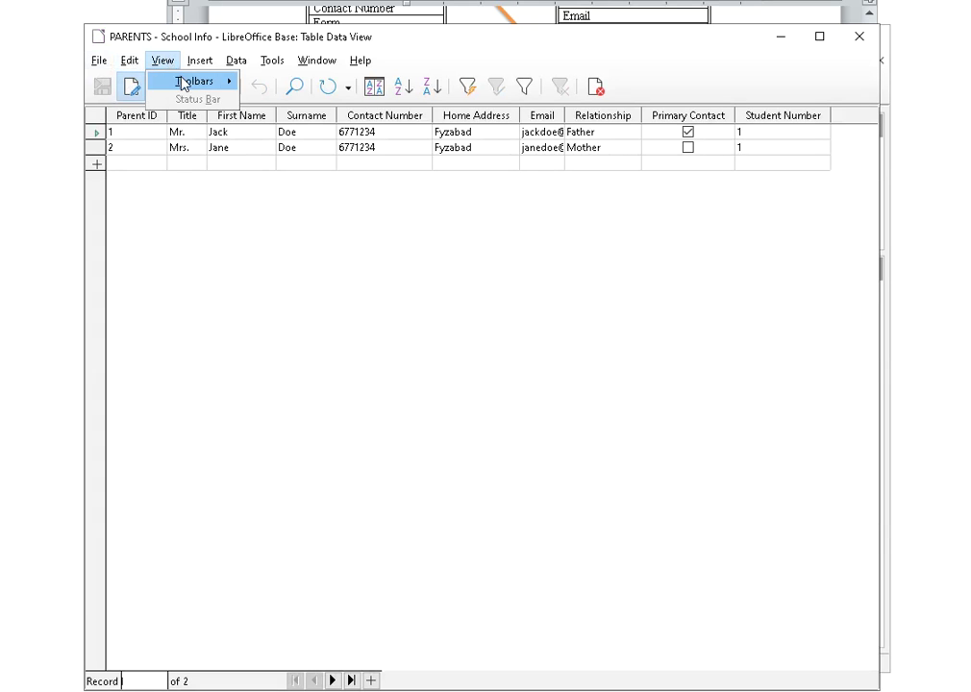
click(469, 318)
click(129, 88)
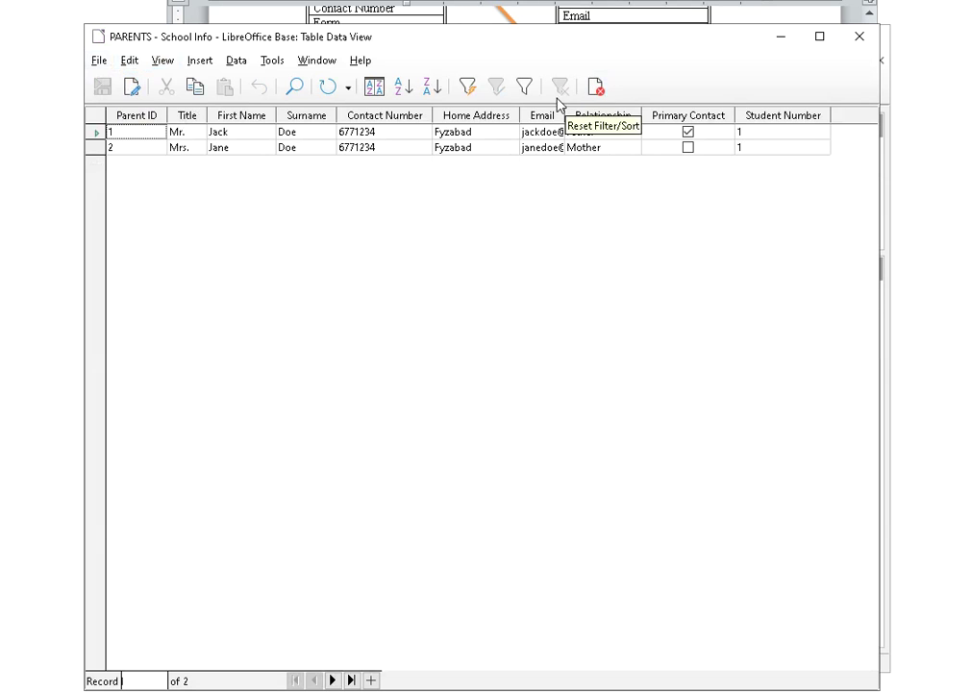
click(595, 86)
Open the PARENTS table in design view to check the Primary Contact field type, and close it.
right_click(272, 300)
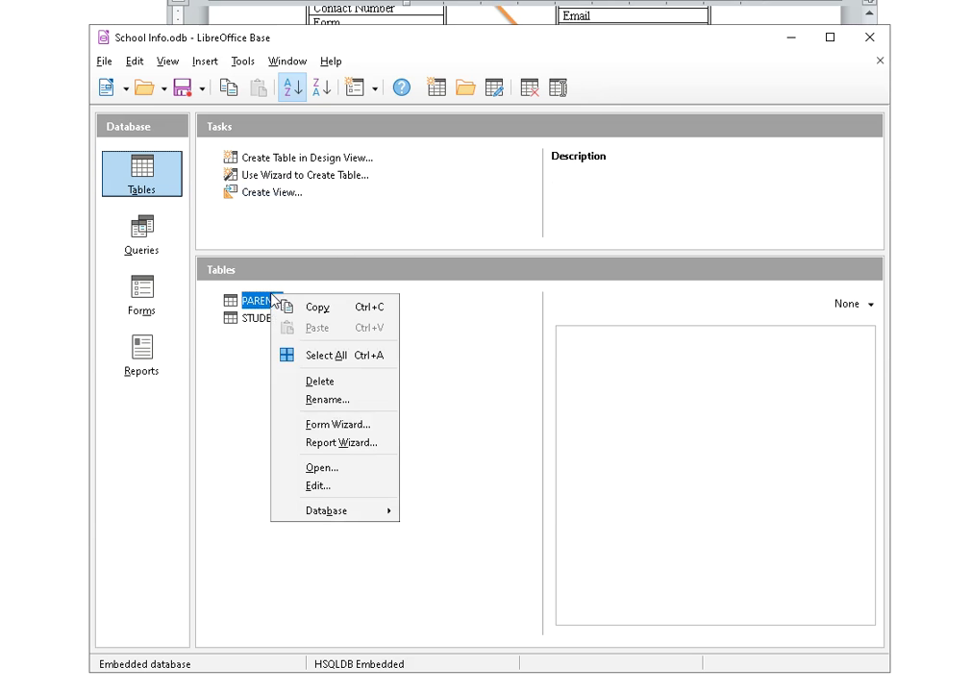
click(320, 486)
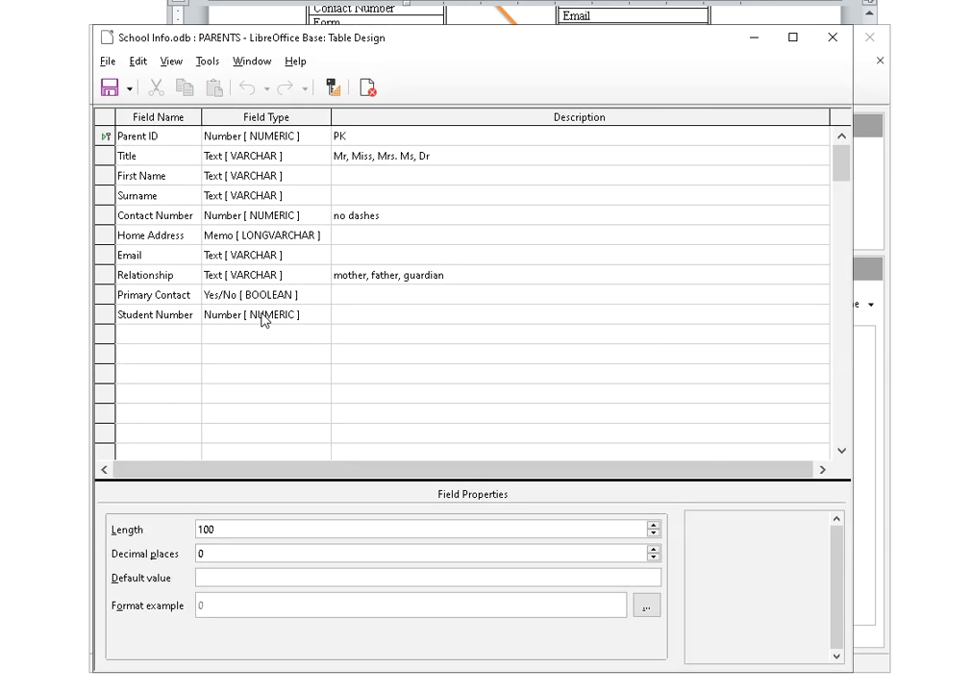
click(833, 38)
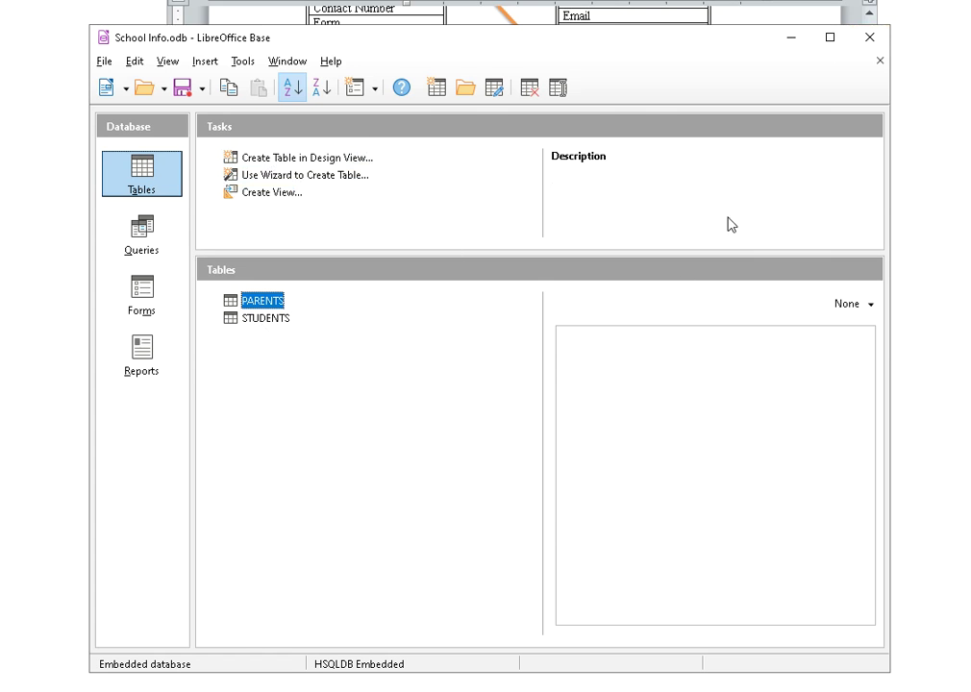
Return to the query design, set the Primary Contact criterion to =1, and save the query as Primary Contacts for Students.
click(174, 674)
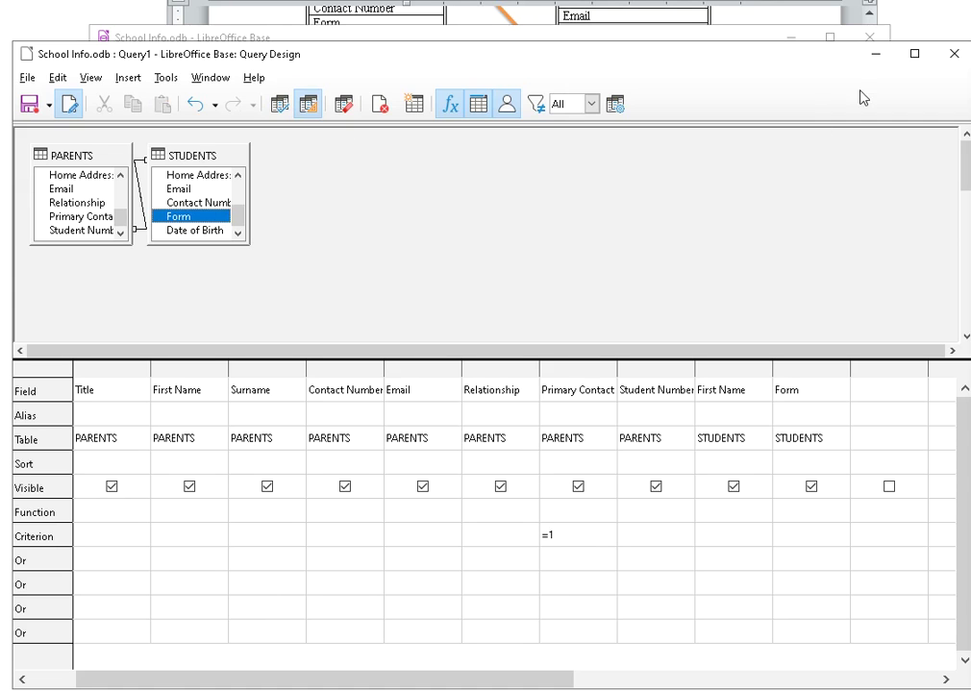
click(953, 54)
click(428, 408)
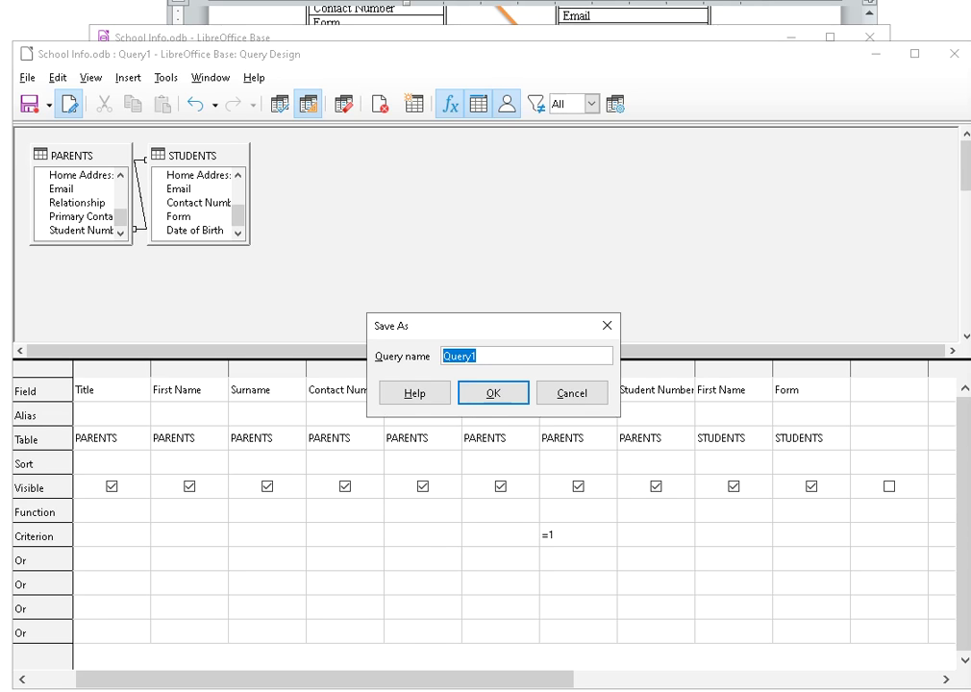
key(alt+Tab)
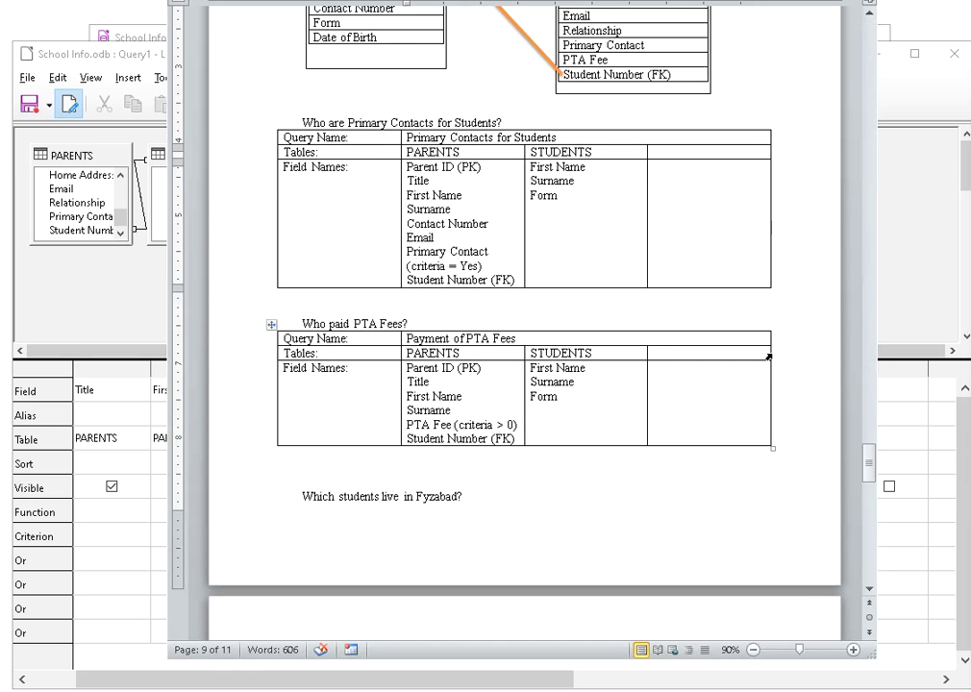
key(alt+Tab)
click(491, 359)
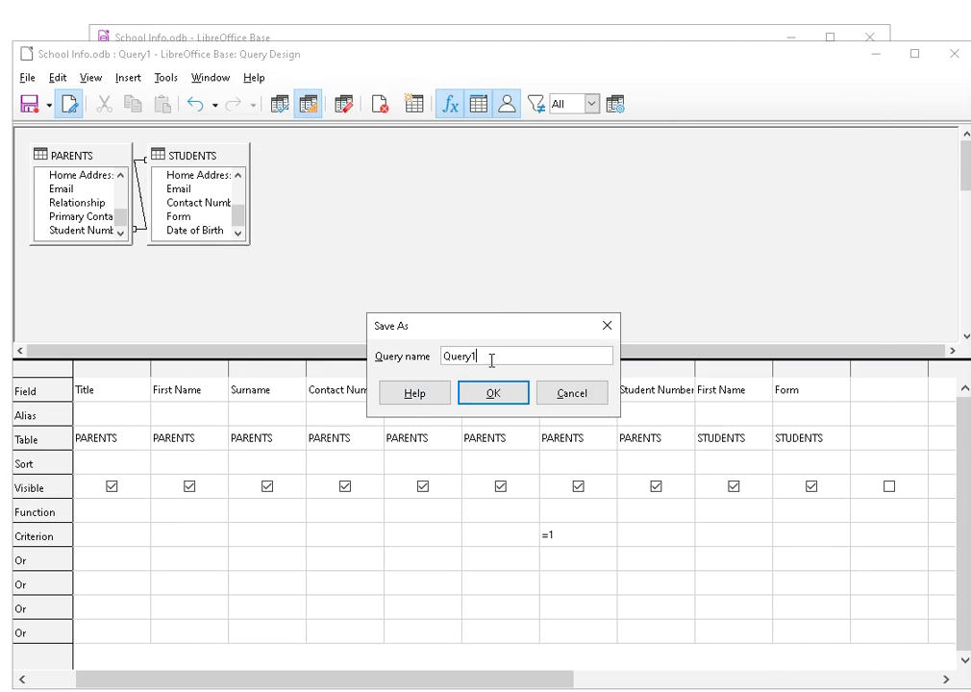
drag(505, 358, 391, 361)
text(Primary Contacts for S)
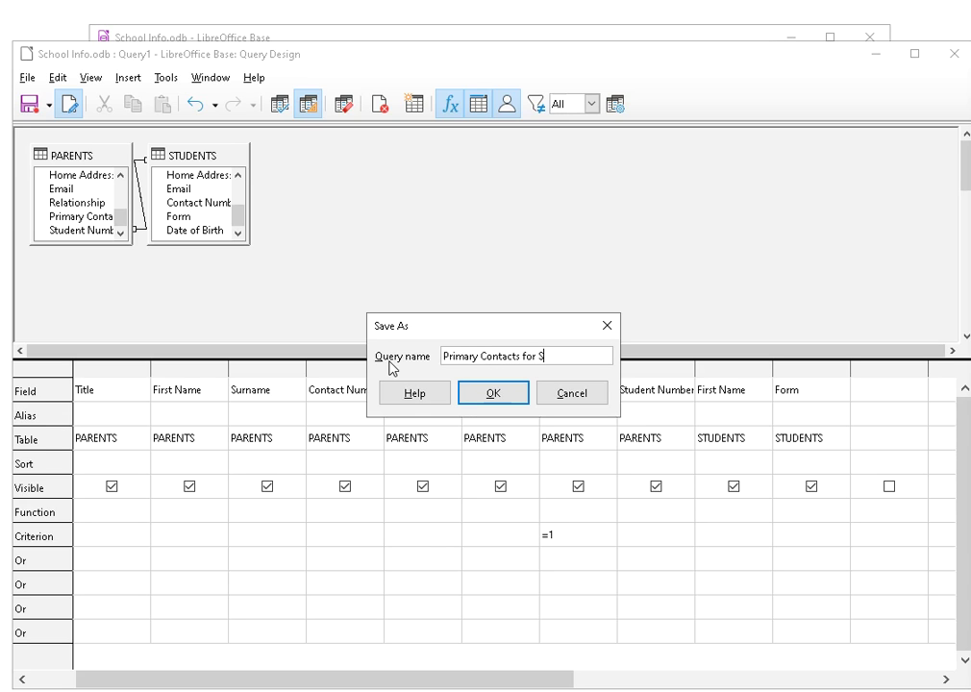
text(tudents)
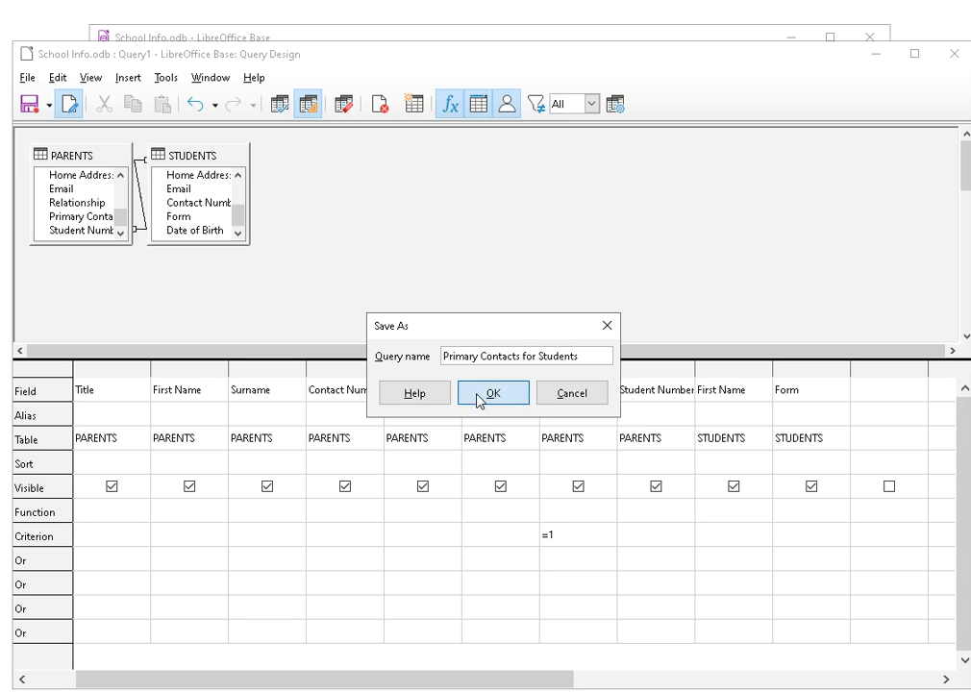
click(455, 394)
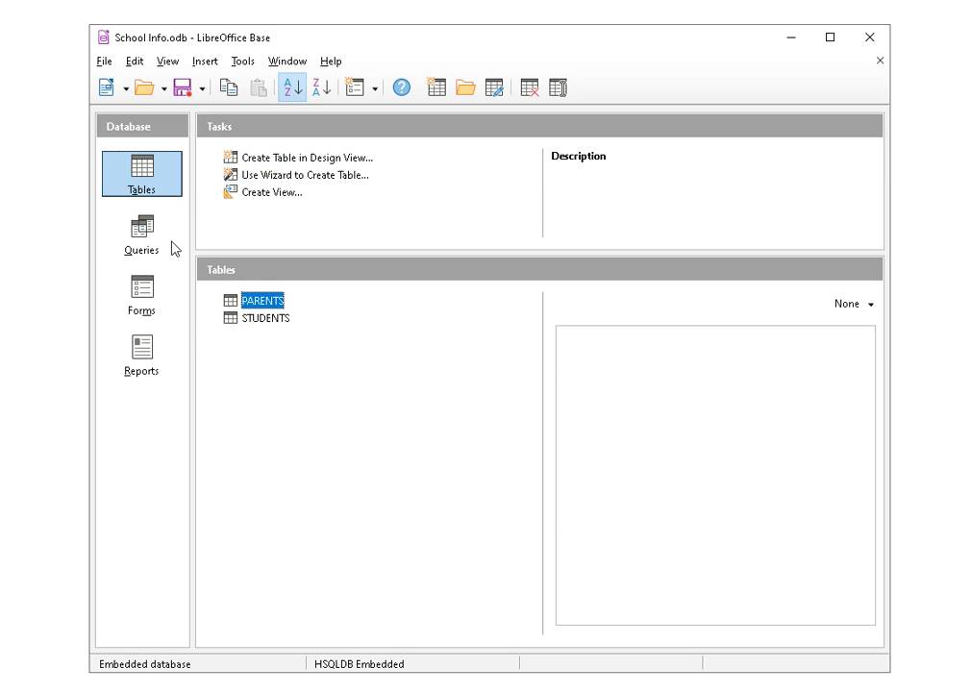
Open the saved Primary Contacts for Students query to view its records.
click(117, 243)
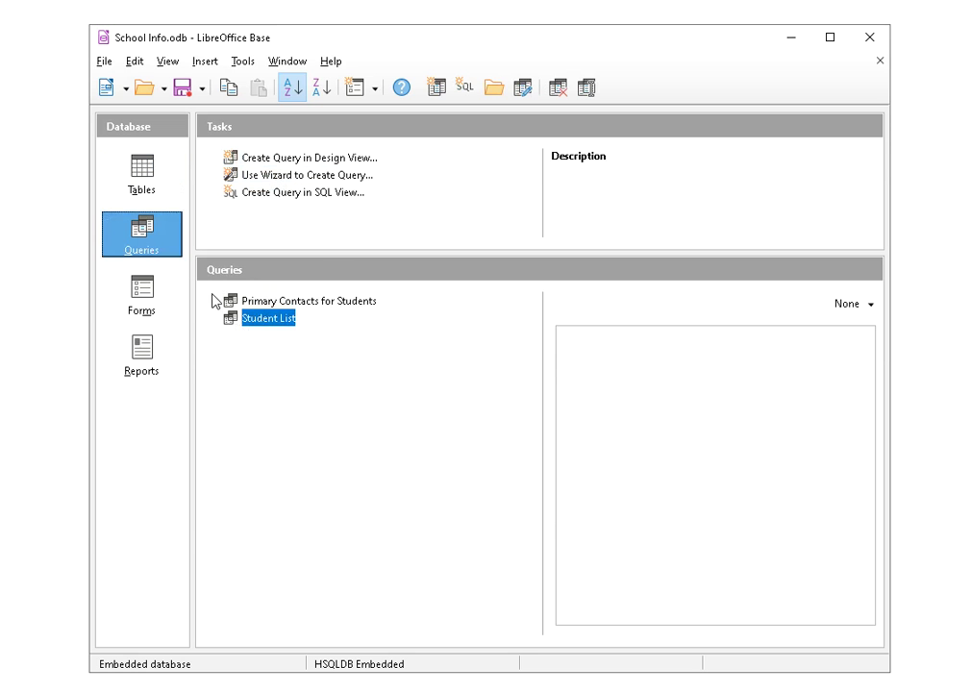
double_click(299, 301)
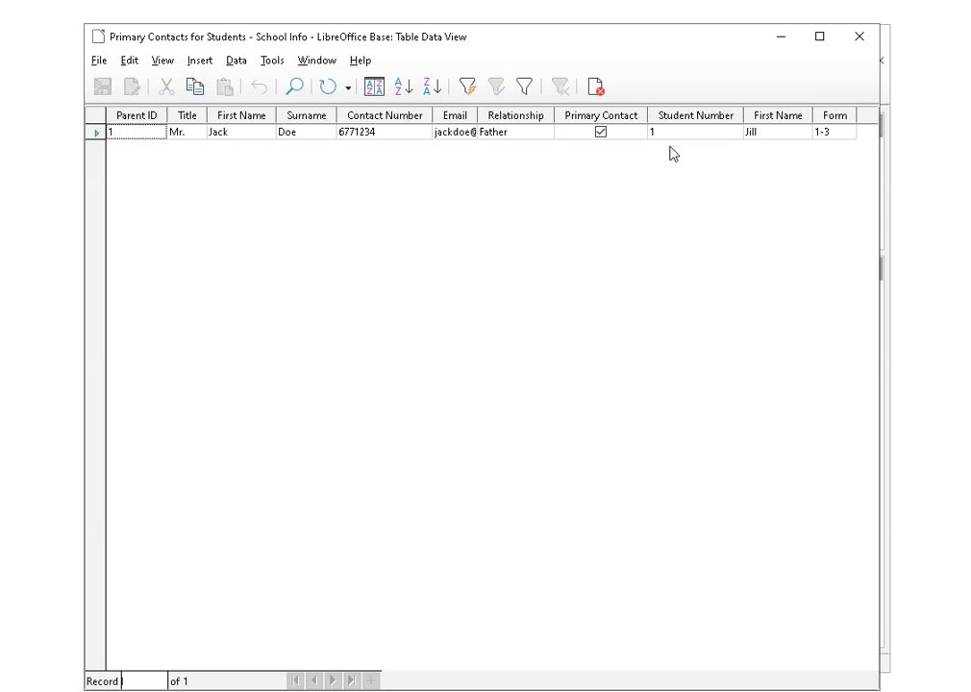